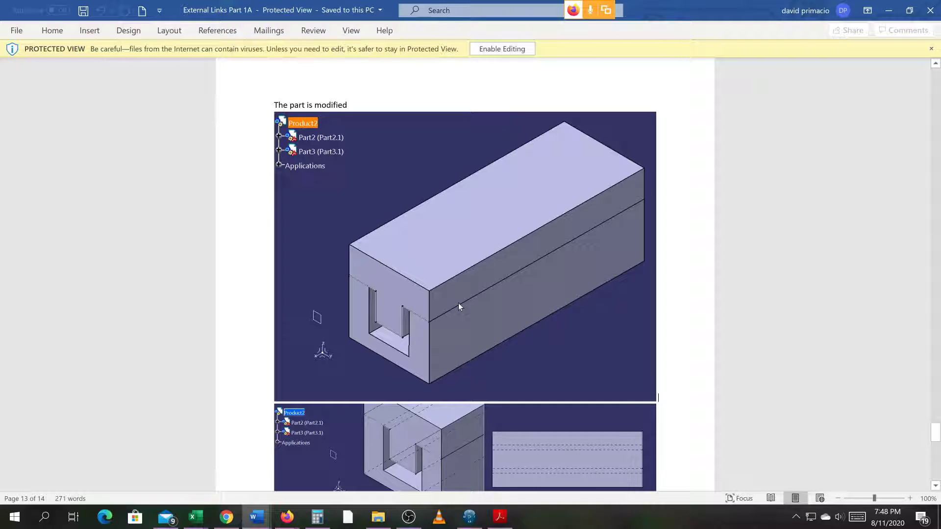
Step: Switch from Word to 3DEXPERIENCE and launch Part Design in a new tab
scroll(458, 303, "down", 1)
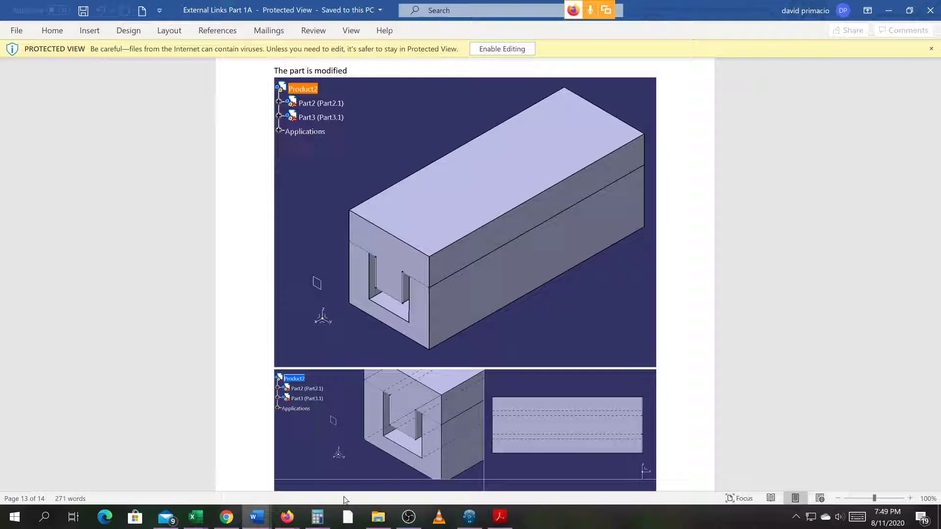
left_click(469, 516)
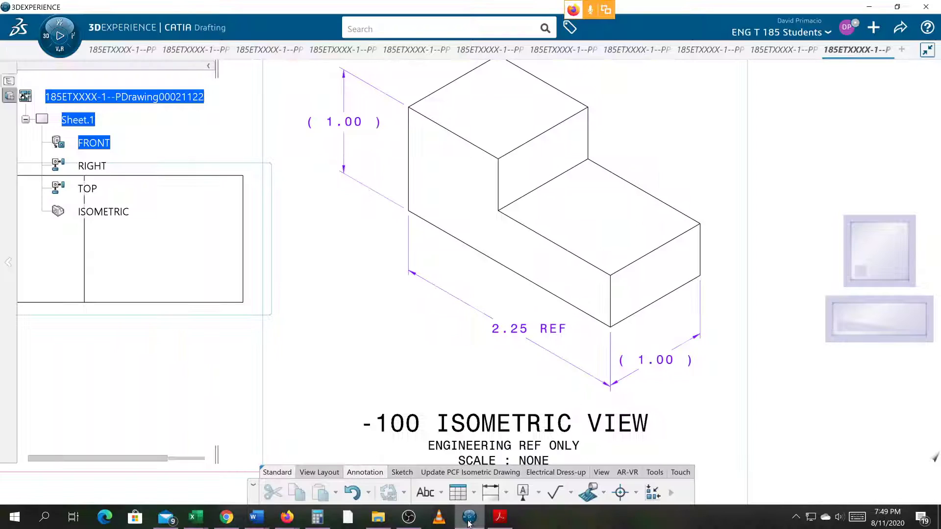
left_click(902, 50)
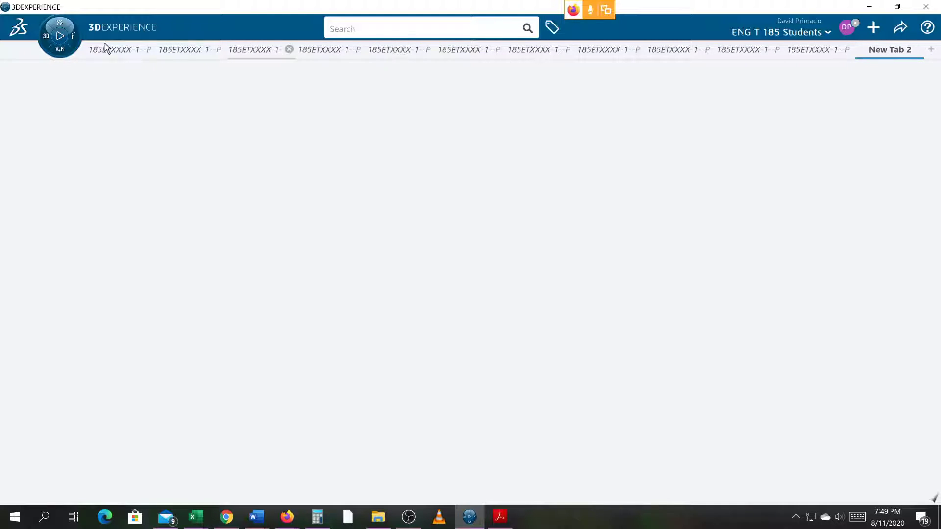
left_click(44, 35)
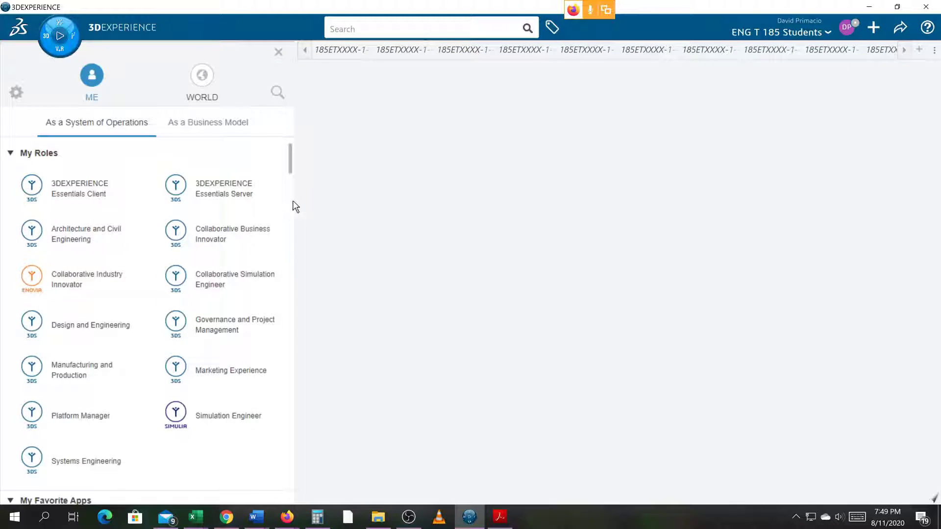
mouse_move(289, 172)
left_mouse_down()
mouse_move(290, 357)
mouse_move(279, 185)
left_mouse_up()
left_click(69, 284)
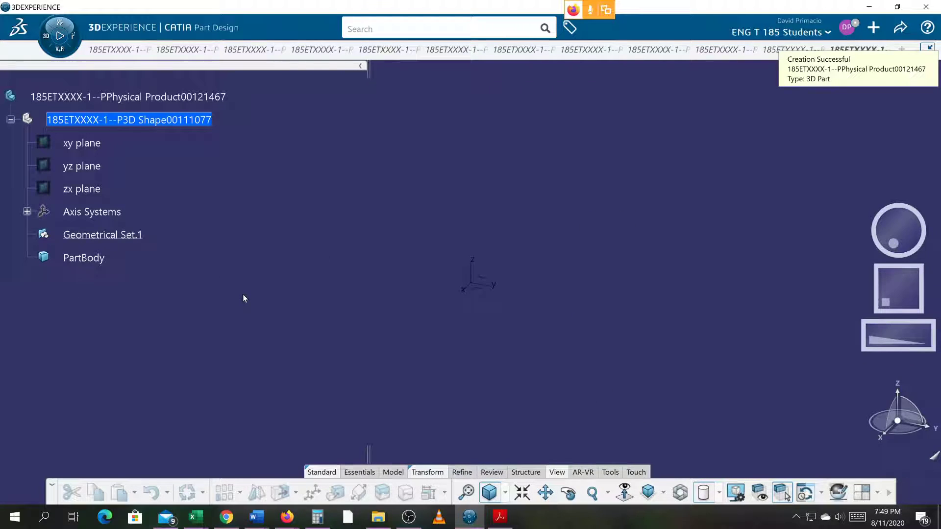
Step: Close the blank tab, the isometric drawing tab and the stepped-block part tab
left_click(902, 50)
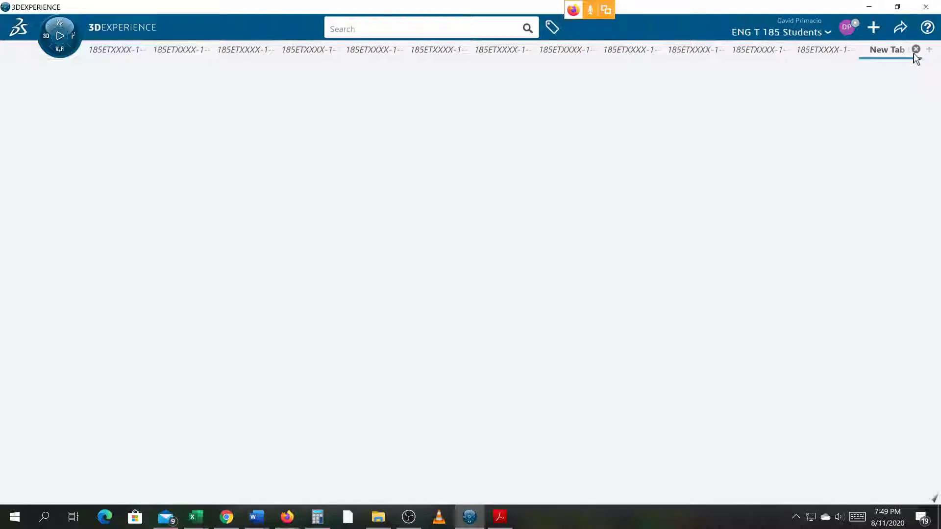
left_click(915, 50)
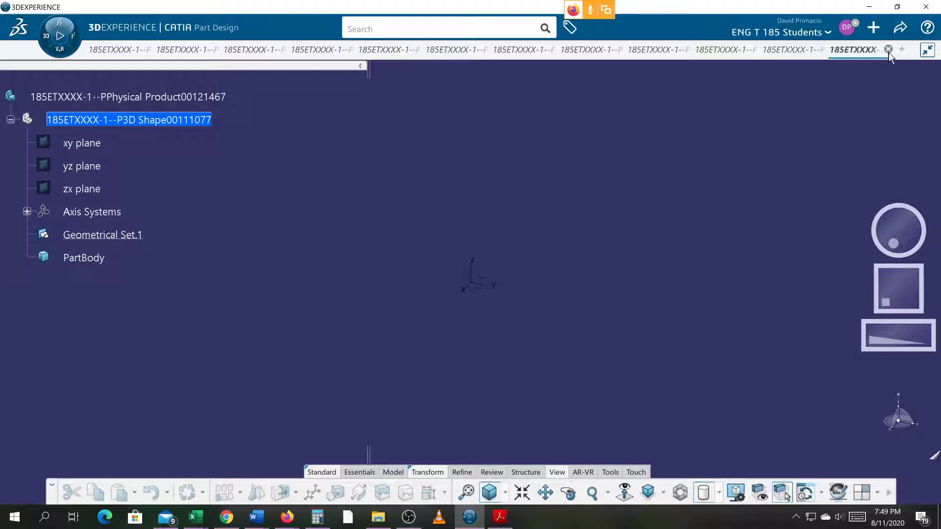
left_click(888, 49)
left_click(546, 303)
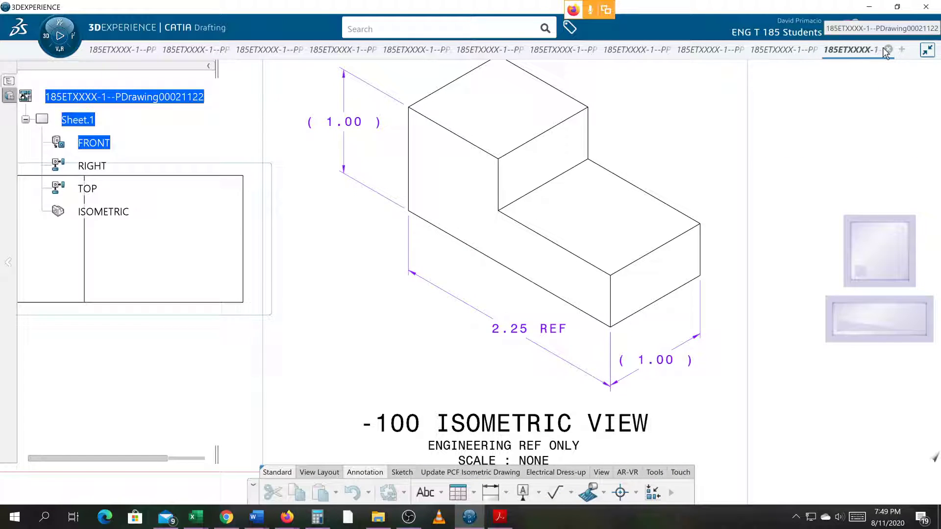
left_click(887, 49)
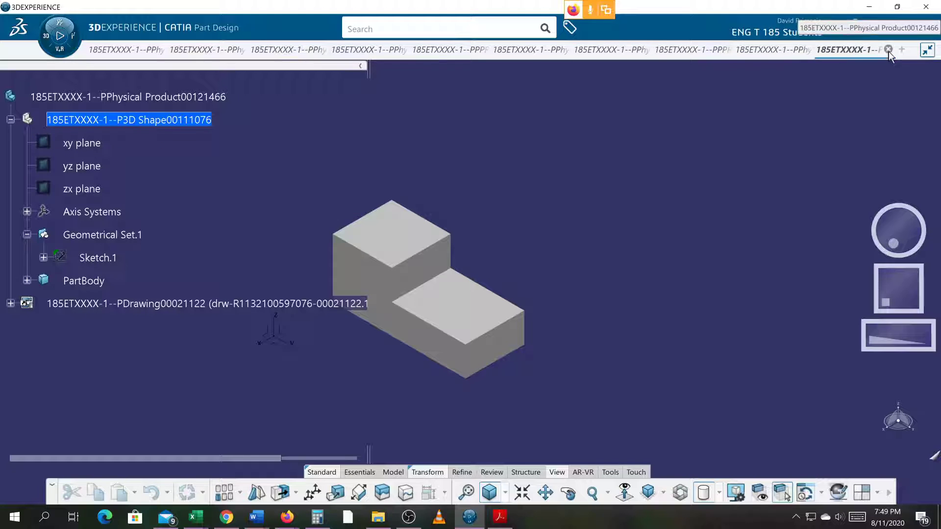
left_click(889, 49)
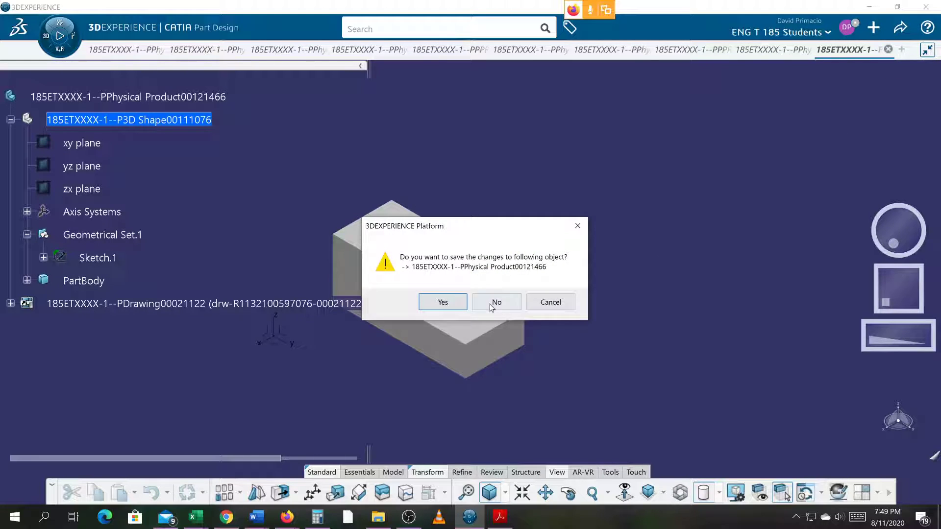
Step: Close the stepped part without saving and switch to Assembly Design
left_click(491, 306)
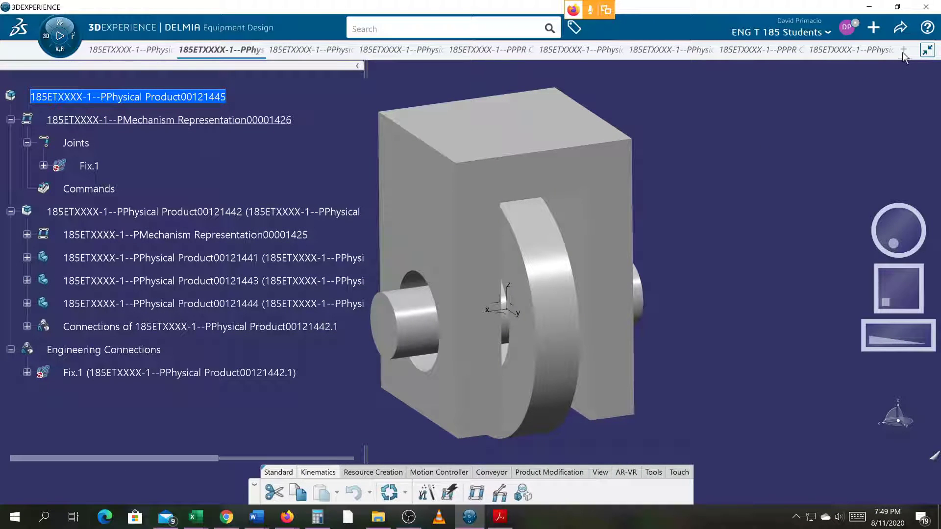
left_click(49, 38)
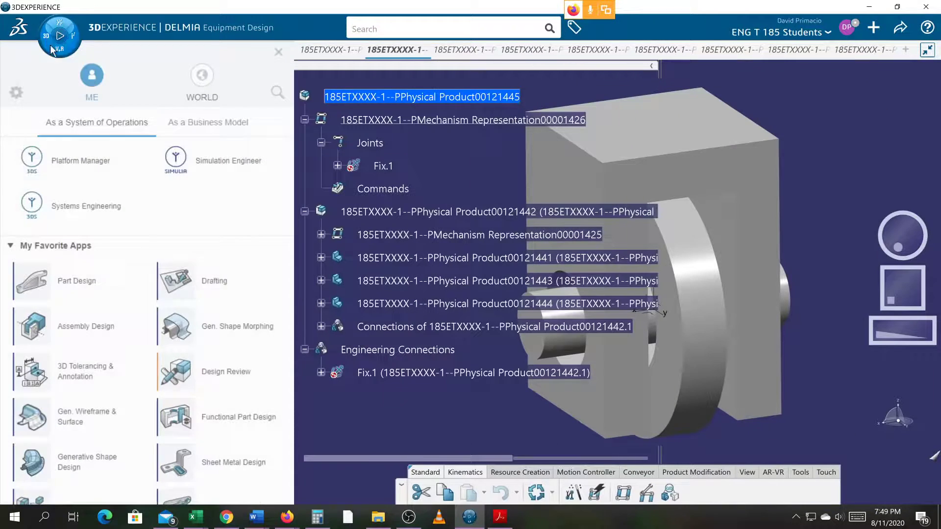
left_click(90, 325)
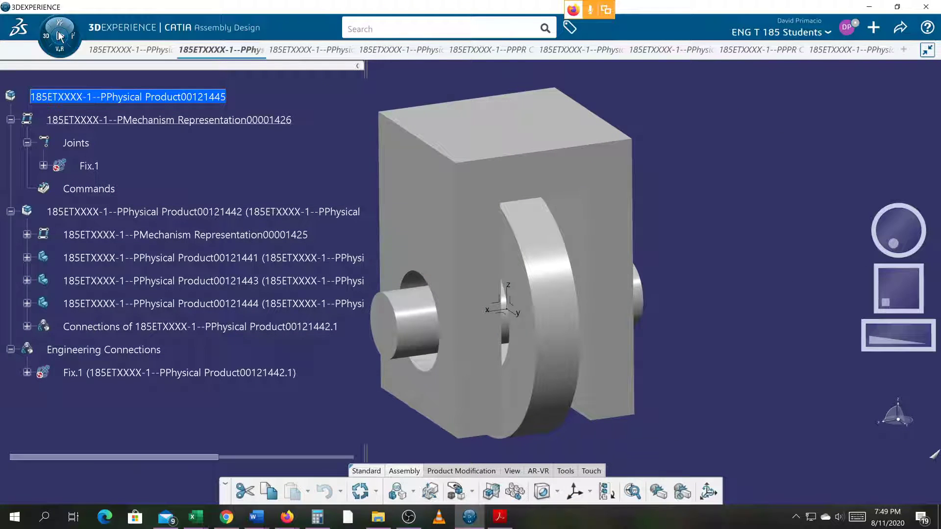
Step: Leave the profile sketch for Part Design, then create a new product in Assembly Design
left_click(852, 50)
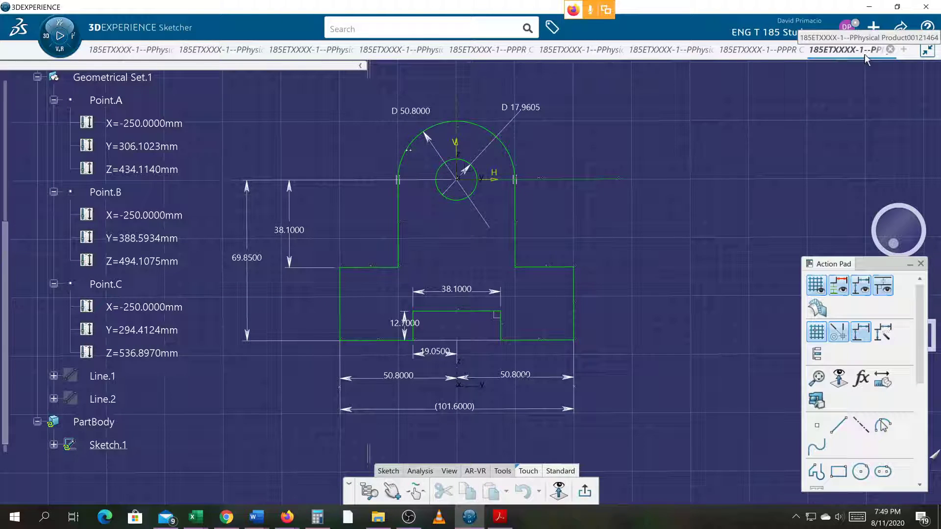
left_click(50, 42)
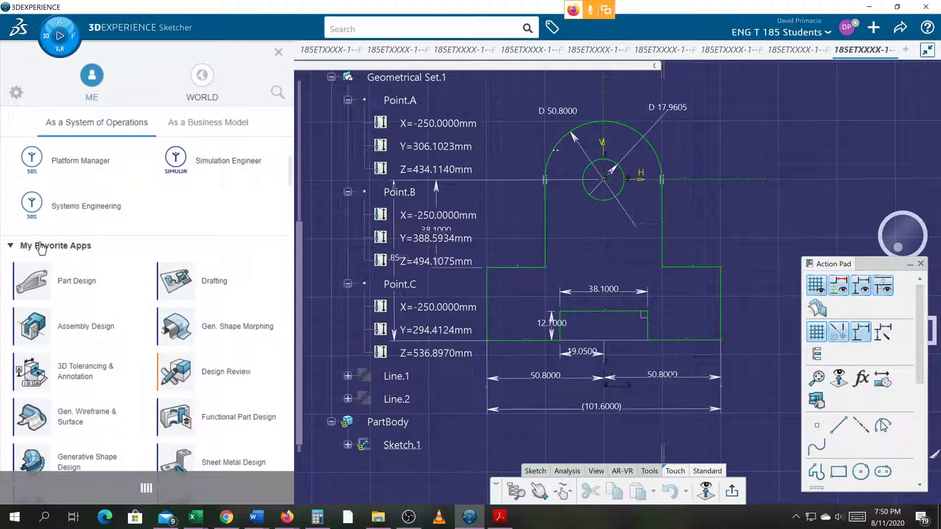
left_click(60, 328)
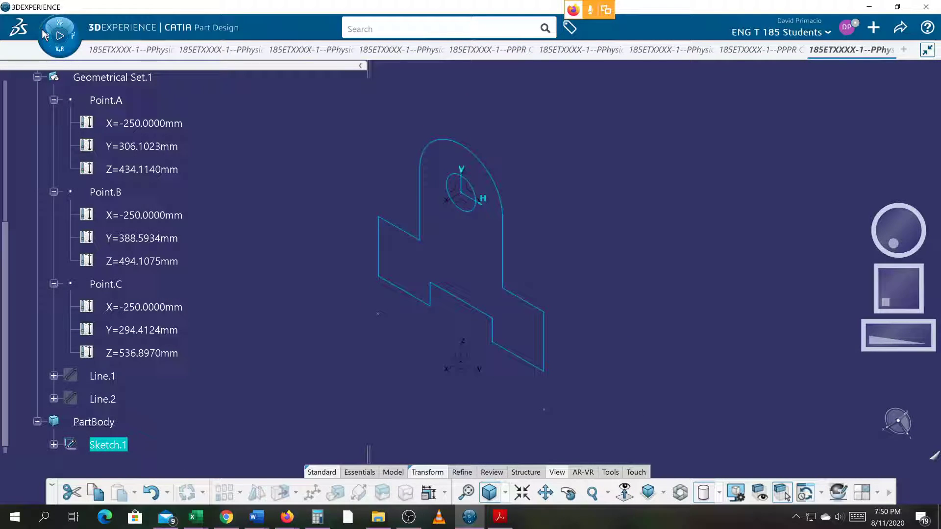
left_click(54, 39)
left_click(67, 332)
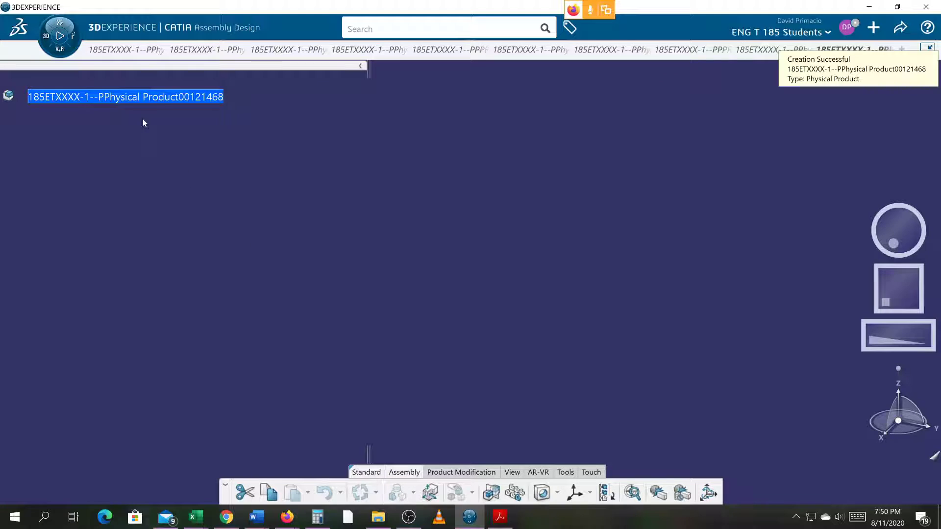
Step: Insert a new 3D Part under the root product
right_click(61, 100)
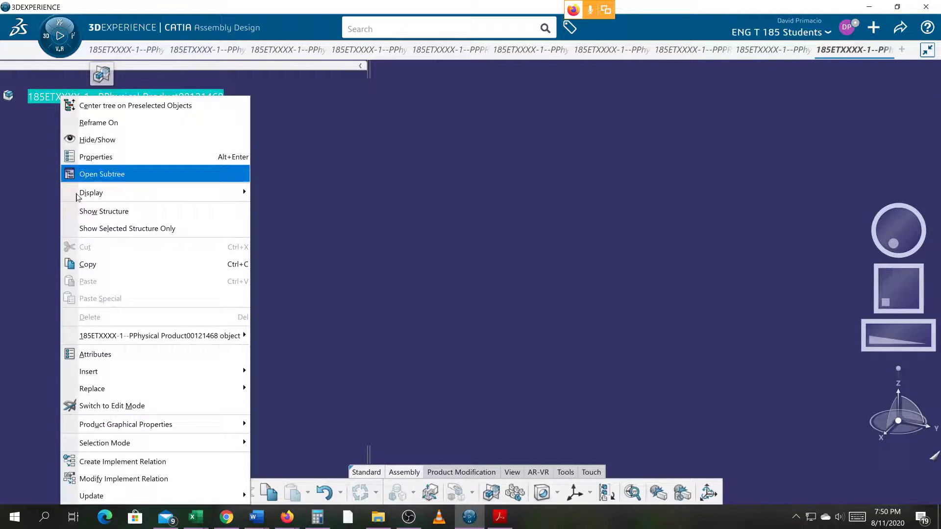
mouse_move(86, 377)
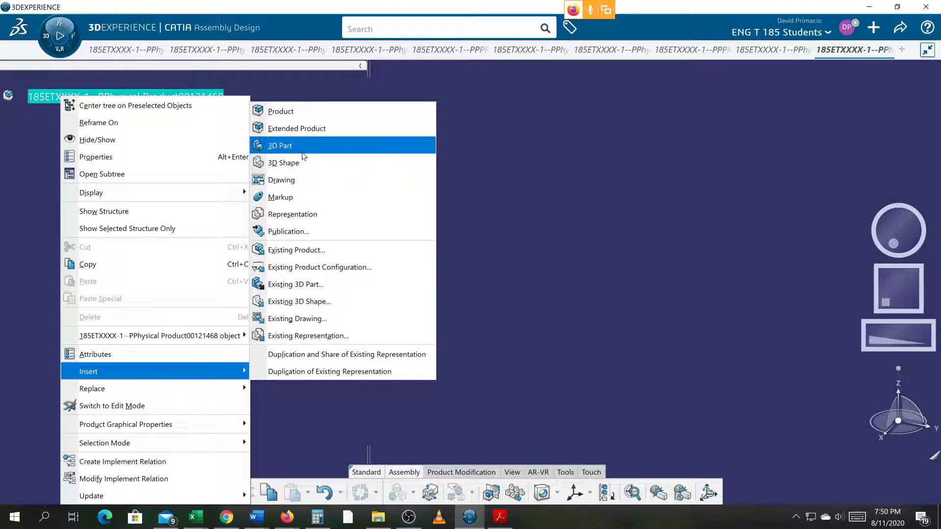
left_click(304, 154)
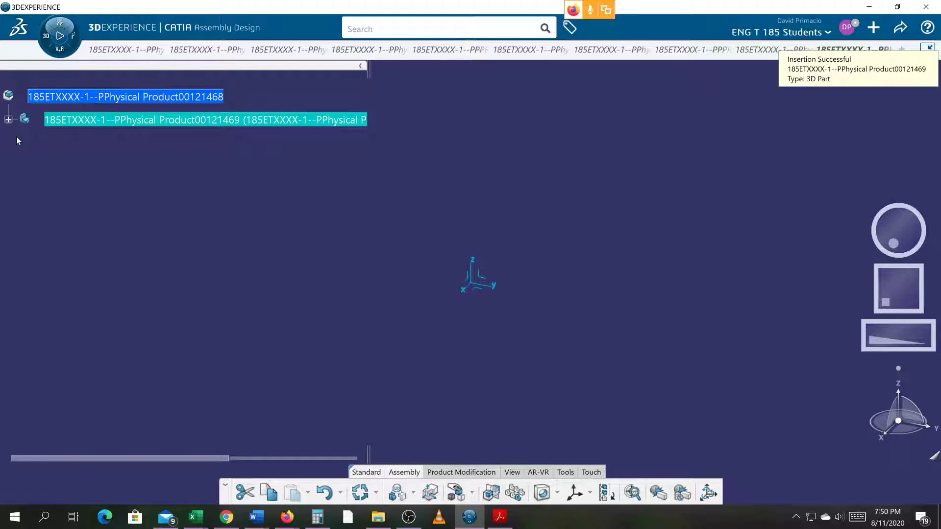
Step: Activate the new 3D Shape for editing and define PartBody as the in-work object
left_click(8, 119)
left_click(25, 144)
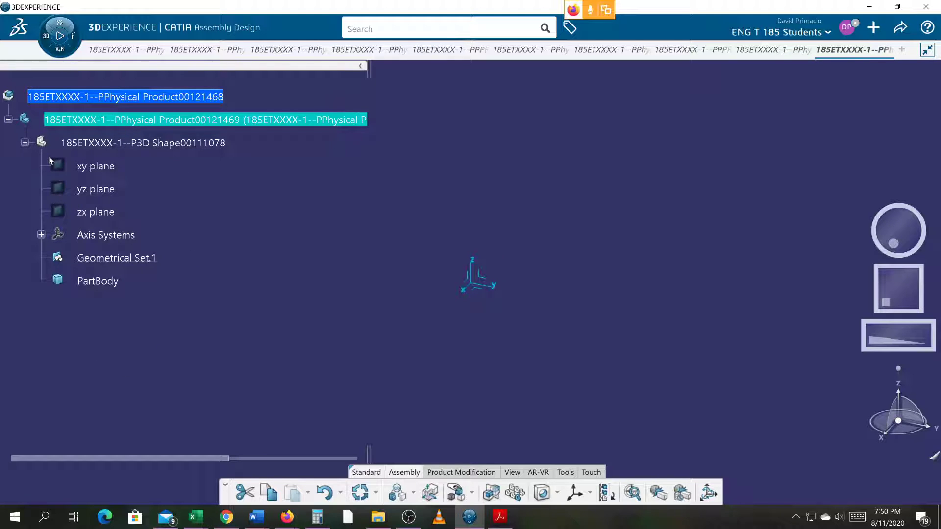
double_click(96, 284)
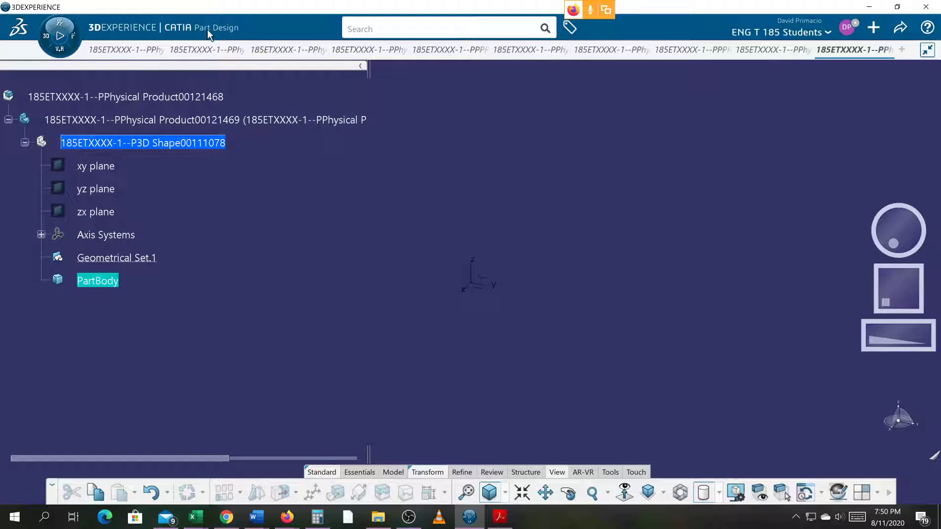
right_click(93, 283)
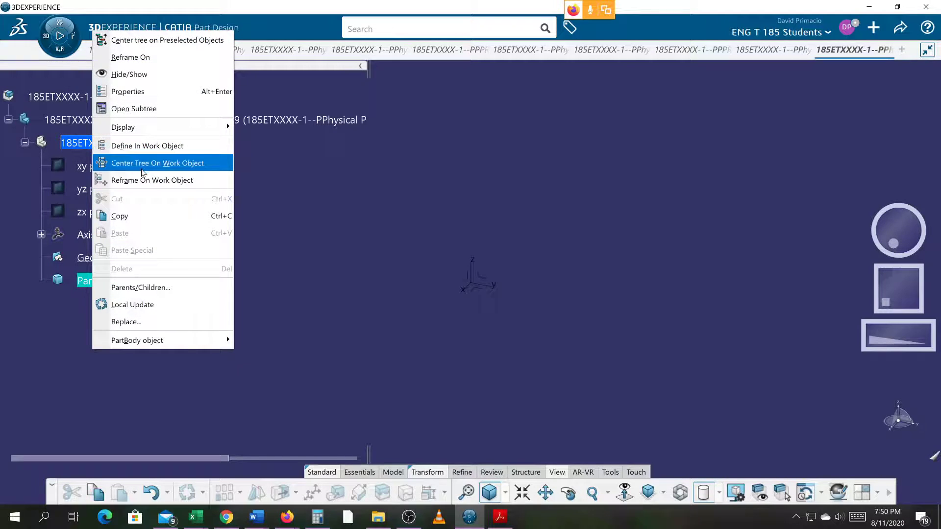
left_click(142, 145)
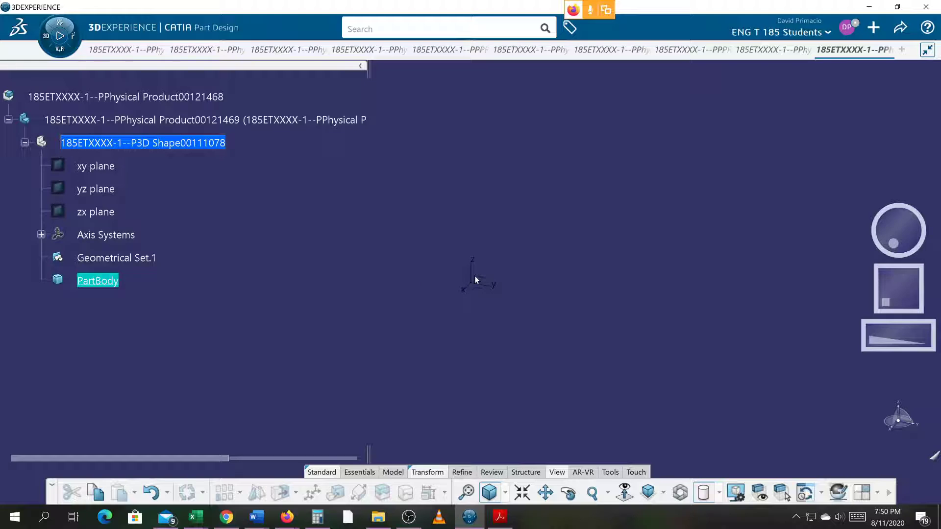
Step: In Legacy Preferences > 3D Shape Infrastructure, uncheck Keep link with selected object and confirm
left_click(847, 27)
left_click(850, 69)
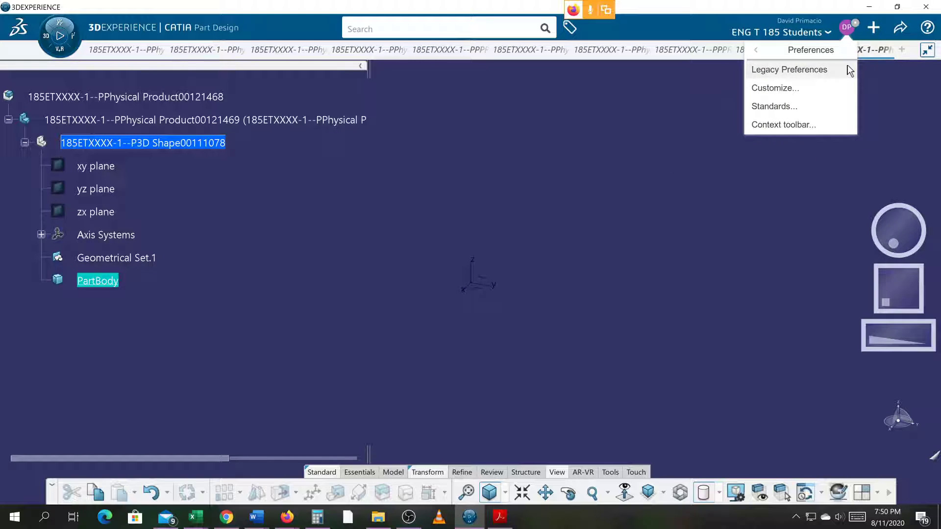
left_click(816, 68)
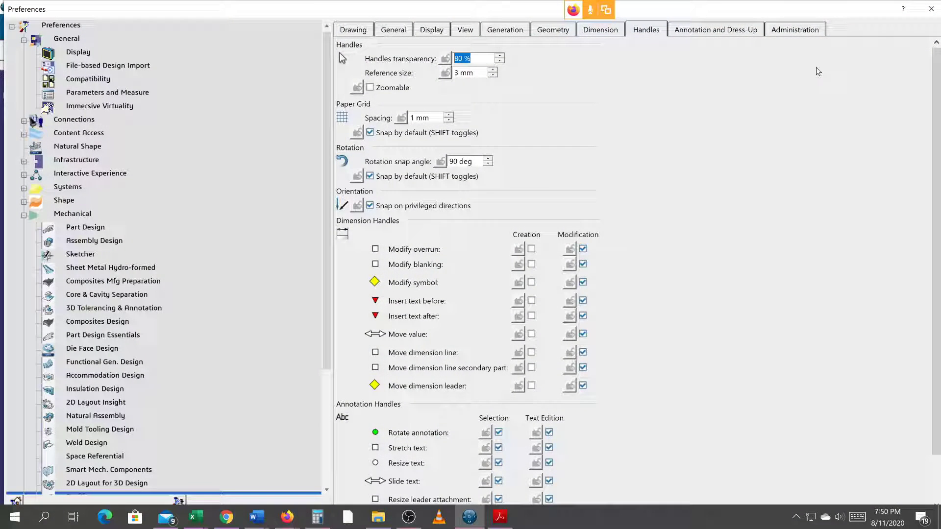
left_click(100, 95)
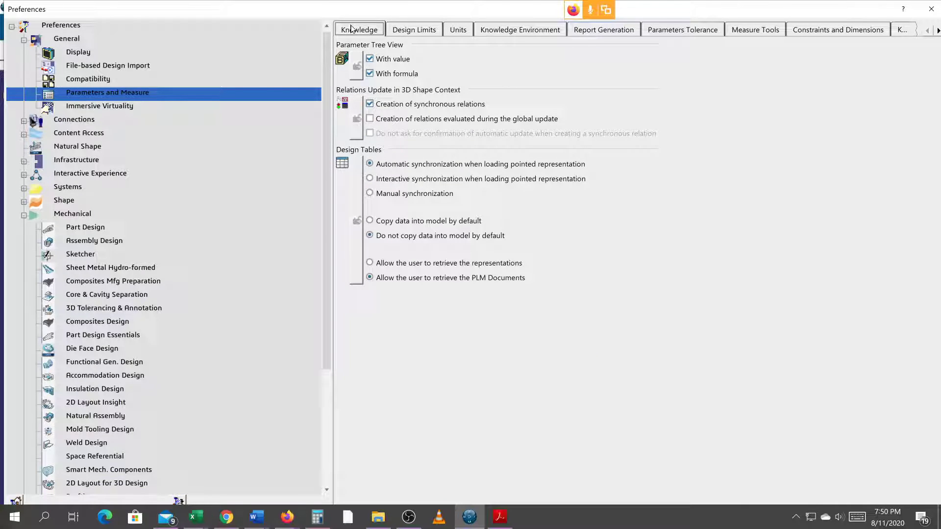
left_click(417, 31)
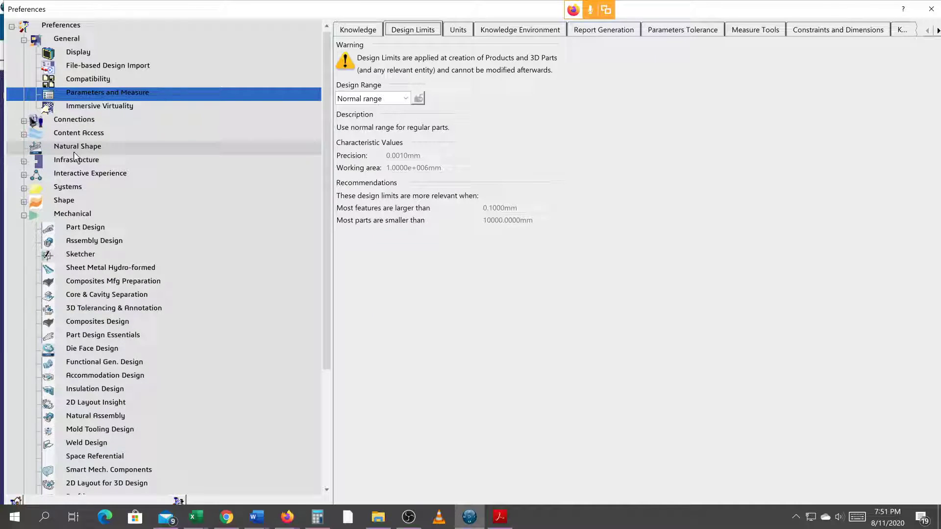
left_click(23, 162)
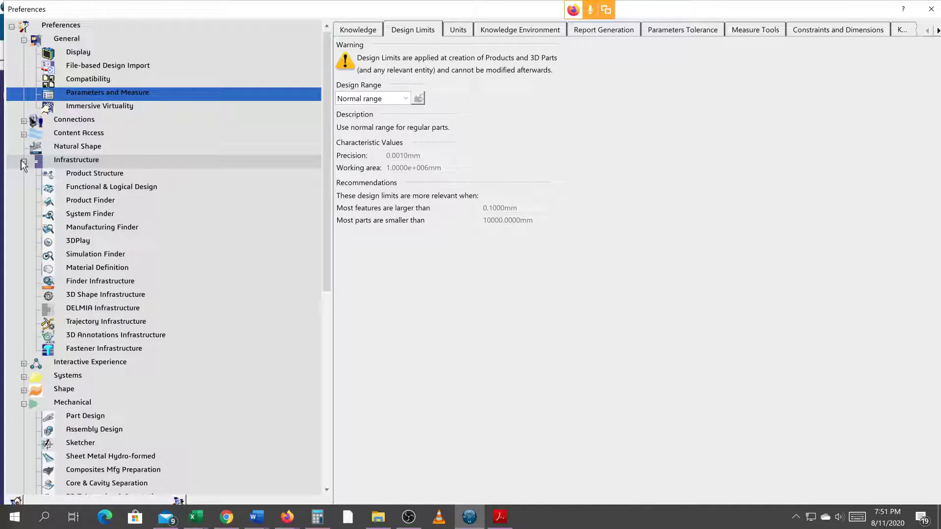
left_click(91, 296)
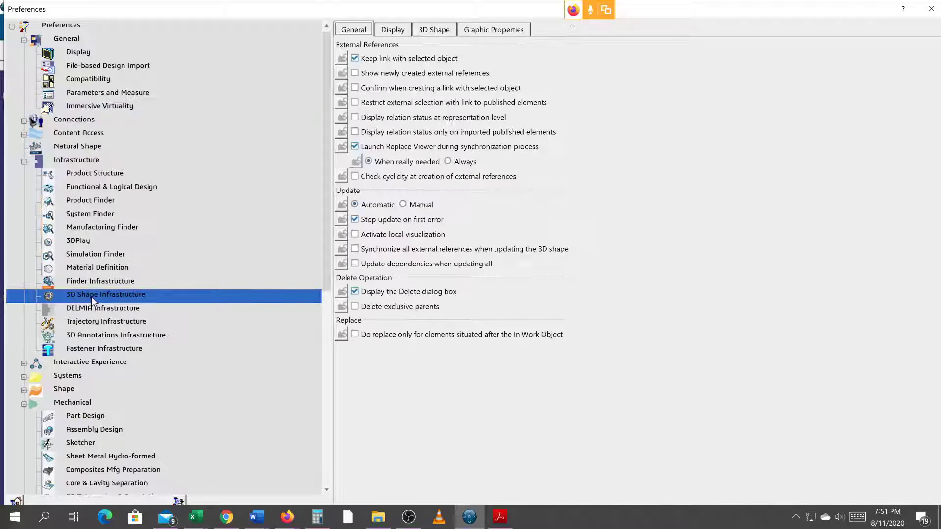
left_click(355, 59)
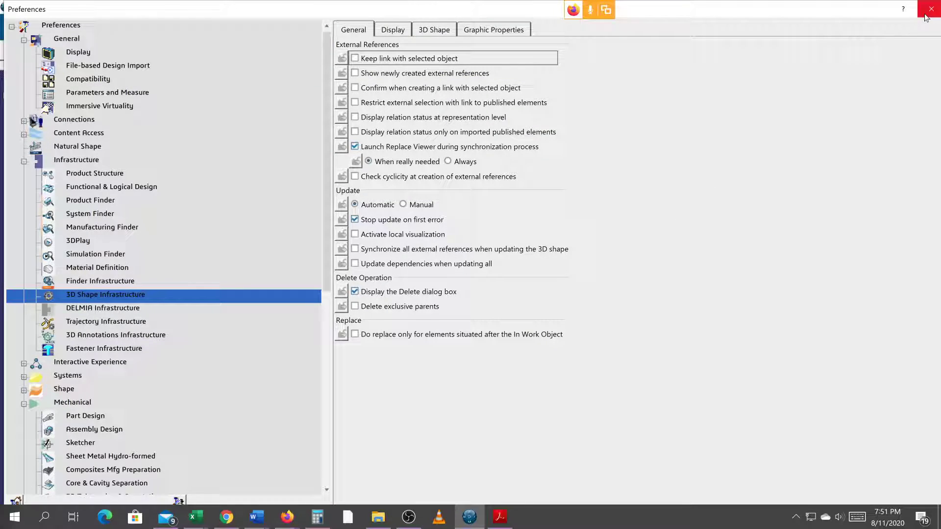
left_click_drag(875, 10, 847, 9)
left_click(859, 491)
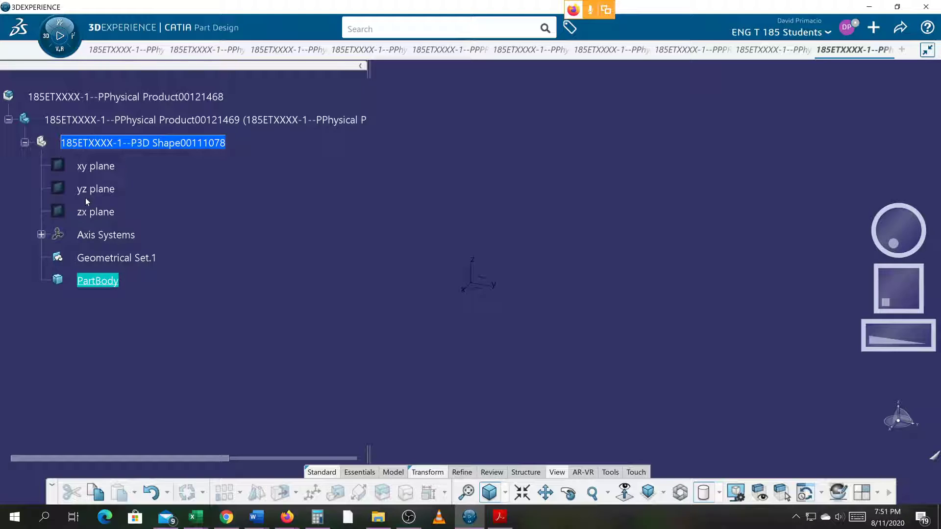
Step: Select the part's 3D shape and start a Positioned Sketch from Essentials
left_click(491, 279)
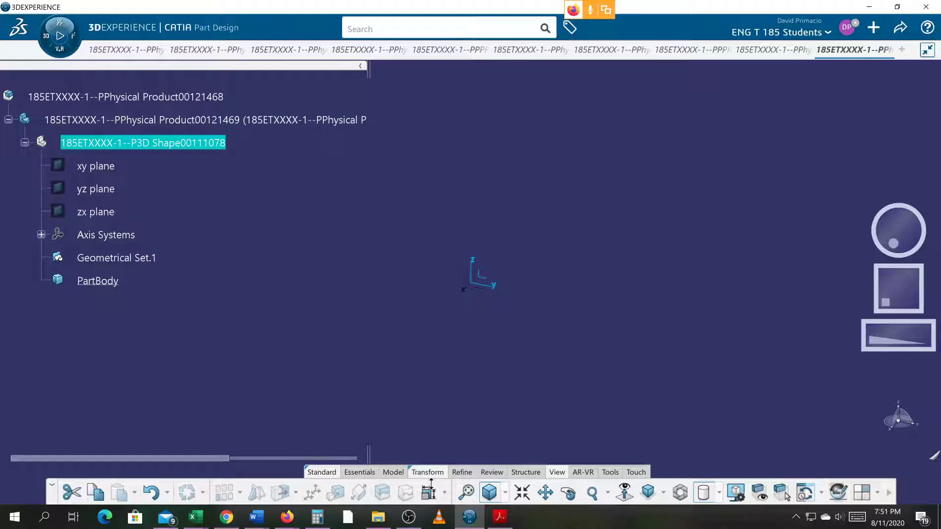
left_click(359, 473)
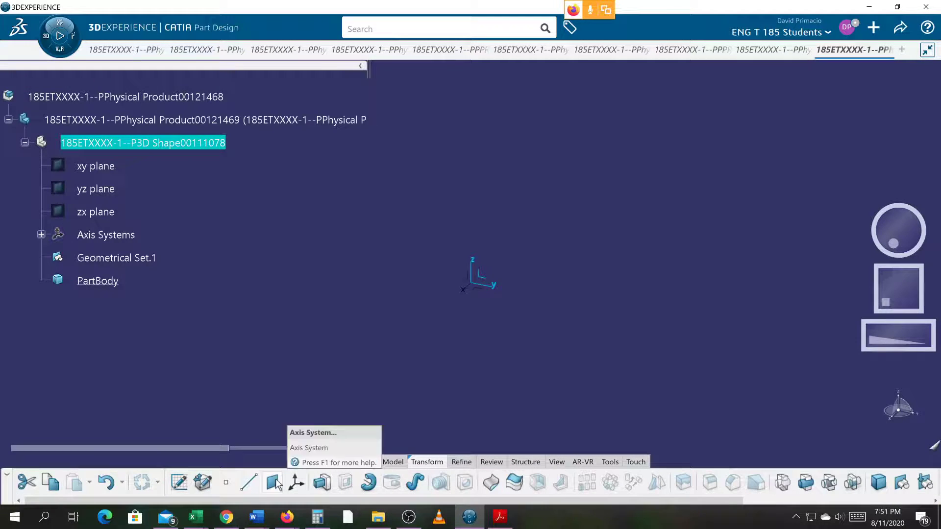
left_click(178, 483)
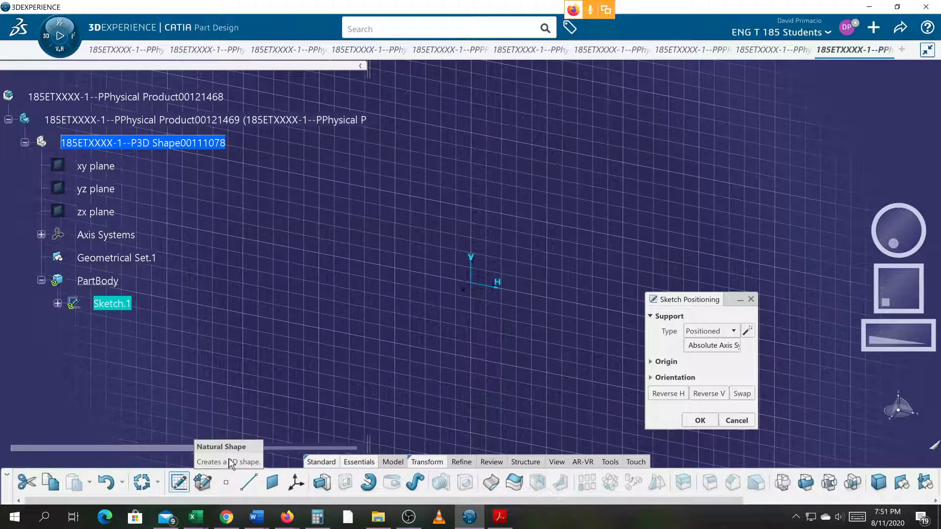
Step: Accept the sketch placement and draw a large rectangle plus a small square on its top edge
left_click(708, 420)
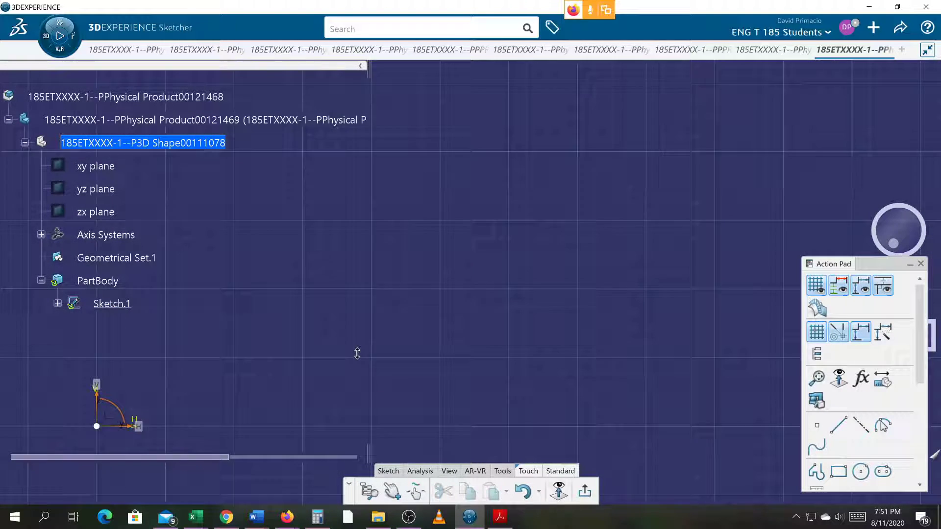
mouse_move(364, 326)
middle_mouse_down()
mouse_move(598, 273)
mouse_move(566, 299)
middle_mouse_up()
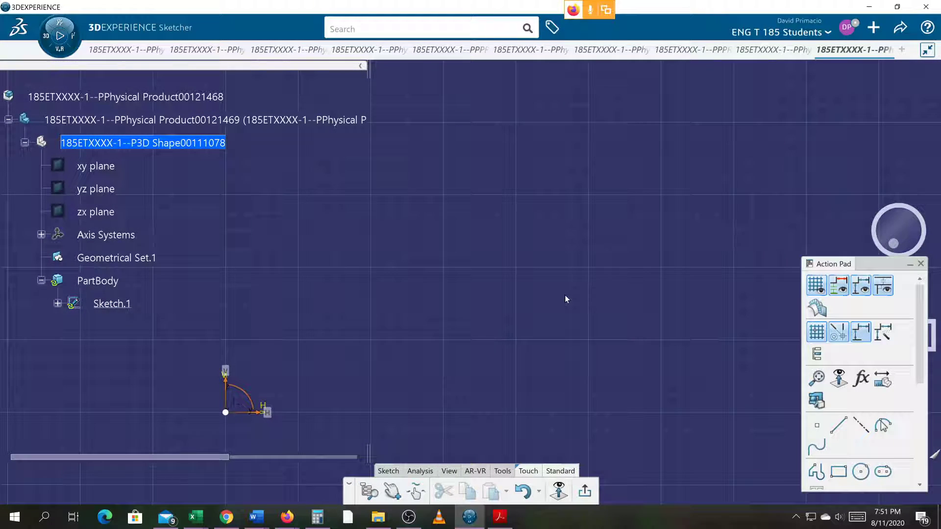
left_click(839, 471)
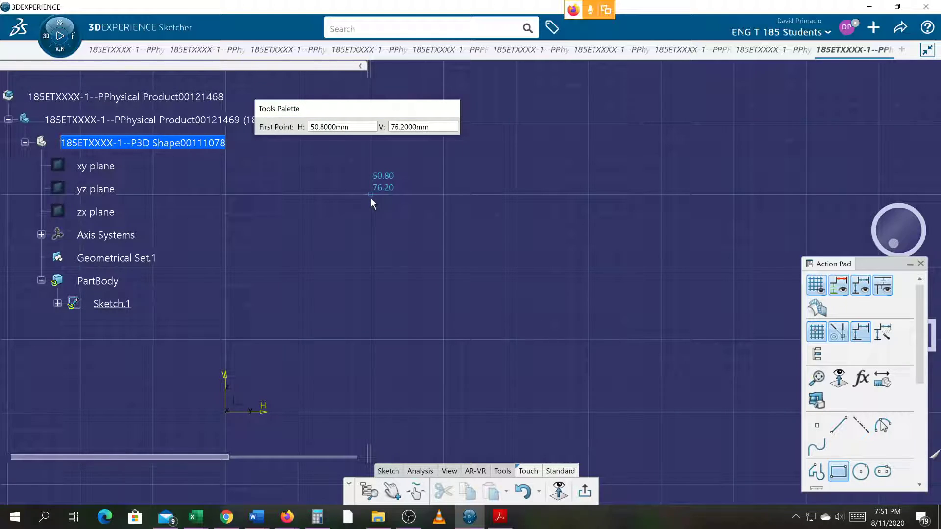
left_click(371, 198)
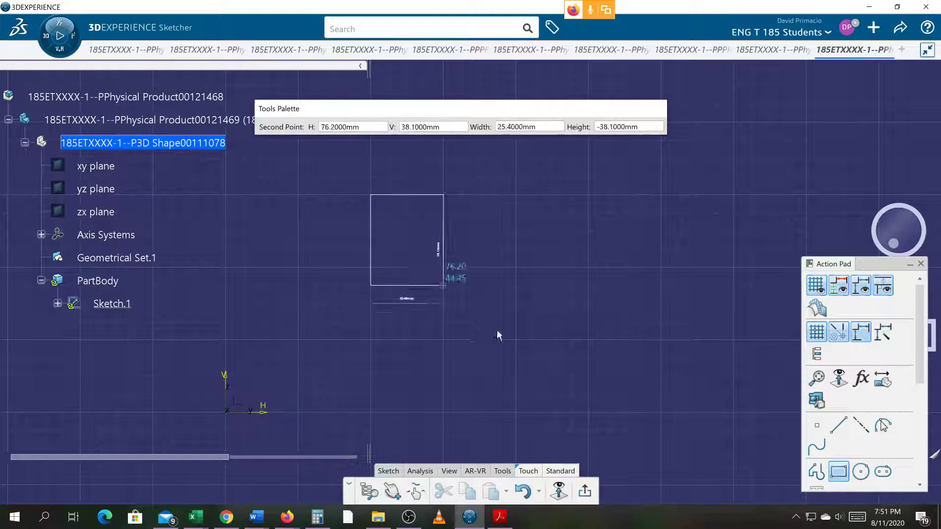
left_click(584, 337)
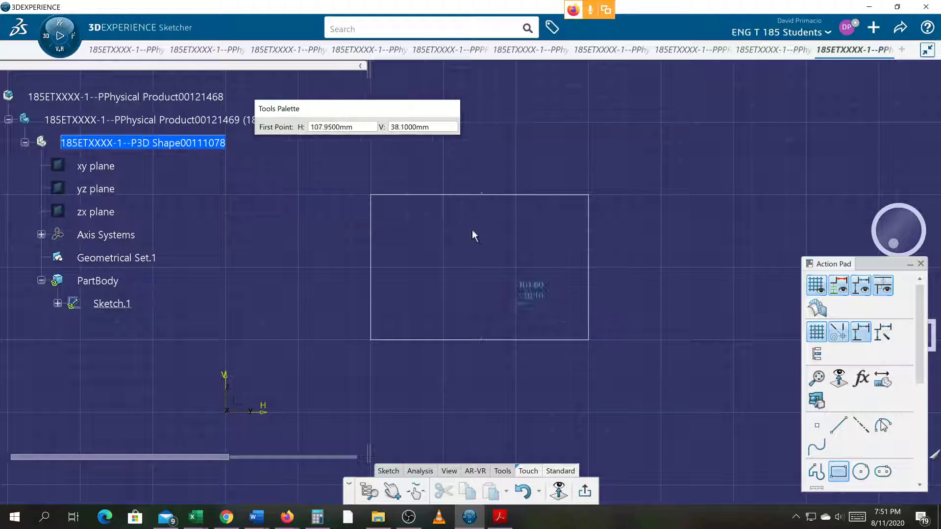
left_click(443, 195)
left_click(516, 267)
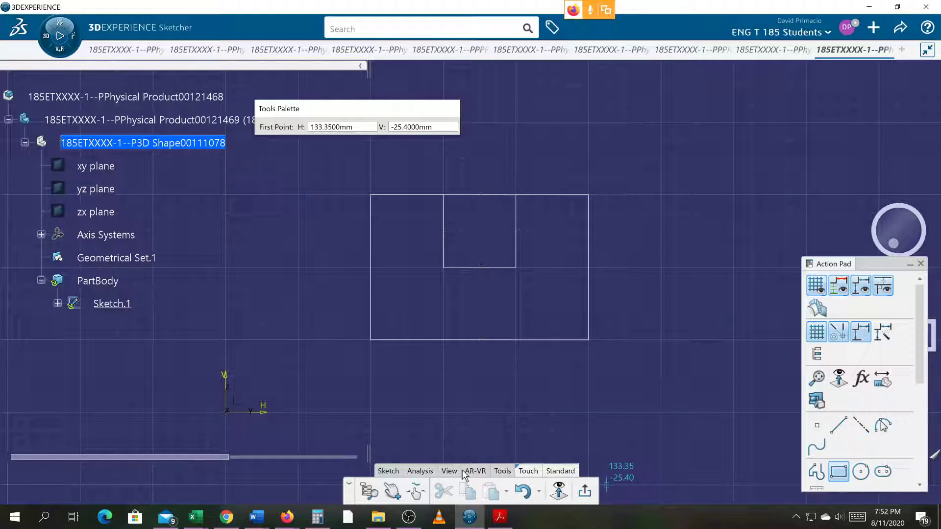
left_click(388, 472)
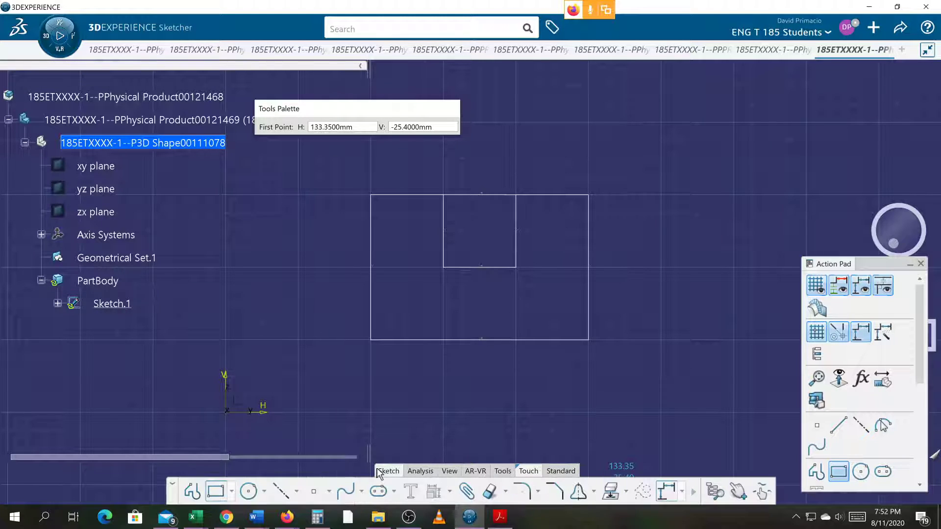
Step: Quick-trim the top edge segment above the square to form the U-profile
left_click(487, 491)
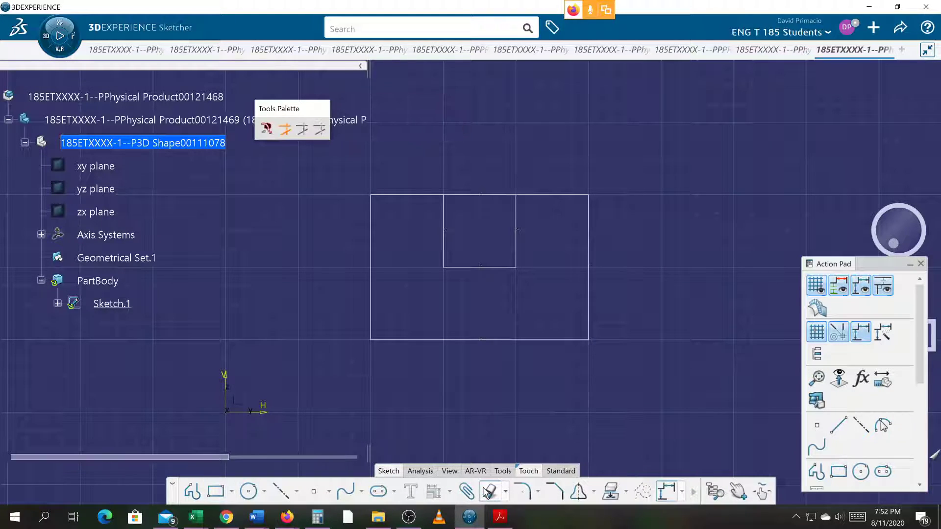
left_click(463, 195)
left_click_drag(150, 417, 732, 154)
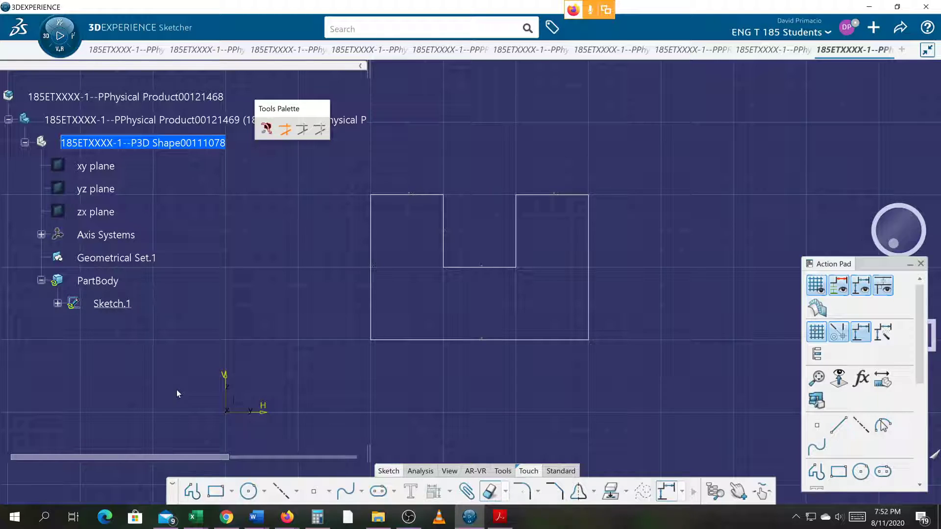
left_click(489, 491)
Step: Auto-constrain the whole sketch in Stacked mode with the left and bottom edges as references
mouse_move(184, 419)
left_mouse_down()
mouse_move(799, 211)
mouse_move(784, 140)
left_mouse_up()
left_click(449, 491)
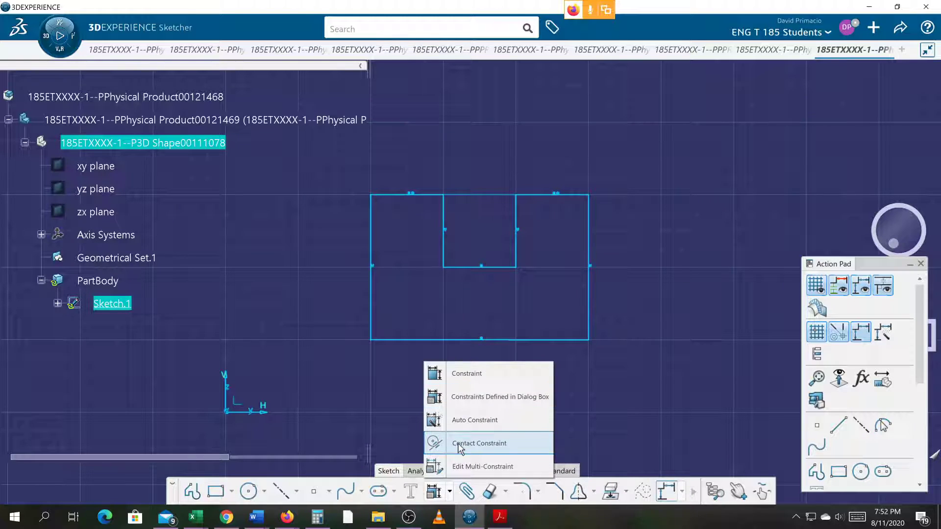
left_click(465, 422)
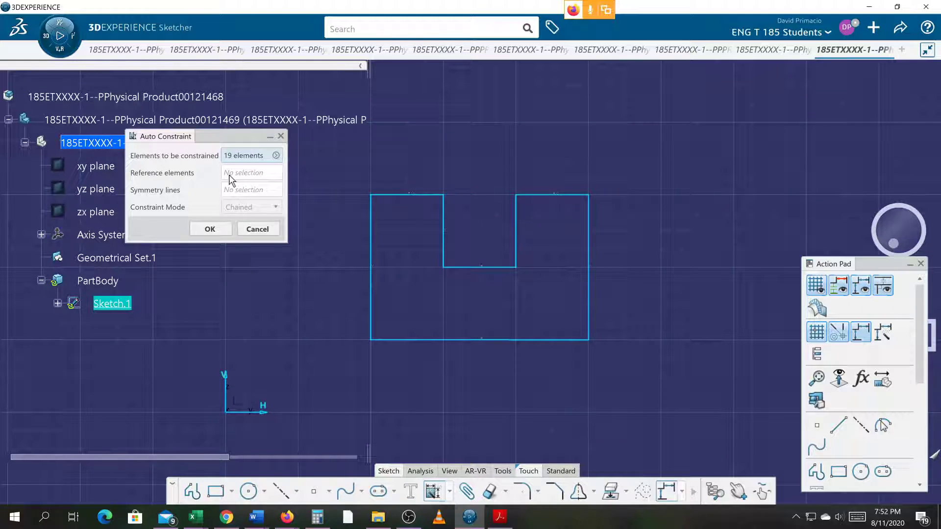
left_click(374, 298)
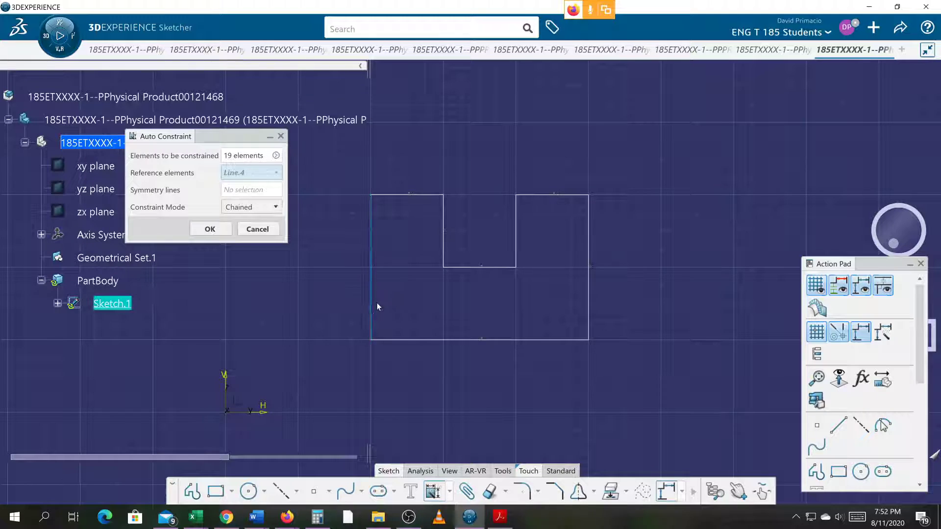
left_click(393, 339)
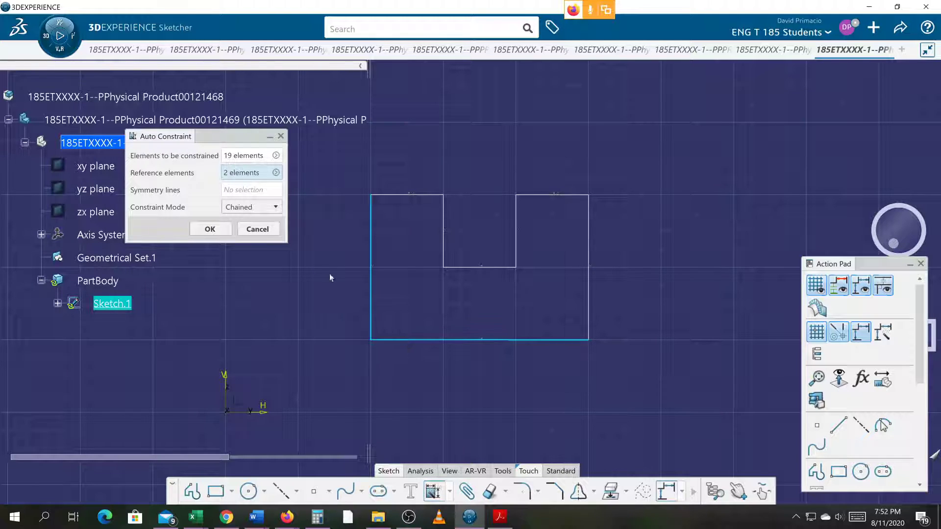
left_click(230, 207)
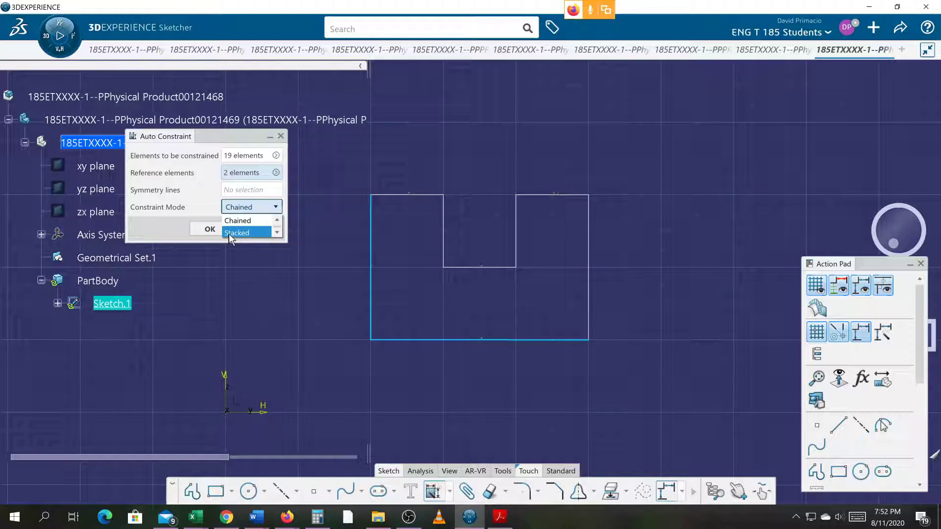
left_click(228, 234)
left_click(210, 229)
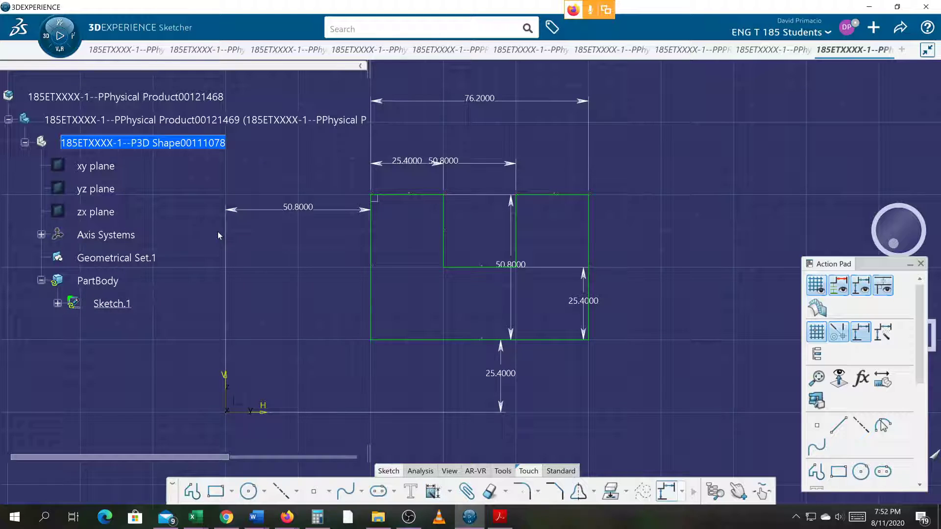
Step: Try changing the 25.4 and 50.8 origin offsets to 0, then undo both changes
double_click(513, 381)
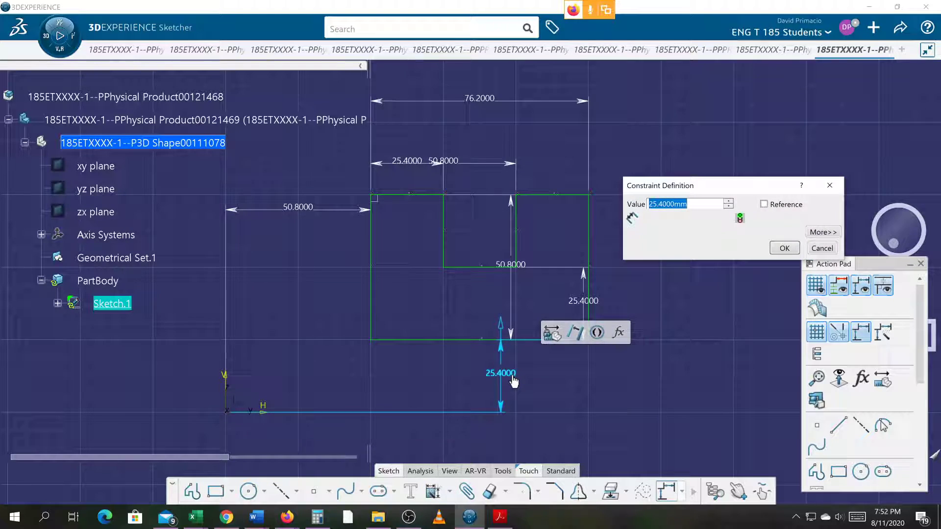
type("0")
key("Return")
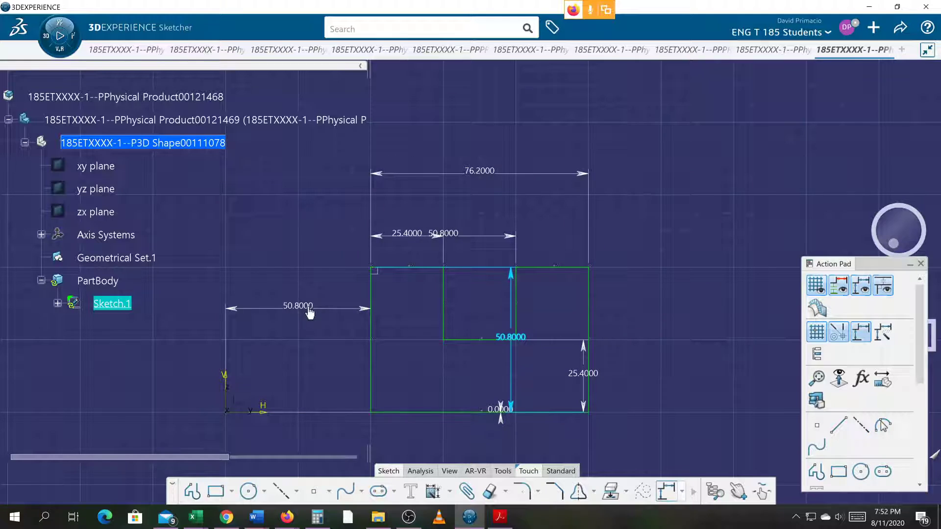
left_click(308, 310)
double_click(308, 310)
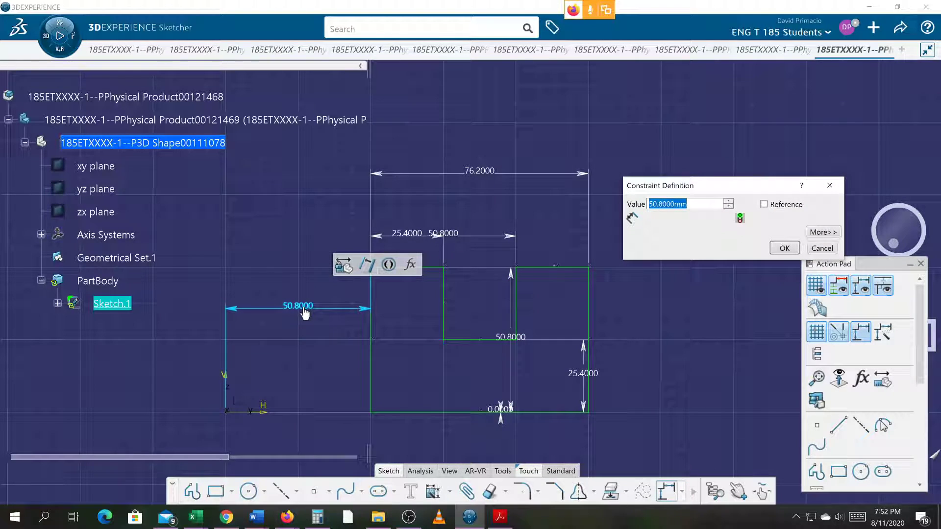
type("0")
key("Return")
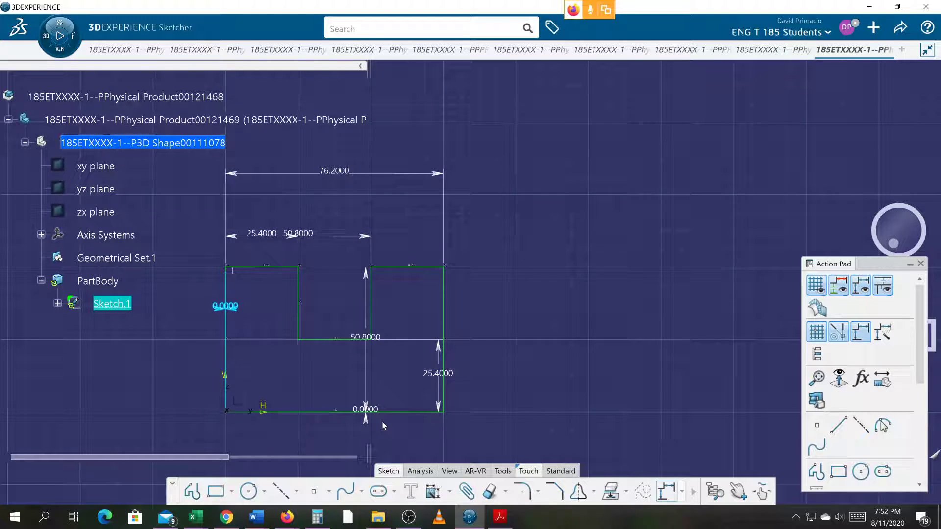
key("ctrl+z")
key("ctrl+z")
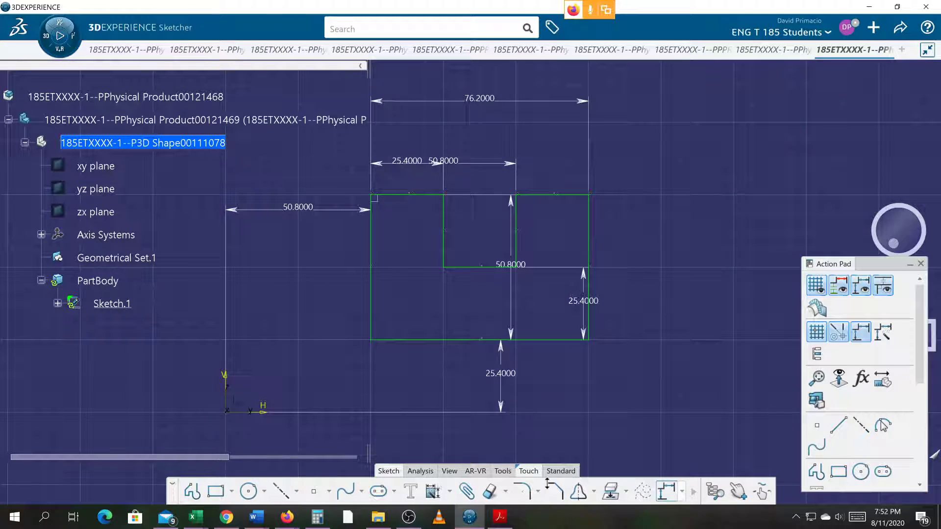
Step: Run Sketch Analysis and Sketch Solving Status to confirm a closed, iso-constrained U-profile
left_click(562, 472)
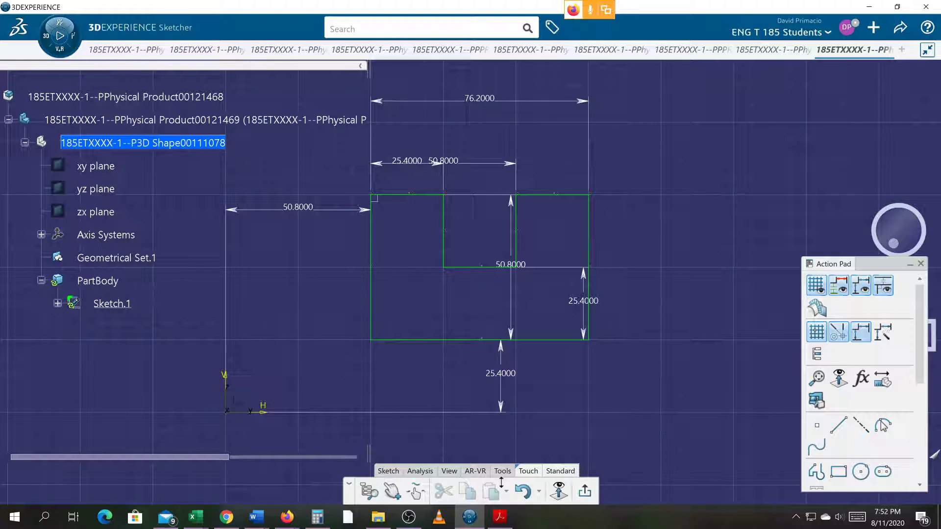
left_click(420, 471)
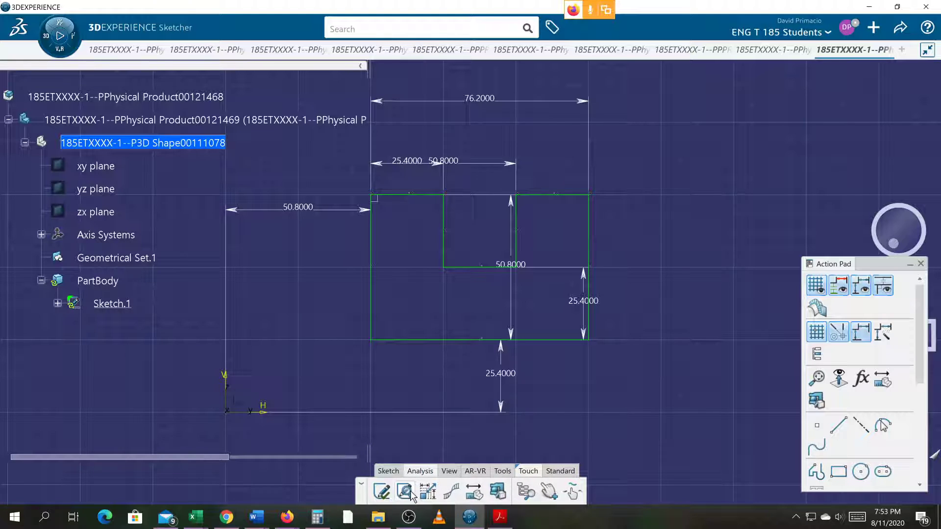
left_click(405, 491)
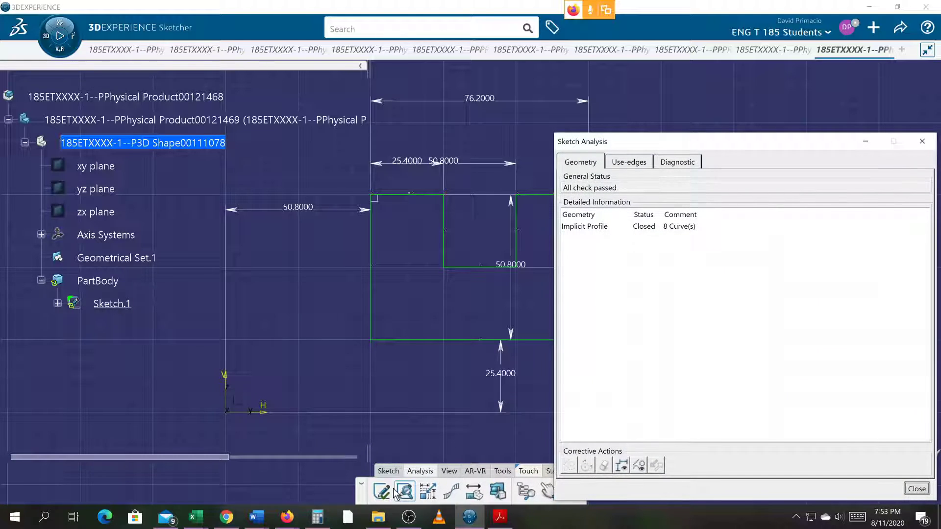
left_click(382, 491)
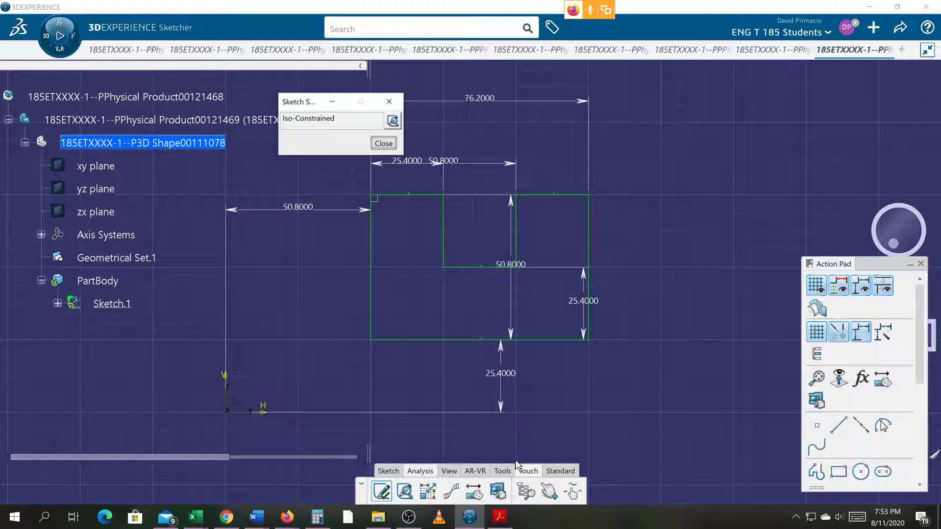
left_click(554, 474)
Step: Exit the sketch and pad the U-profile 100 mm in the reversed direction
left_click(584, 492)
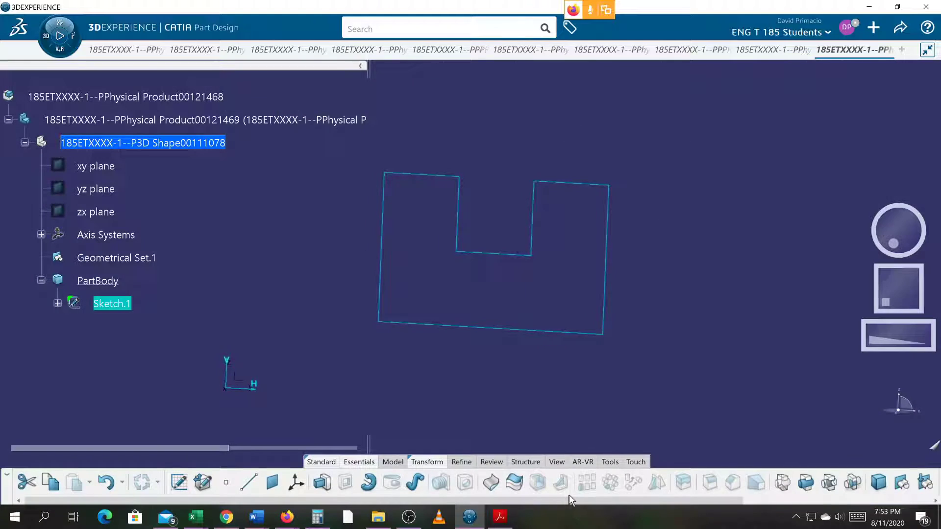
left_click(322, 483)
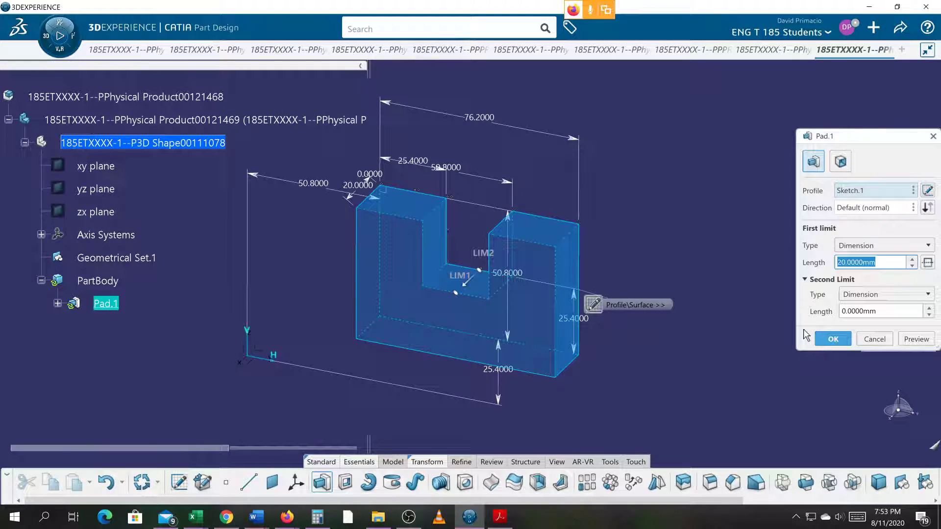
left_click(908, 340)
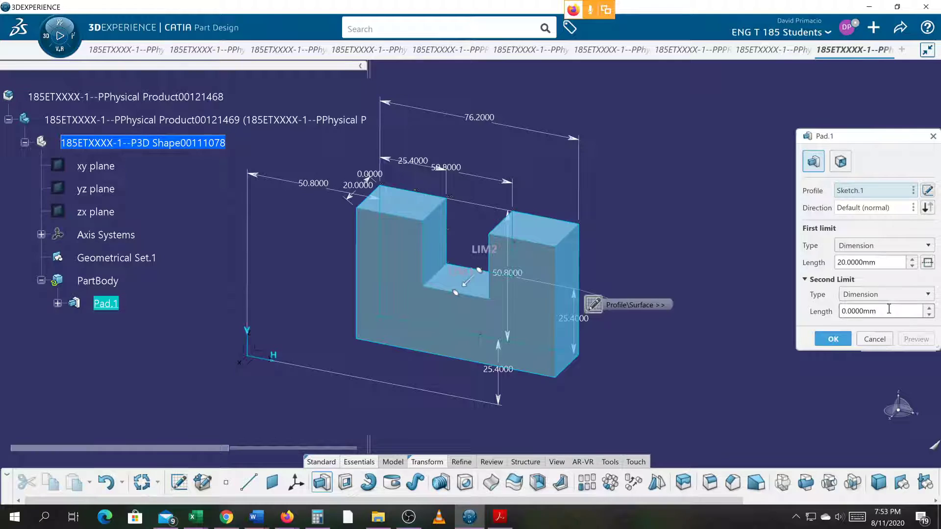
left_click(927, 207)
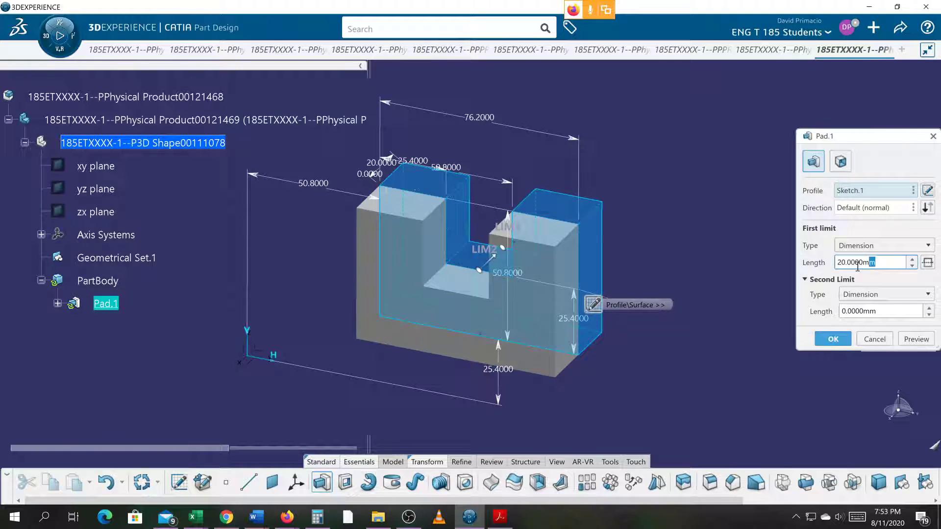
left_click_drag(874, 262, 783, 273)
type("100")
left_click(915, 339)
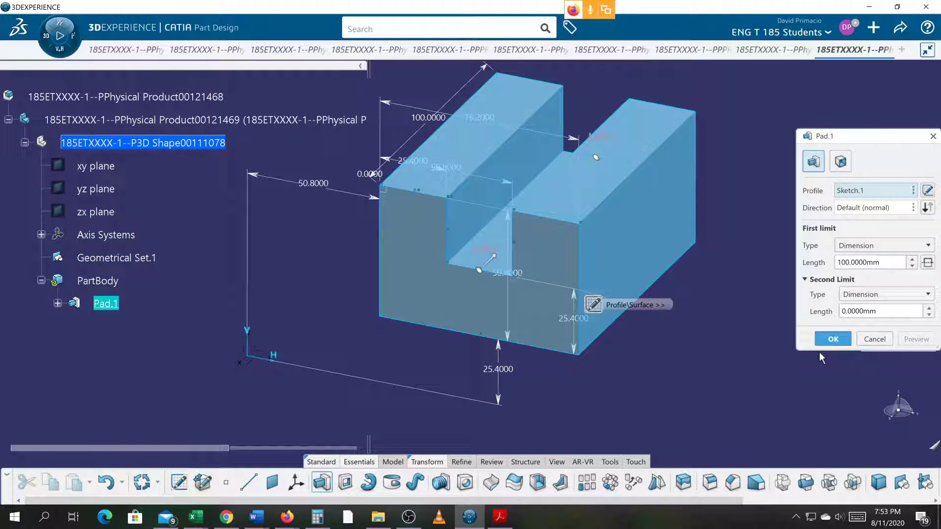
left_click(833, 339)
left_click(731, 343)
middle_click_drag(693, 378, 604, 415)
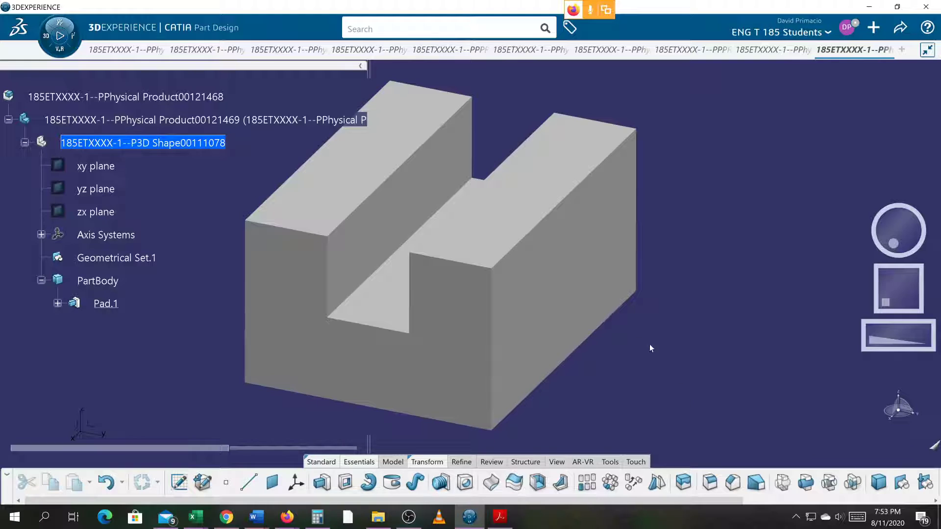
Step: Pan the view and collapse Product00121469's branch in the tree
middle_click_drag(717, 302, 802, 293)
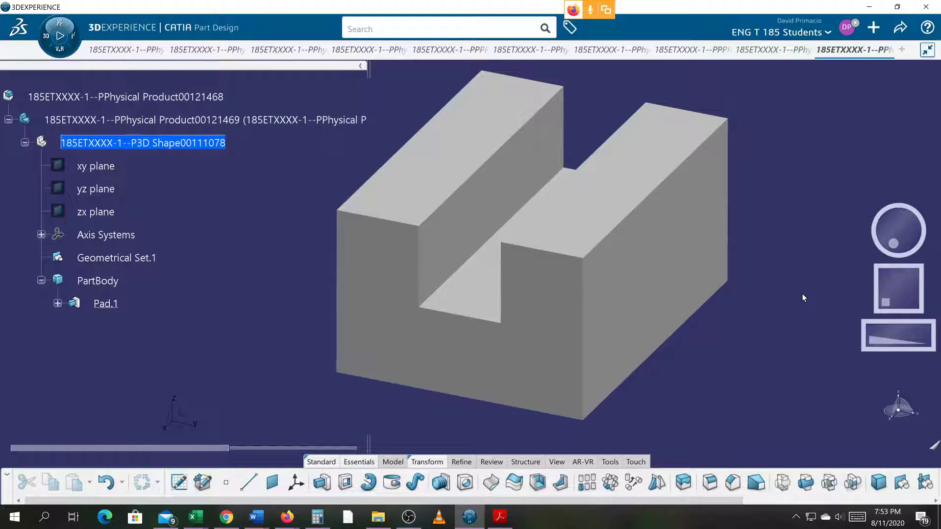
left_click(8, 120)
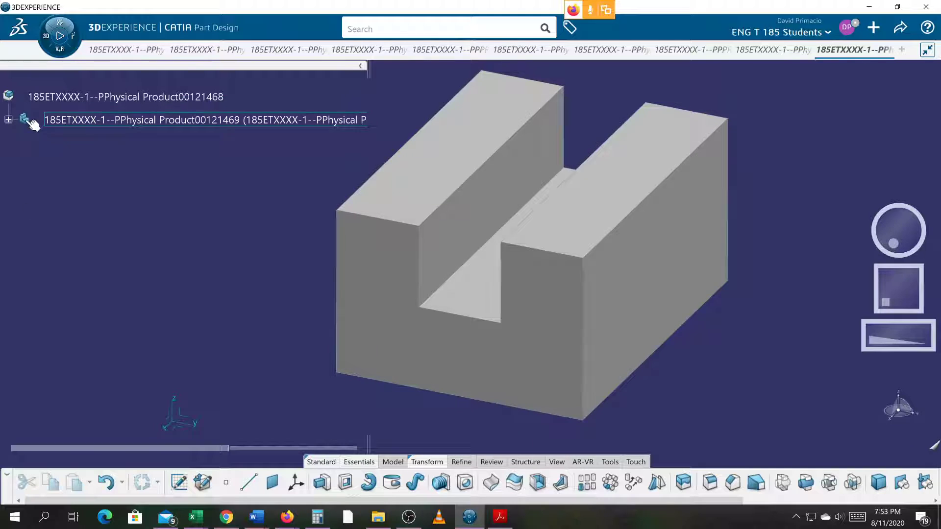
Step: Insert a new 3D Part under the top product and expand its 3D Shape to show the planes and PartBody
left_click(45, 97)
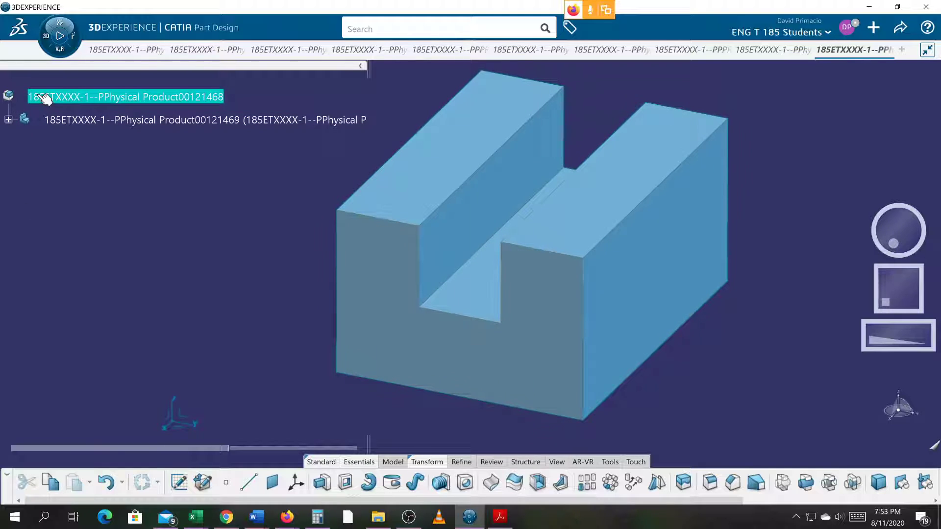
double_click(44, 97)
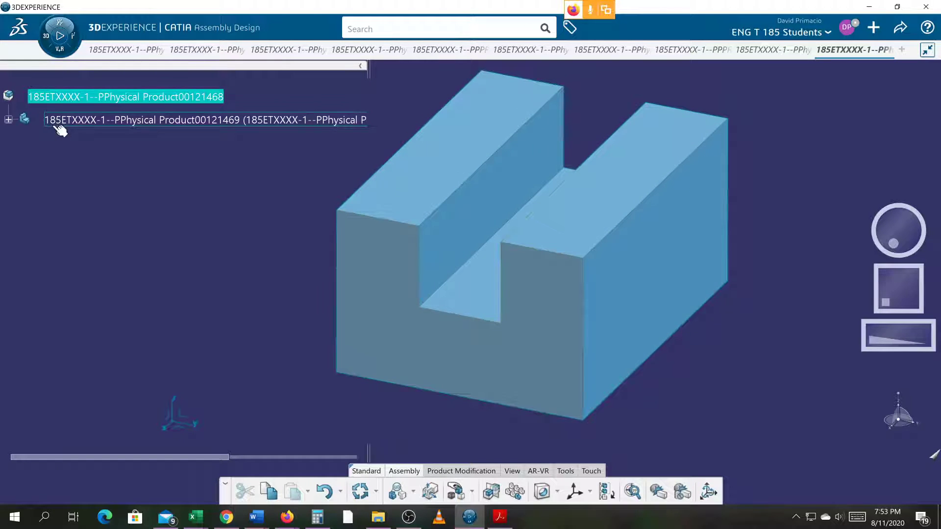
right_click(49, 98)
mouse_move(108, 372)
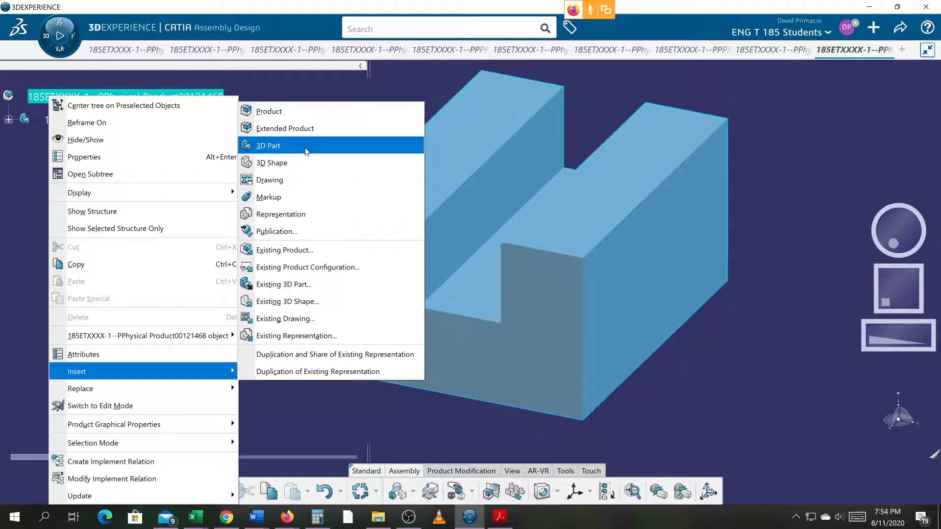
left_click(306, 150)
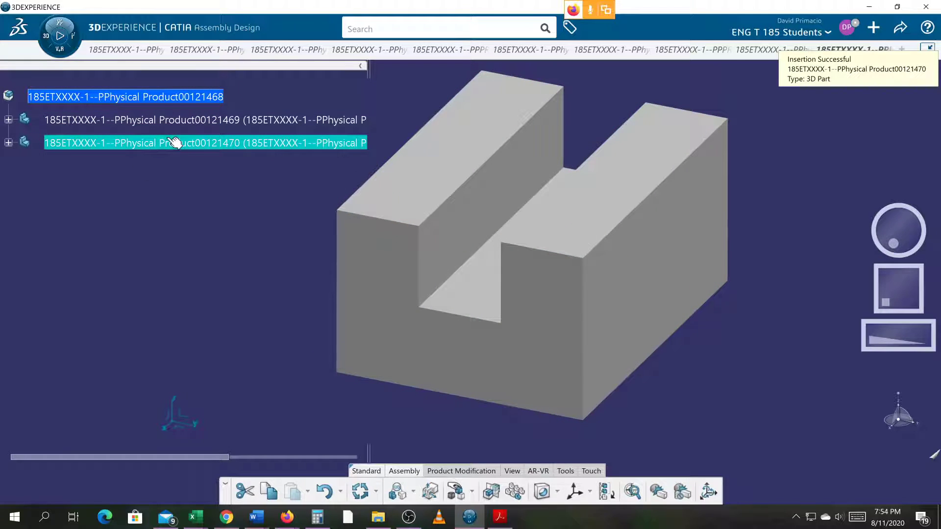
left_click(9, 143)
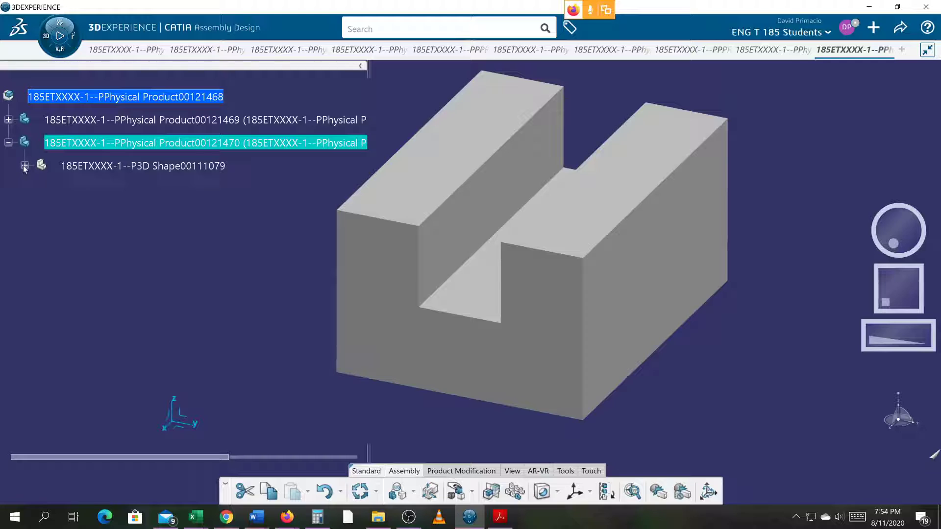
left_click(25, 166)
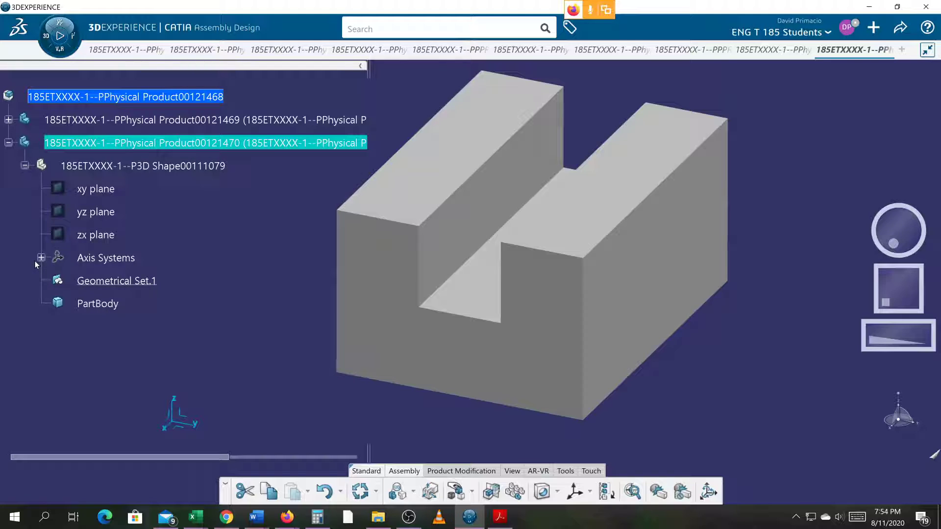
Step: Define the new part's PartBody as the in-work object, then bring the reference documents forward
double_click(92, 303)
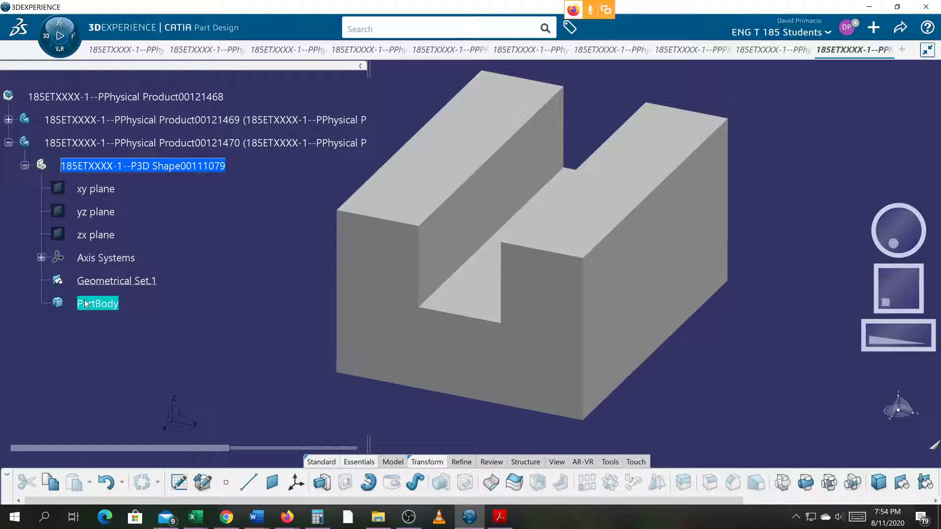
right_click(85, 304)
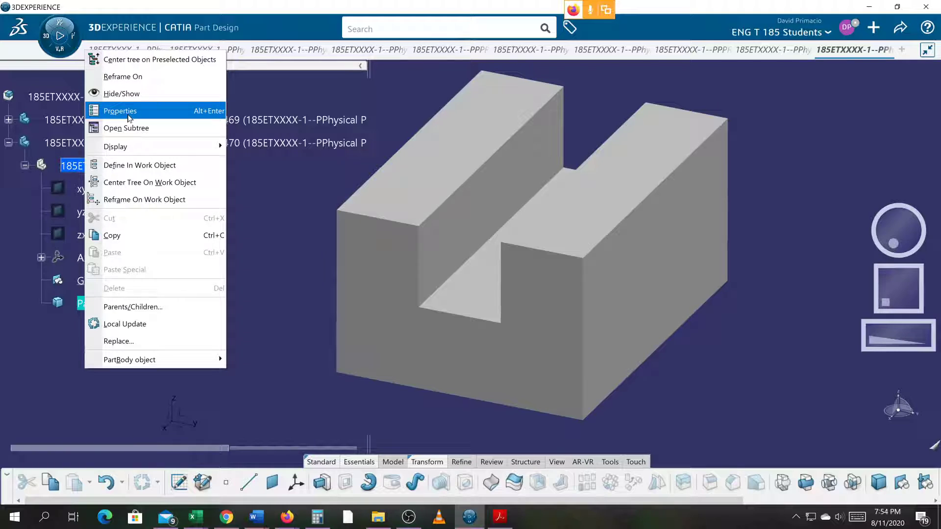
left_click(138, 165)
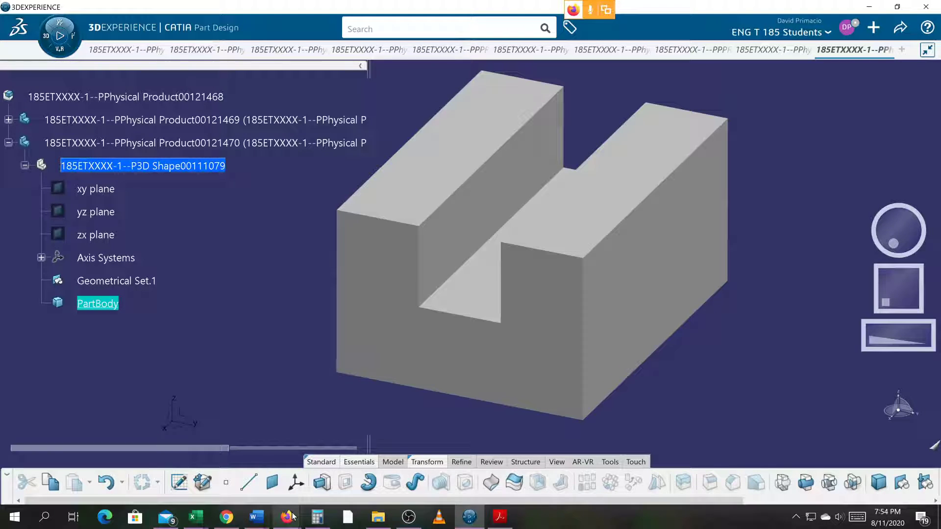
mouse_move(287, 517)
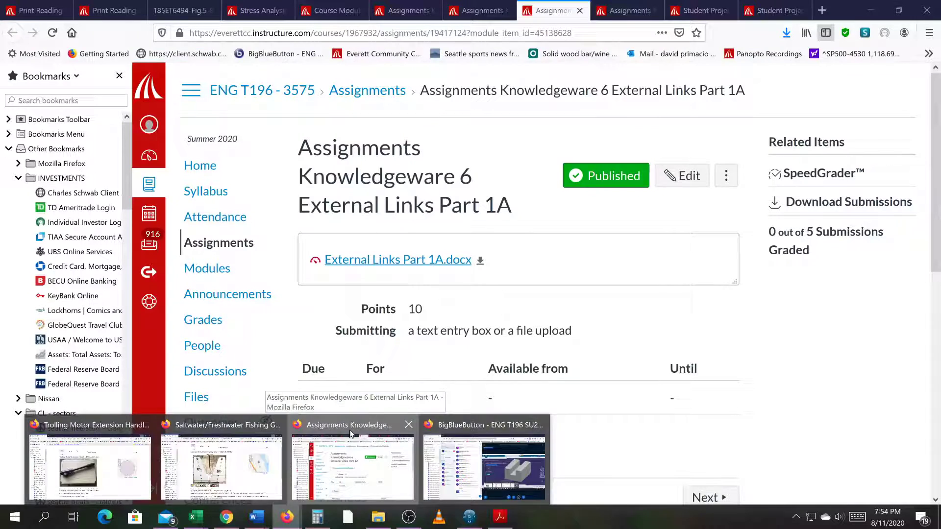
left_click(349, 431)
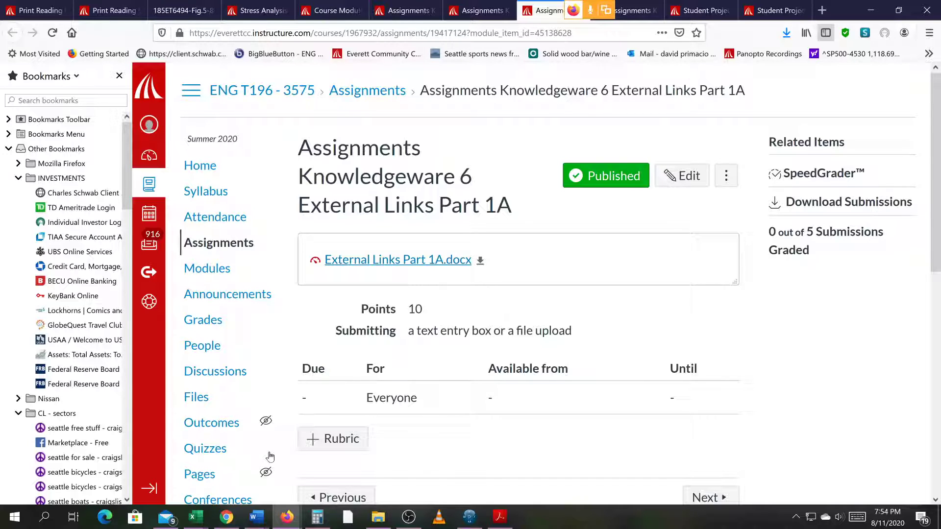
Step: Bring the External Links Part 1A document forward and enable editing
mouse_move(257, 515)
left_click(267, 490)
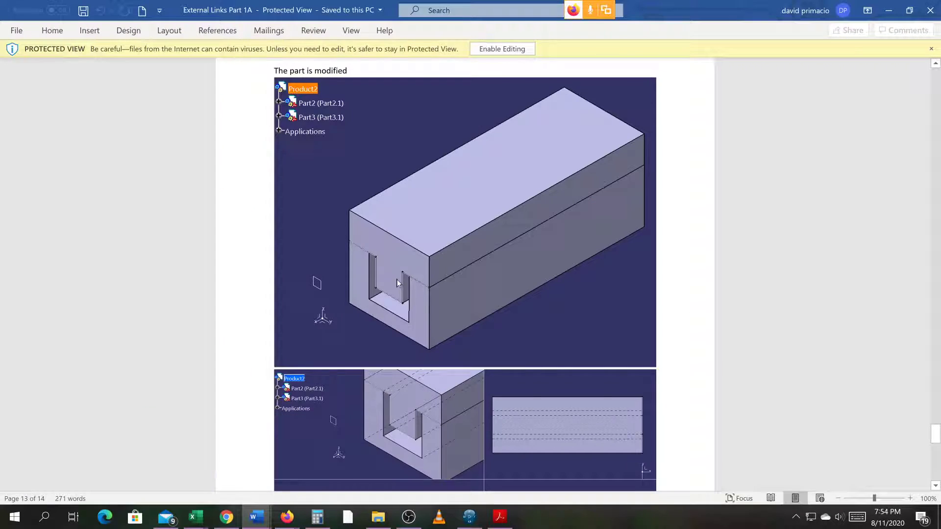
left_click(490, 51)
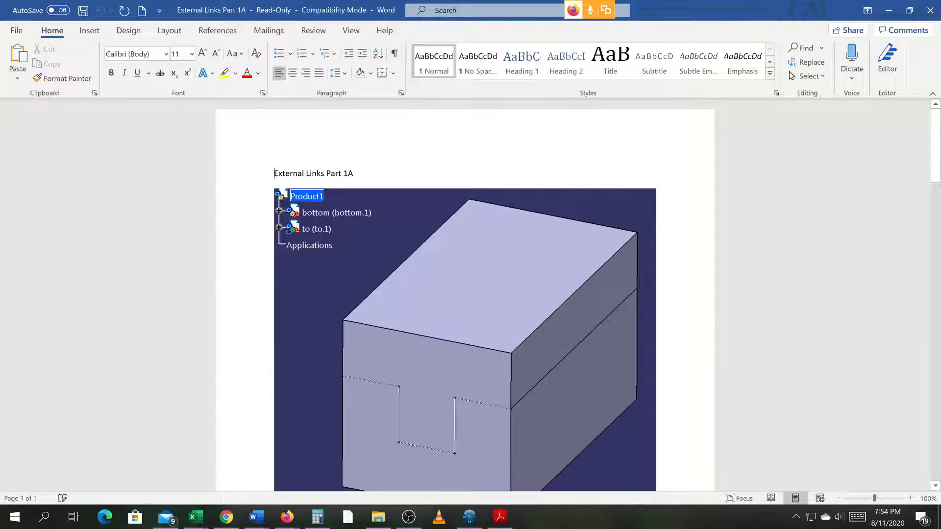
Step: Scroll to page 2's Options screenshot about Keep link with selected object
mouse_move(936, 131)
left_mouse_down()
mouse_move(936, 167)
mouse_move(936, 145)
left_mouse_up()
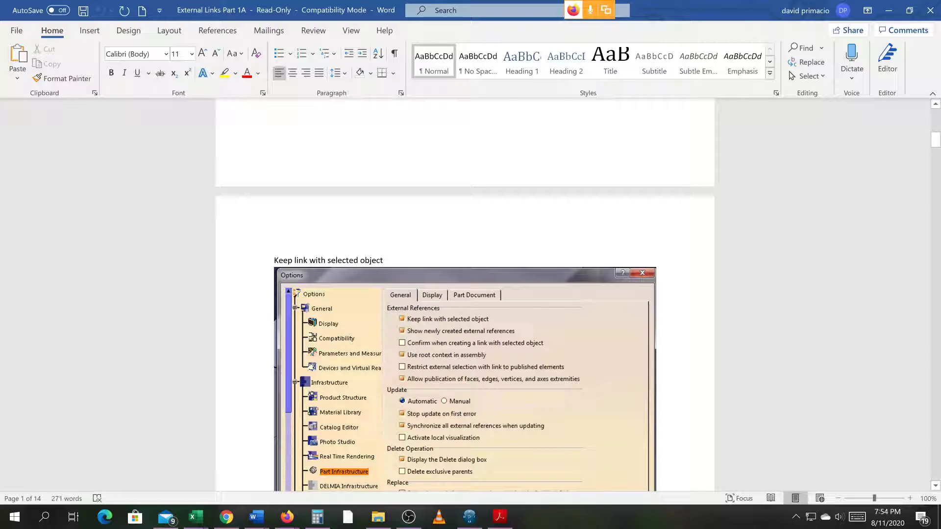
scroll(939, 197, "down", 10)
scroll(939, 197, "down", 3)
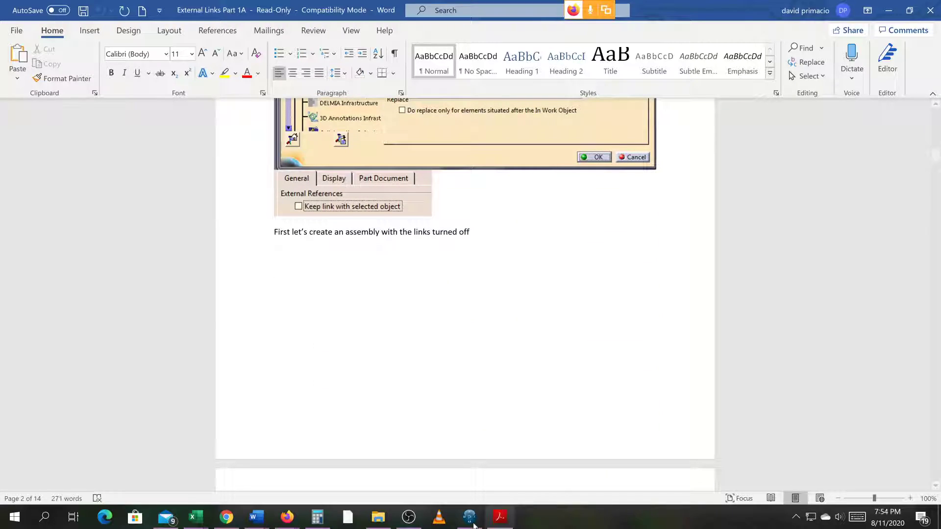
left_click(410, 521)
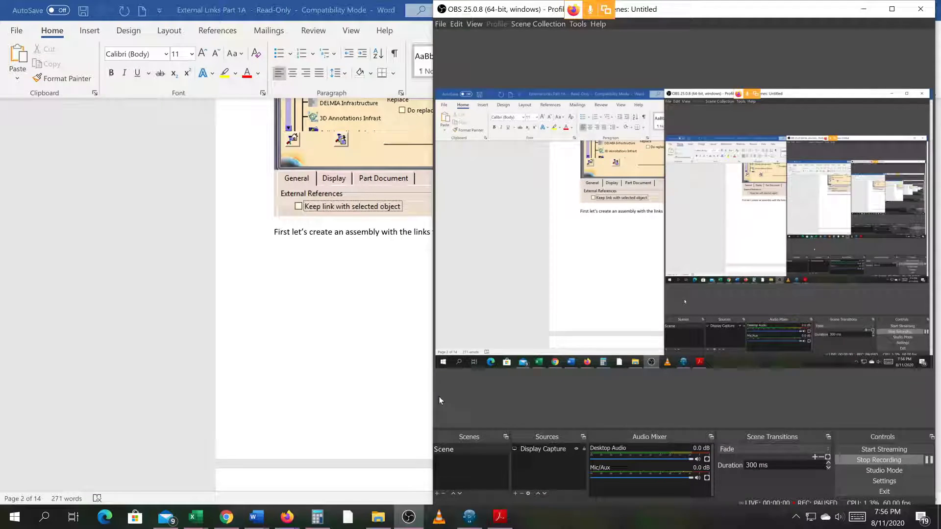
left_click(344, 395)
scroll(343, 343, "up", 3)
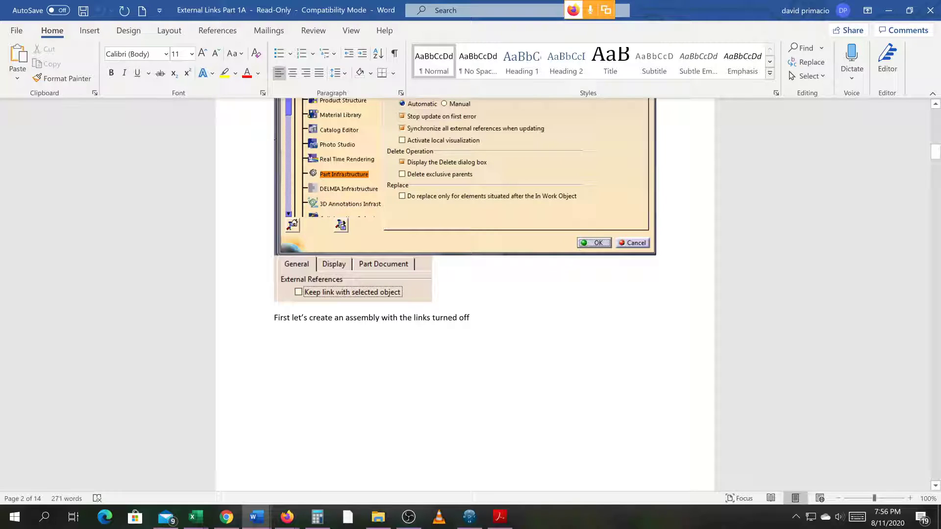
Step: Read down to page 6's Intersect 3D elements instruction, then return to the CATIA window
scroll(479, 367, "down", 10)
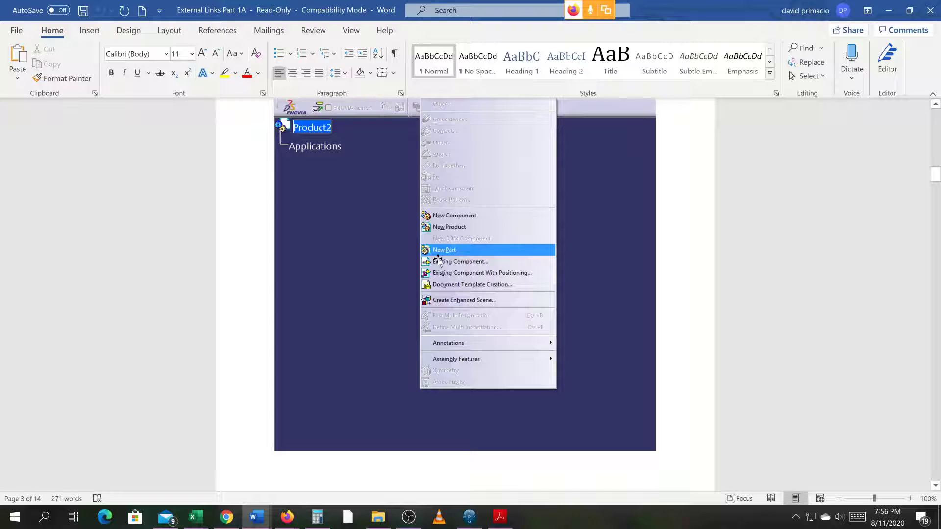
scroll(438, 261, "down", 8)
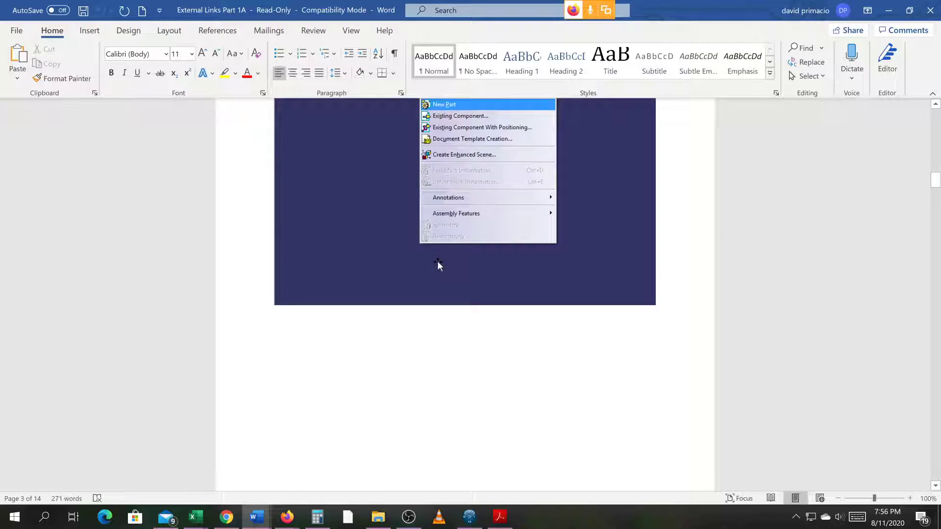
scroll(438, 261, "down", 9)
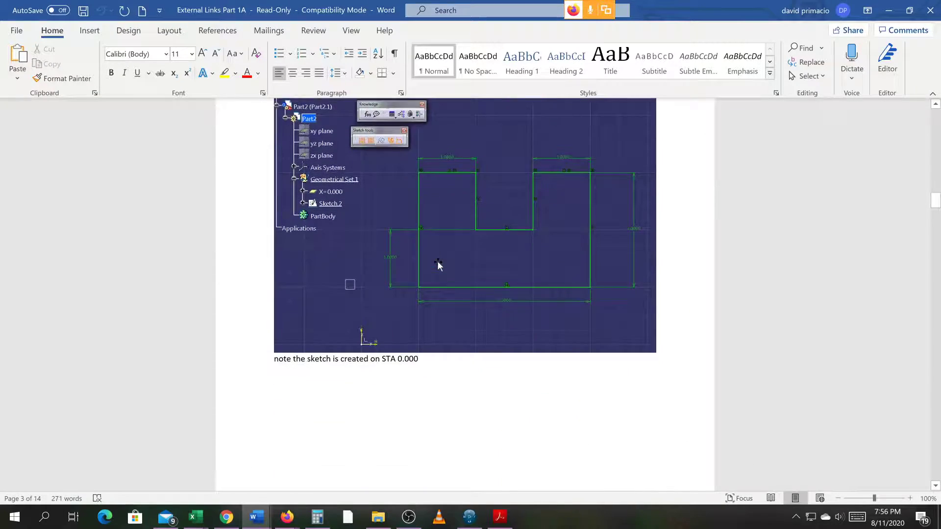
scroll(475, 316, "down", 10)
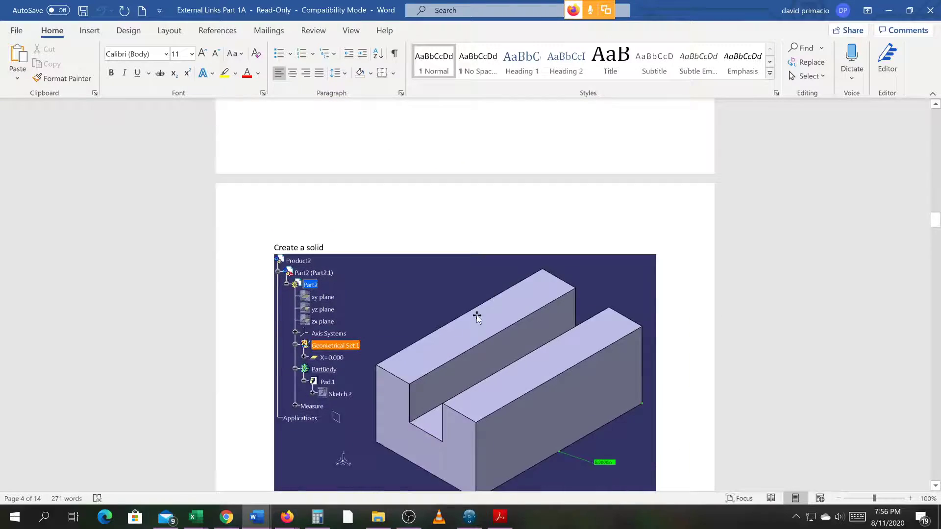
scroll(475, 315, "down", 10)
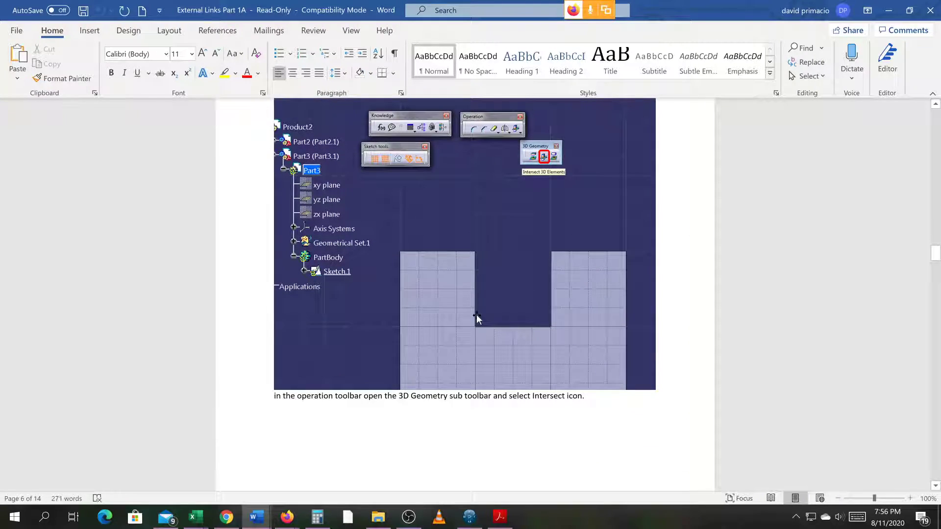
scroll(477, 317, "up", 3)
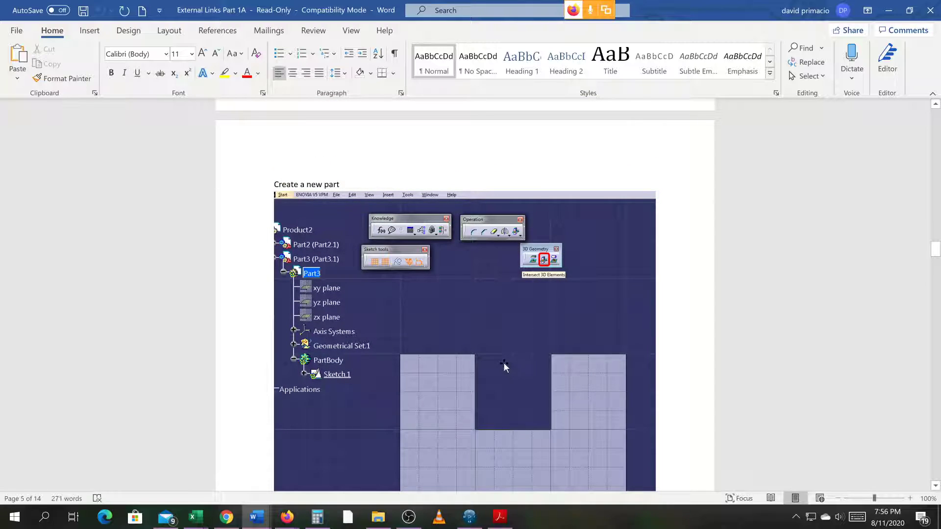
scroll(581, 367, "down", 3)
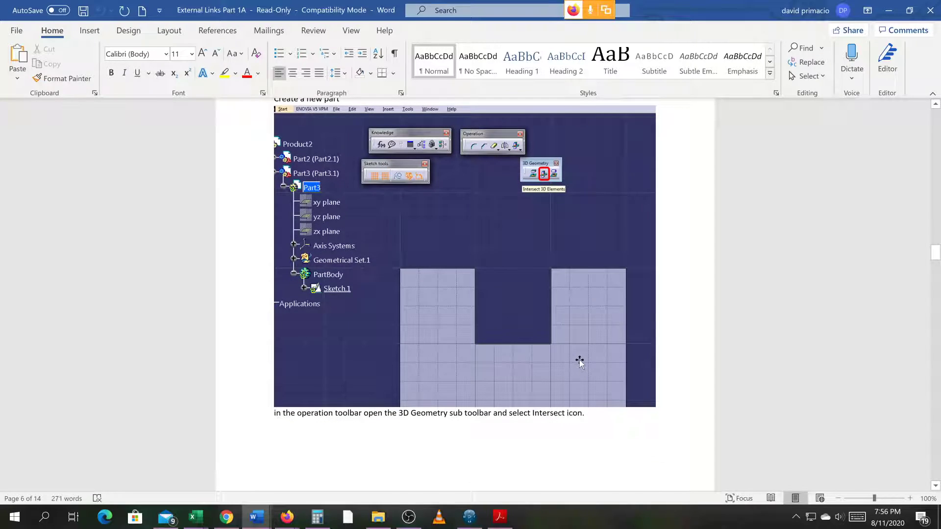
scroll(580, 363, "up", 10)
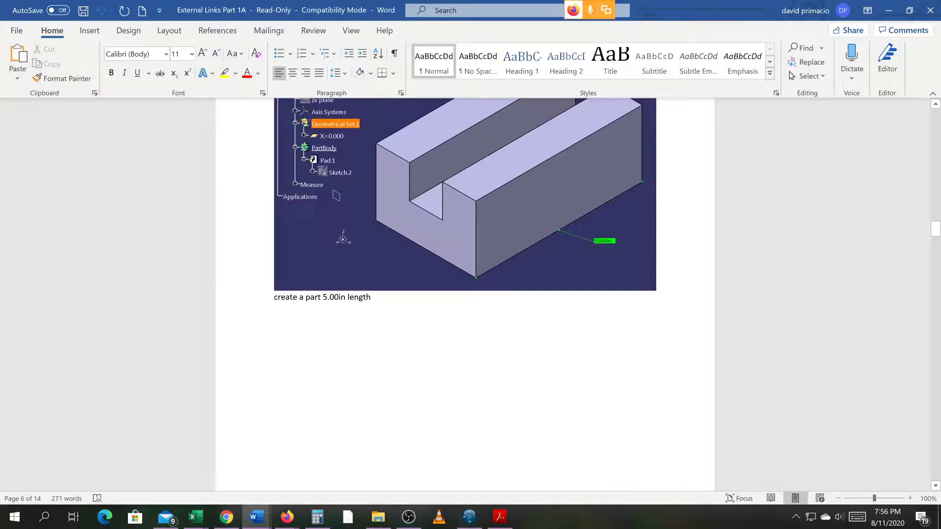
scroll(580, 362, "up", 4)
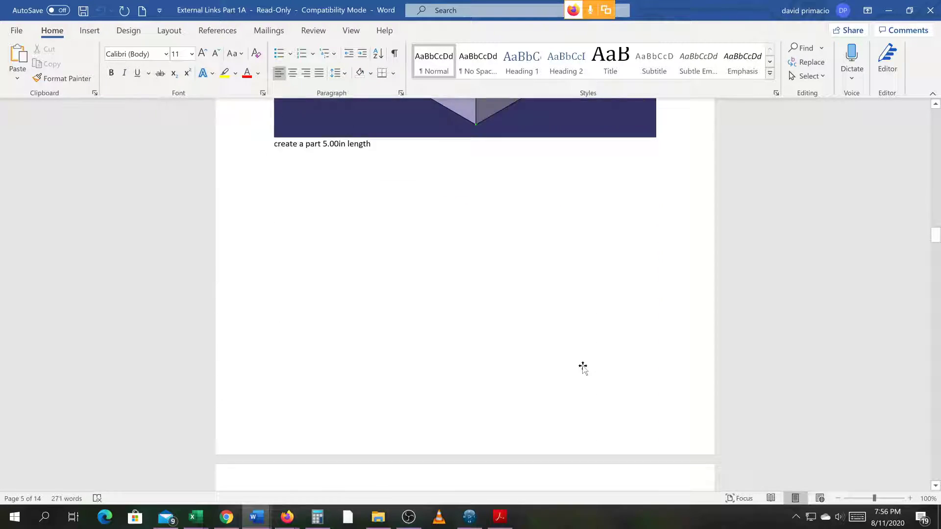
scroll(583, 366, "down", 10)
scroll(466, 279, "up", 2)
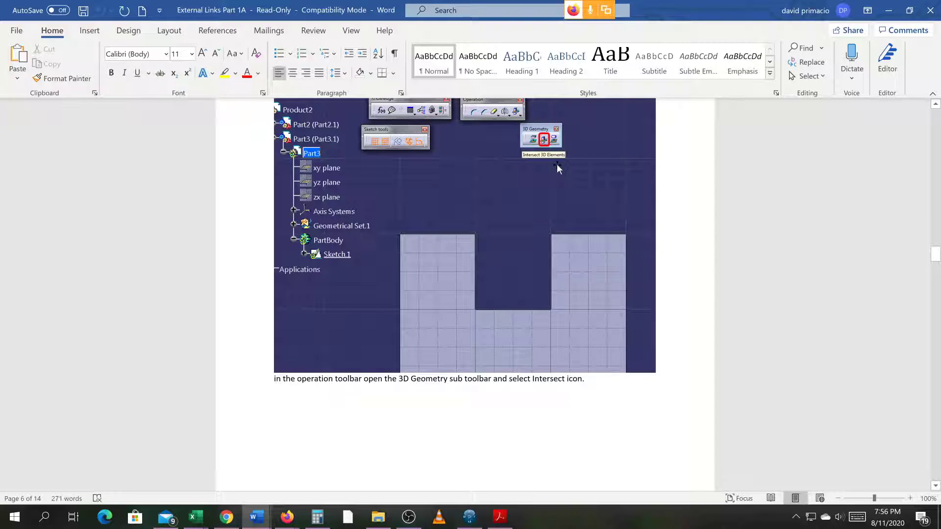
scroll(543, 251, "up", 1)
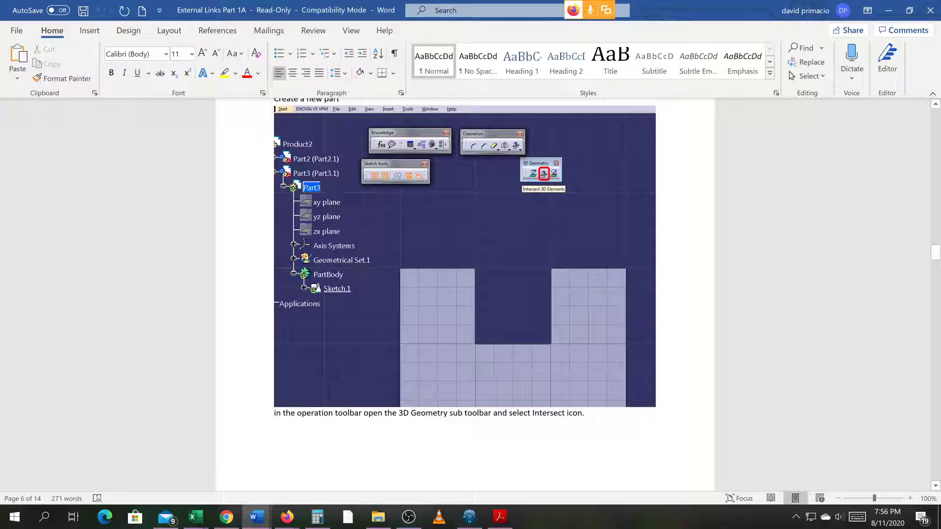
left_click(469, 516)
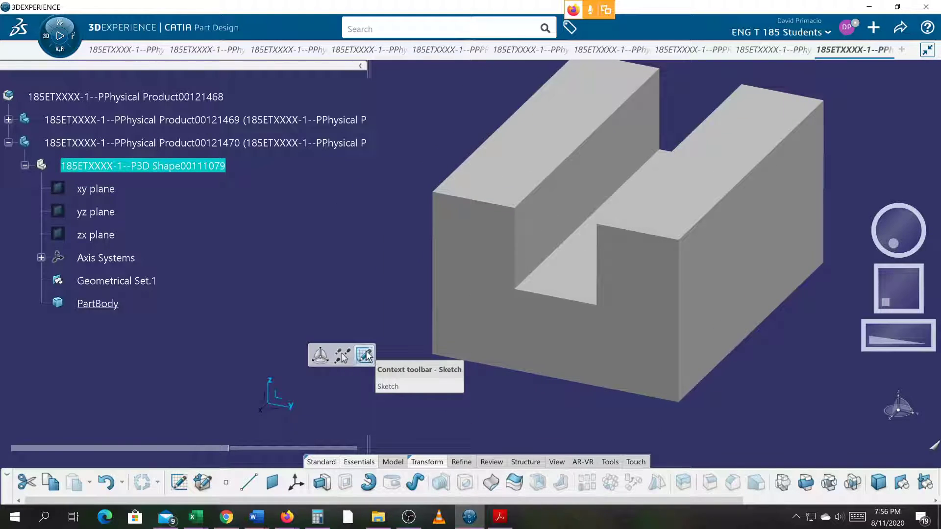
Step: Create Sketch.1 in the new part and show the Project 3D Elements options
left_click(366, 353)
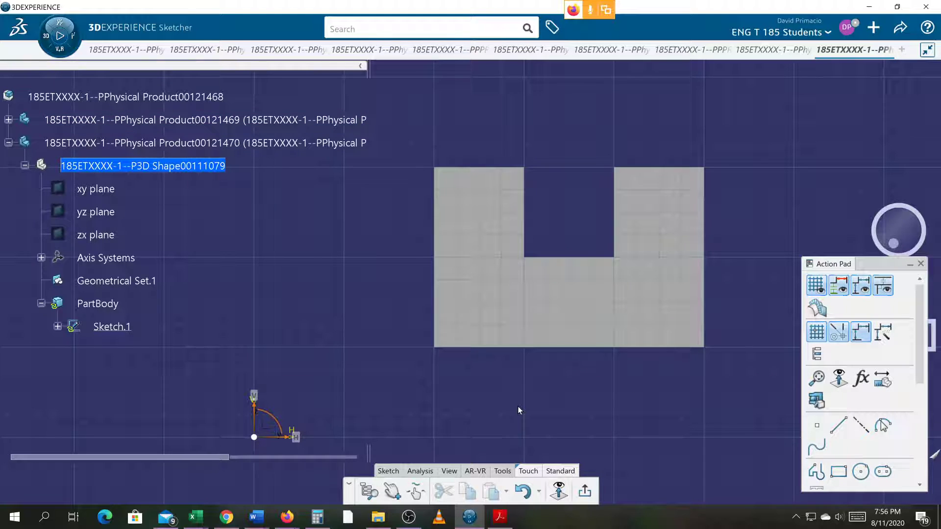
middle_click_drag(527, 401, 501, 408)
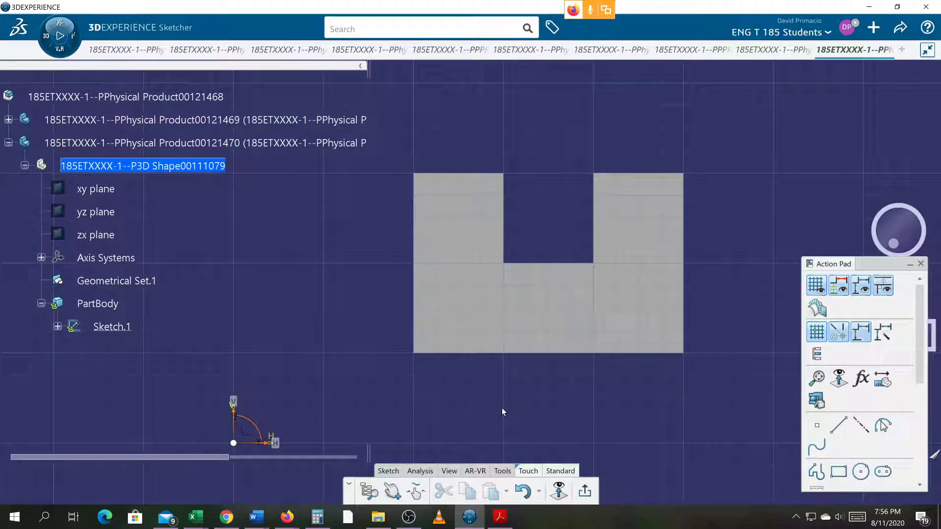
left_click(392, 473)
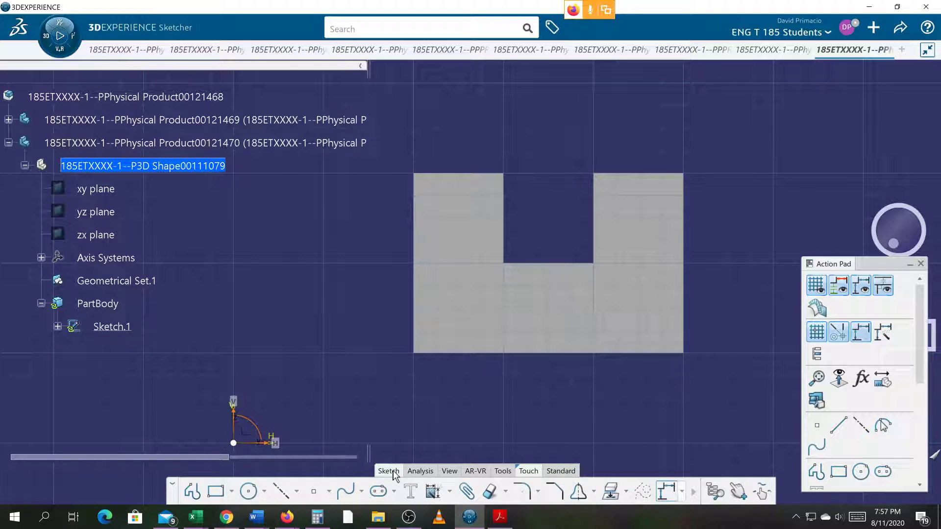
left_click(626, 493)
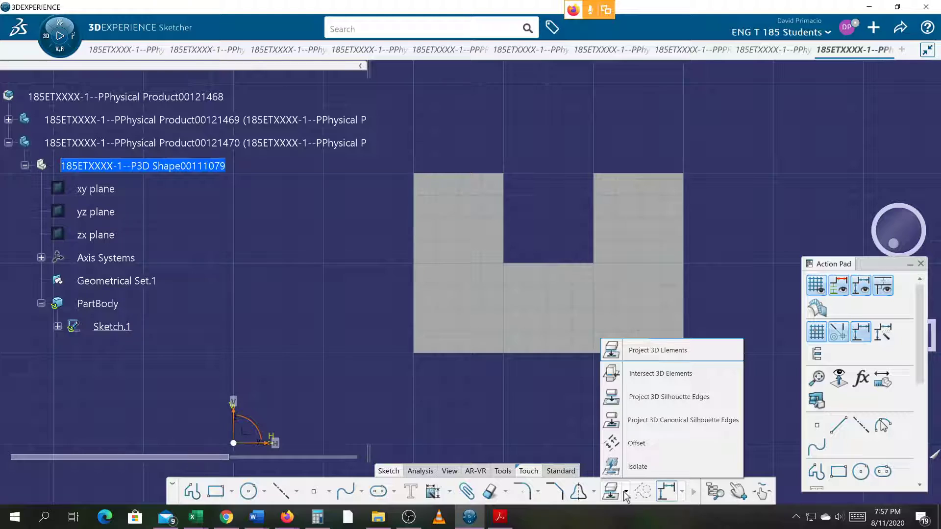
Step: Intersect the two top edges, both notch sides and the notch bottom into Sketch.1
left_click(671, 374)
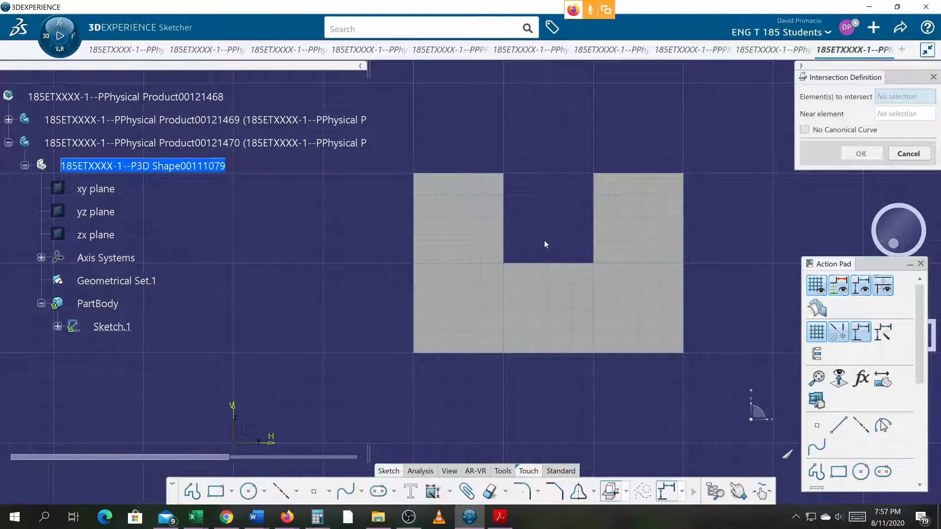
left_click(476, 174)
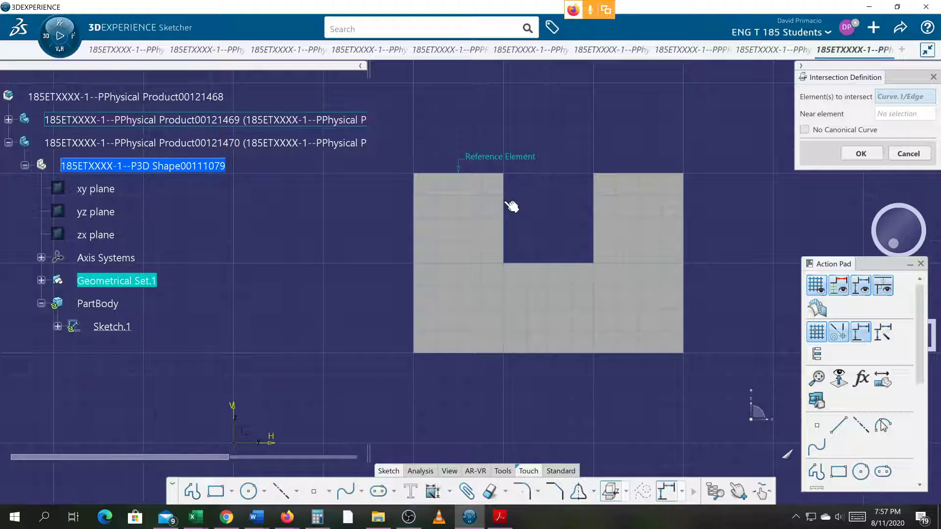
left_click(507, 204)
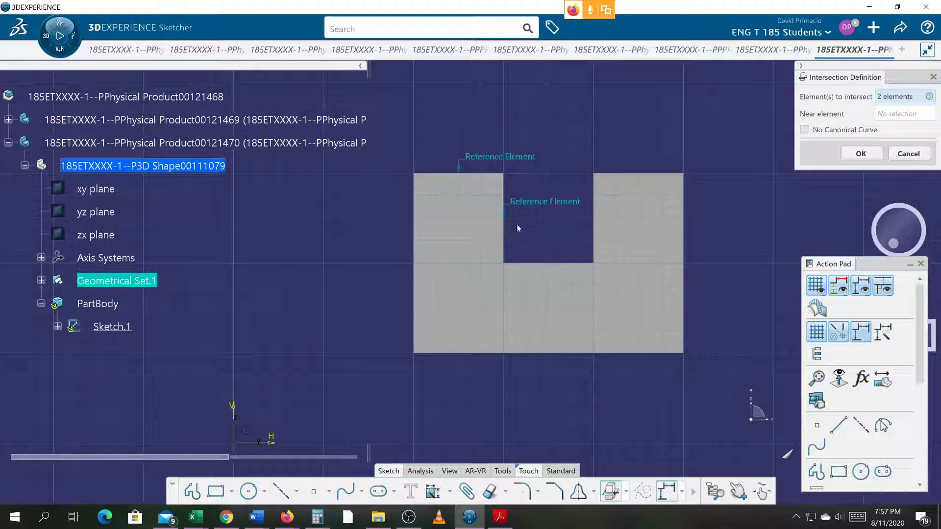
left_click(548, 265)
left_click(637, 175)
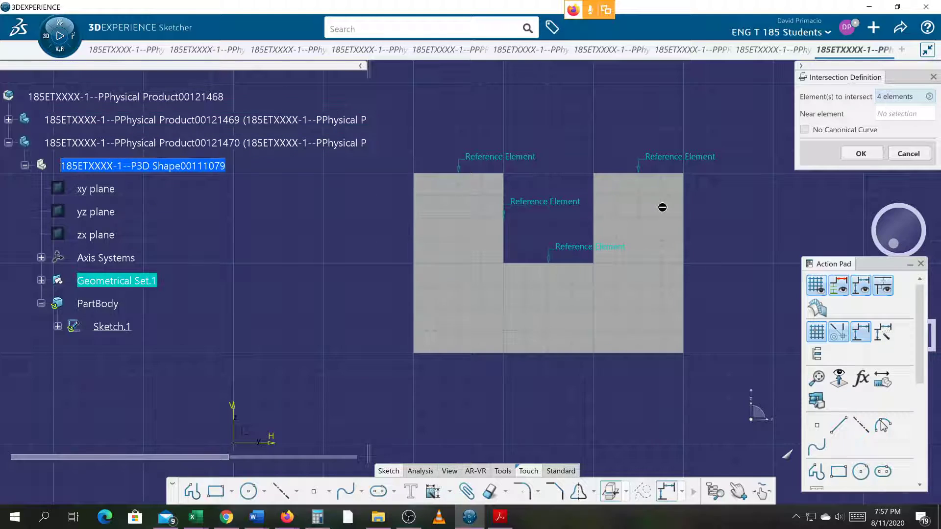
left_click(596, 211)
left_click_drag(884, 64, 805, 78)
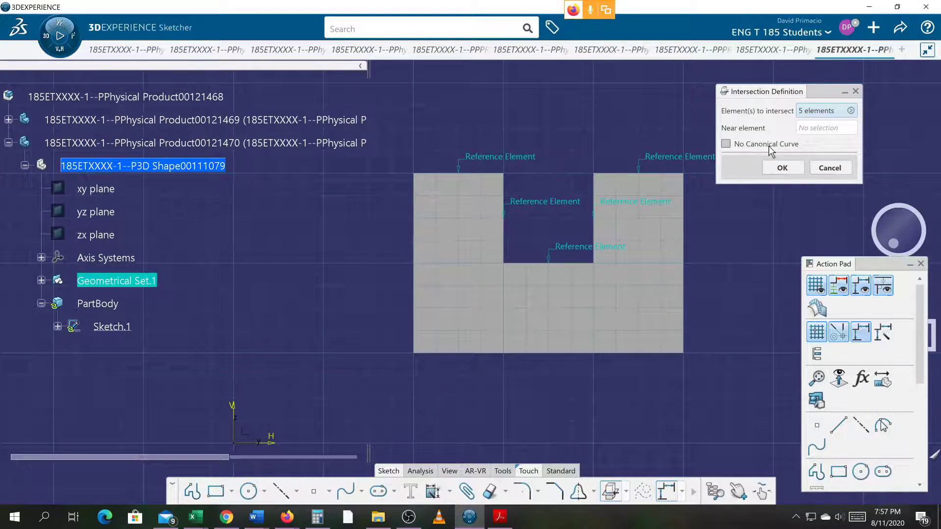
left_click(782, 168)
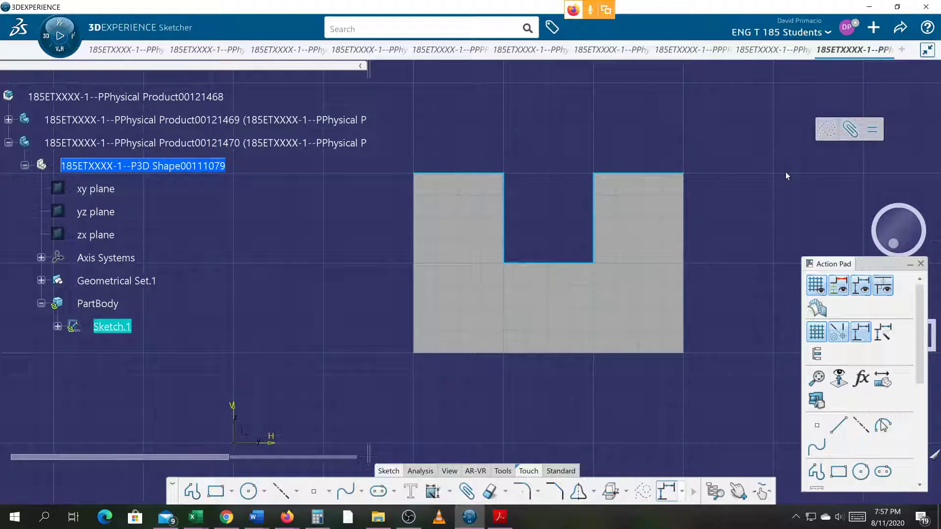
Step: Draw a three-line profile up, across and down between the outline's top corners
left_click(302, 312)
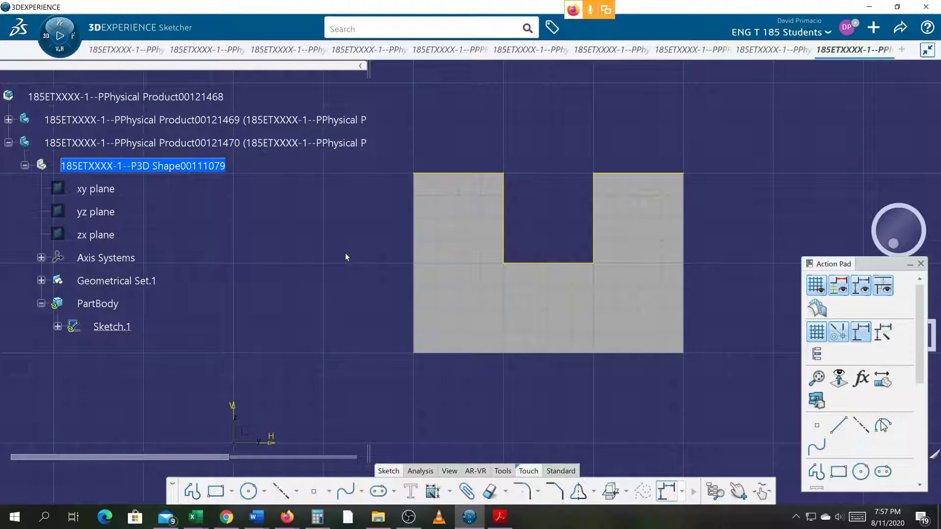
middle_click_drag(345, 253, 345, 315)
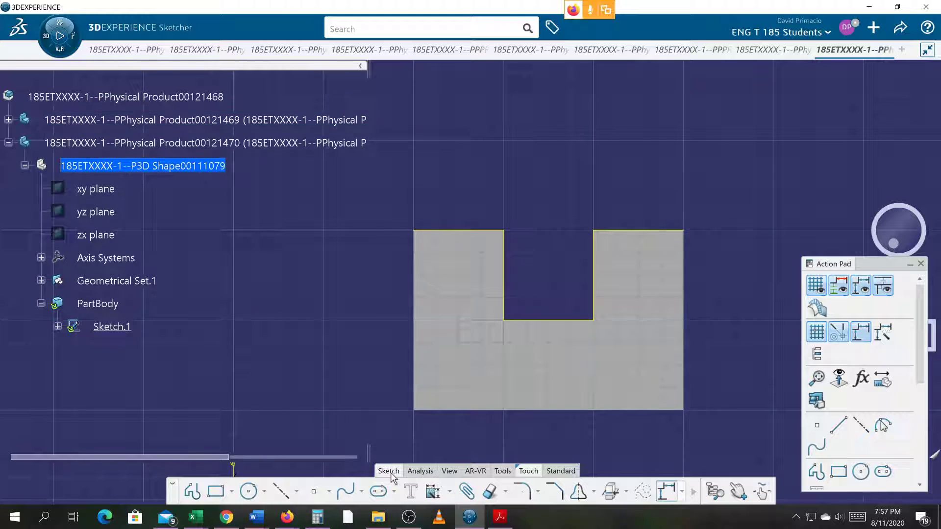
left_click(205, 488)
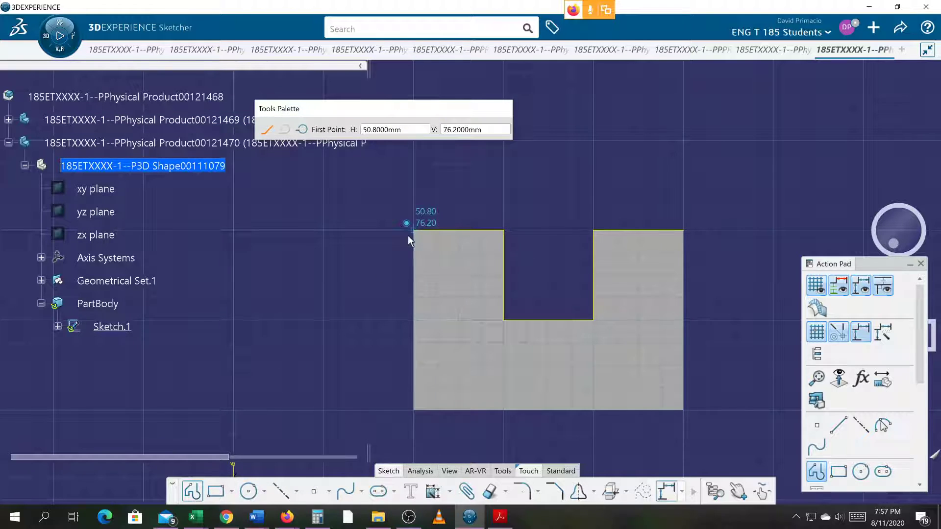
middle_click_drag(374, 245, 402, 345)
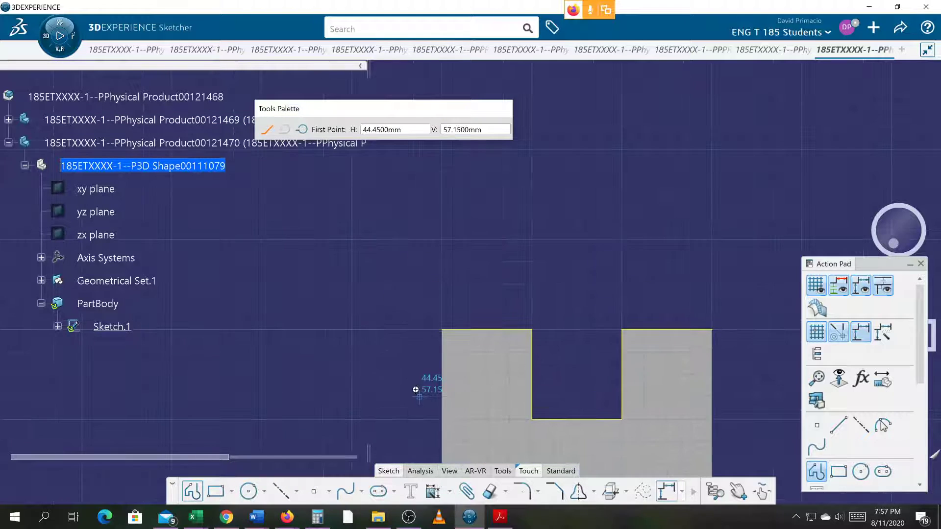
left_click(441, 330)
left_click(442, 239)
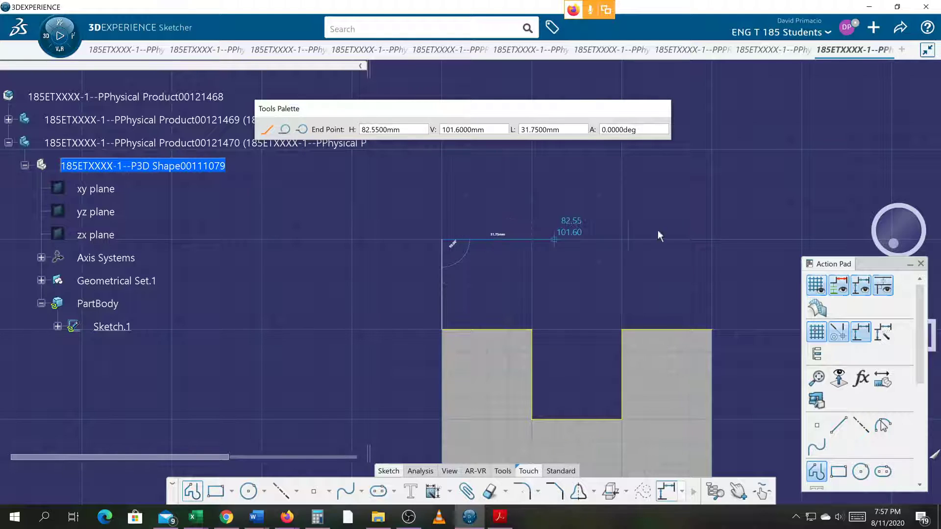
left_click(712, 240)
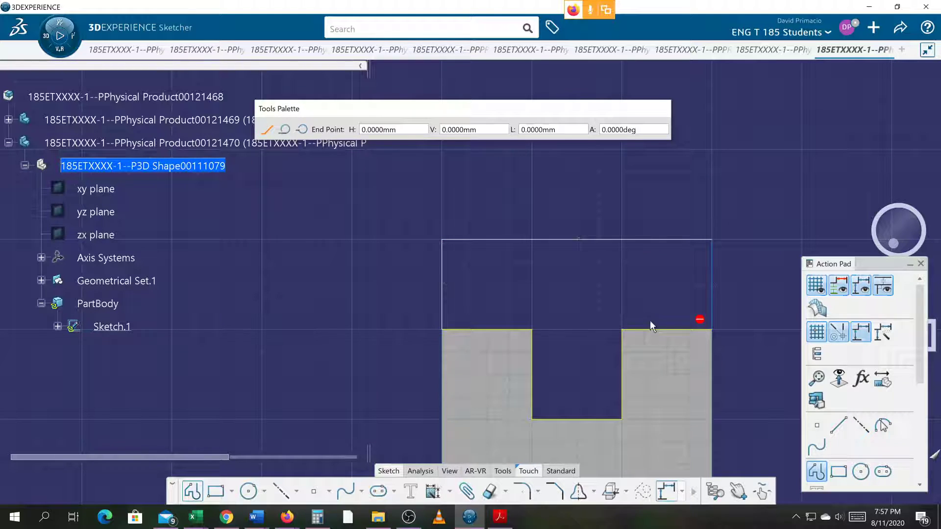
left_click(710, 329)
key("Escape")
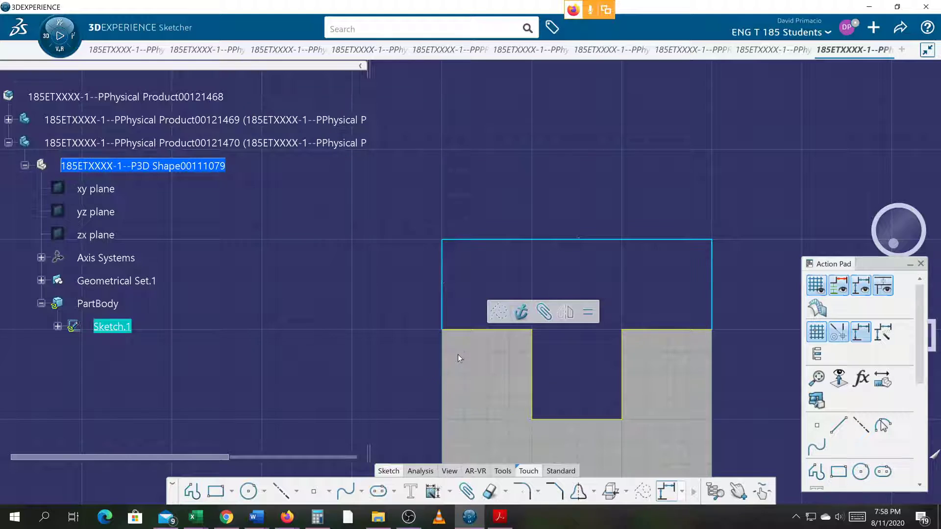
Step: Auto-constrain the whole sketch so the profile is fixed at 25.4 mm height
middle_click_drag(350, 291, 342, 274)
scroll(342, 275, "down", 2)
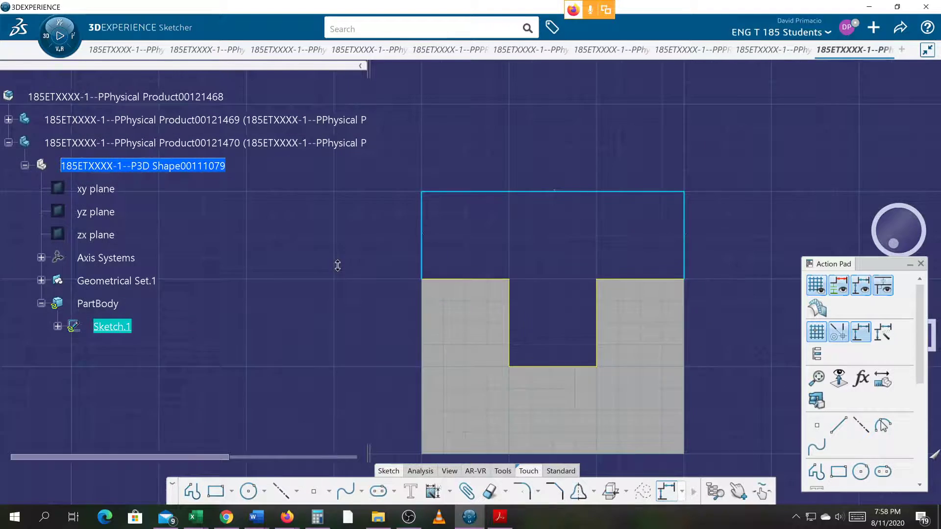
left_click_drag(369, 188, 725, 326)
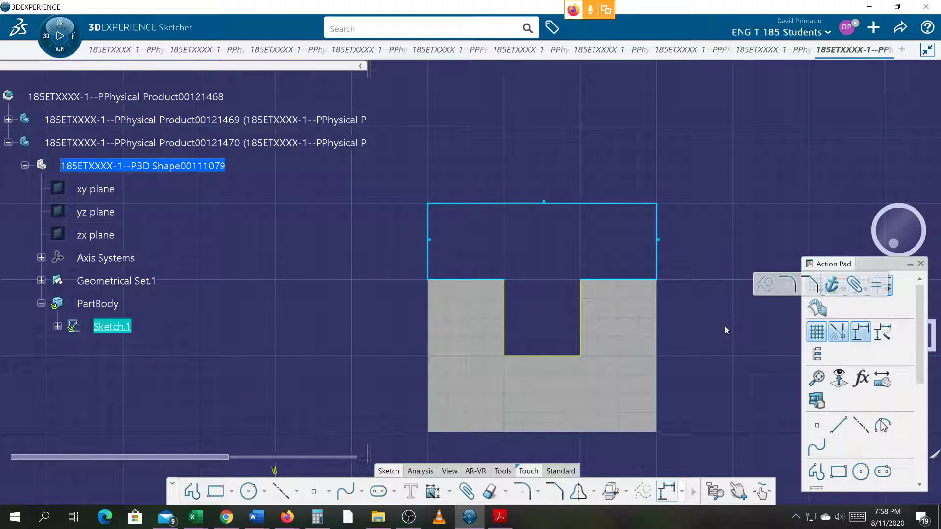
left_click(435, 495)
left_click(211, 233)
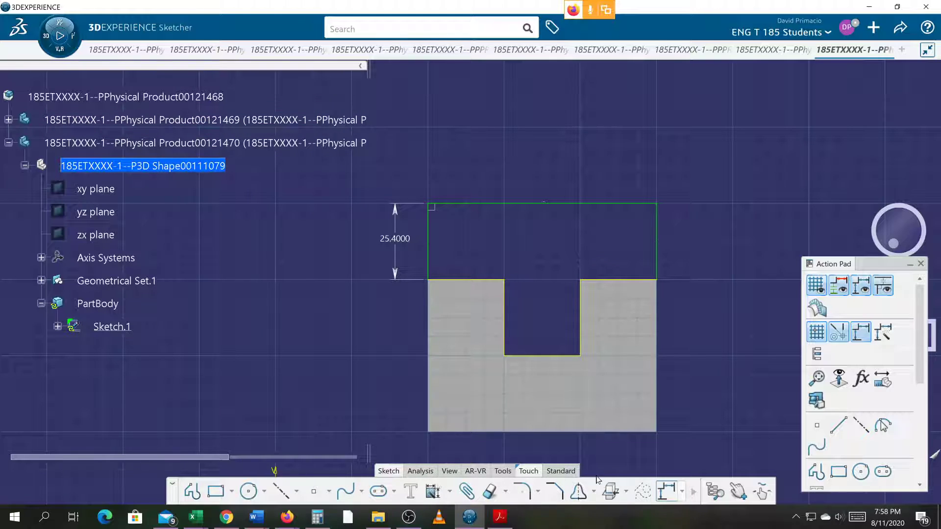
left_click(558, 471)
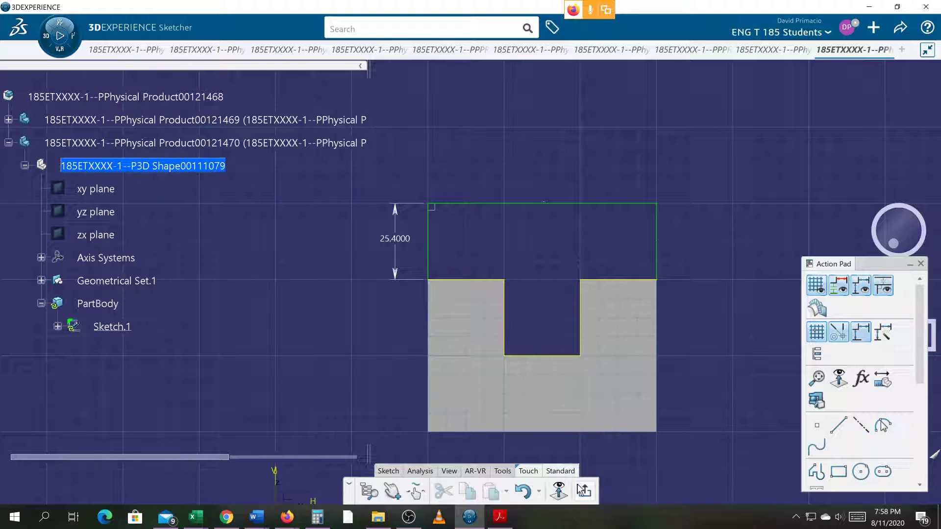
Step: Exit the sketch and pad it 100 mm in the reversed direction as Pad.1
left_click(559, 490)
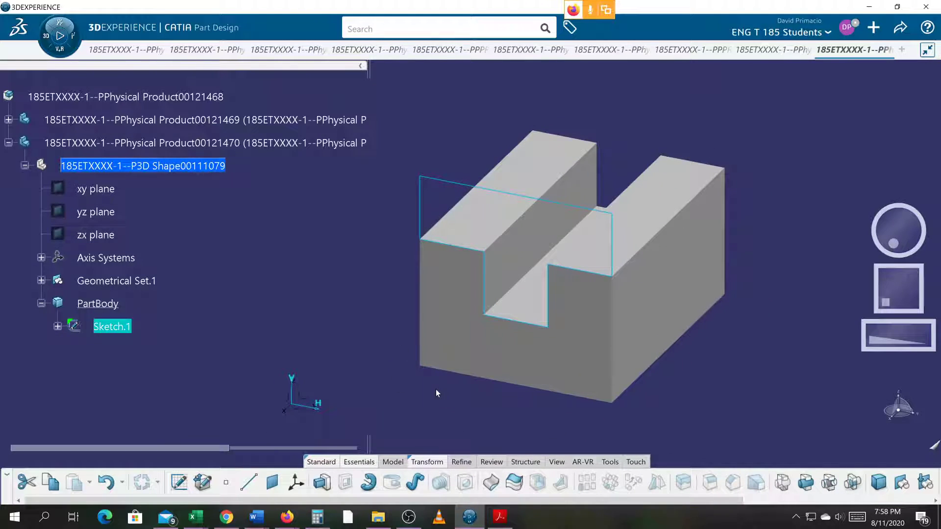
left_click(322, 483)
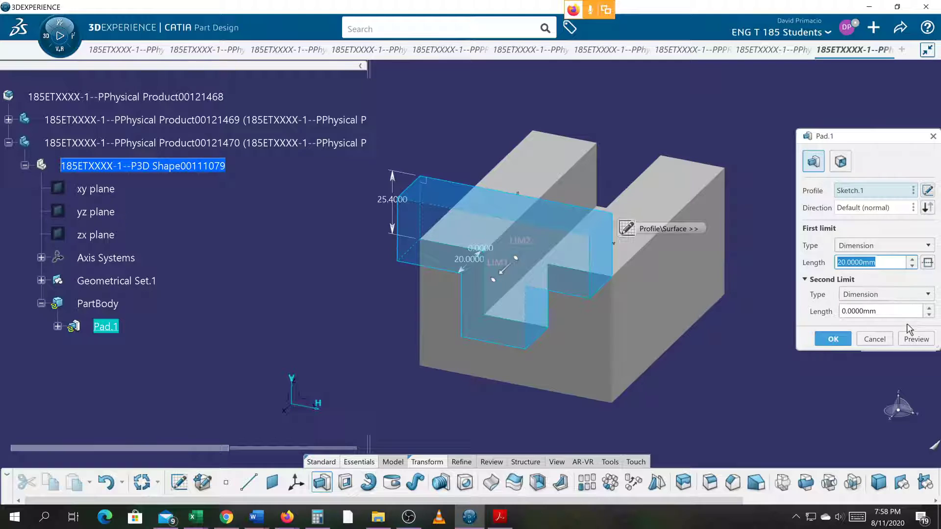
left_click(927, 208)
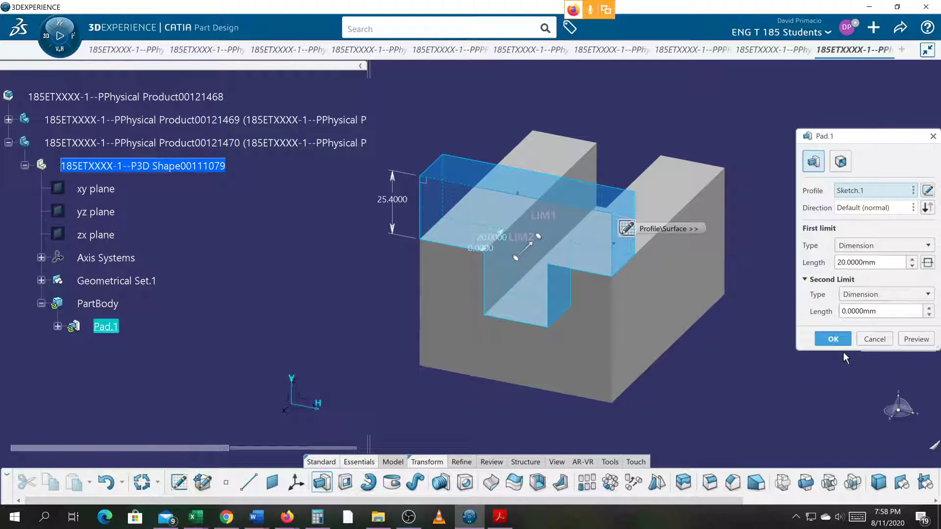
left_click(877, 262)
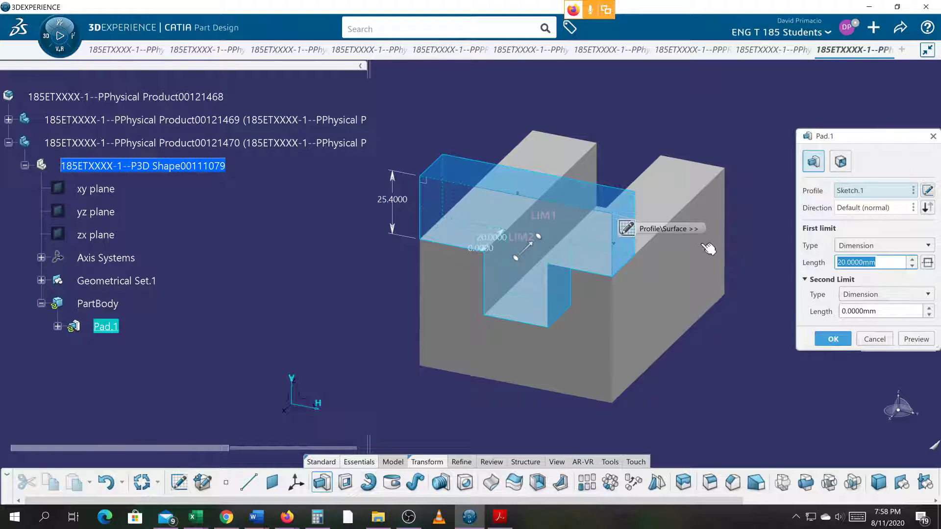
type("100")
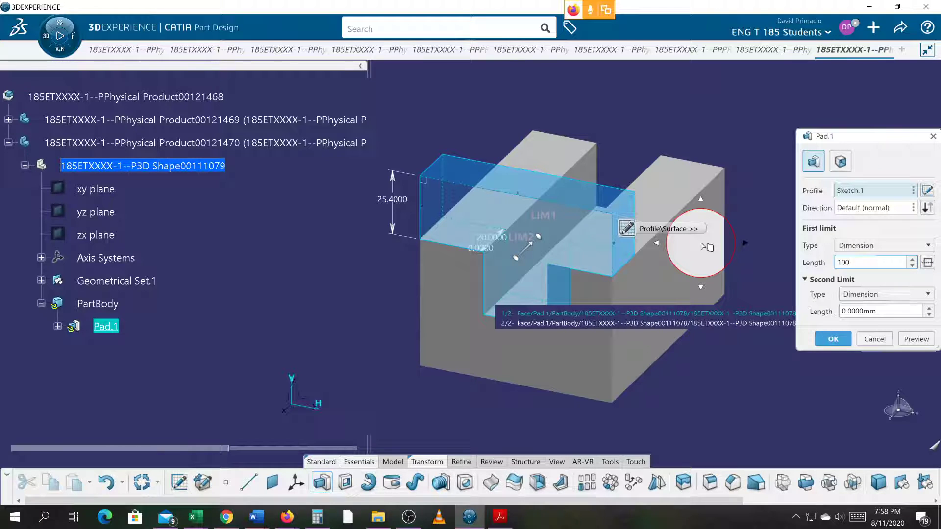
left_click(929, 340)
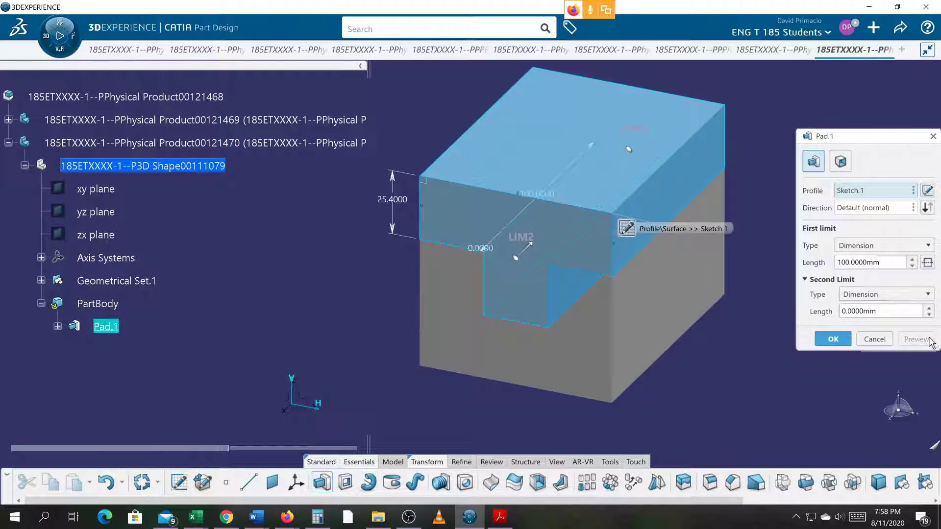
middle_click_drag(676, 382, 621, 339)
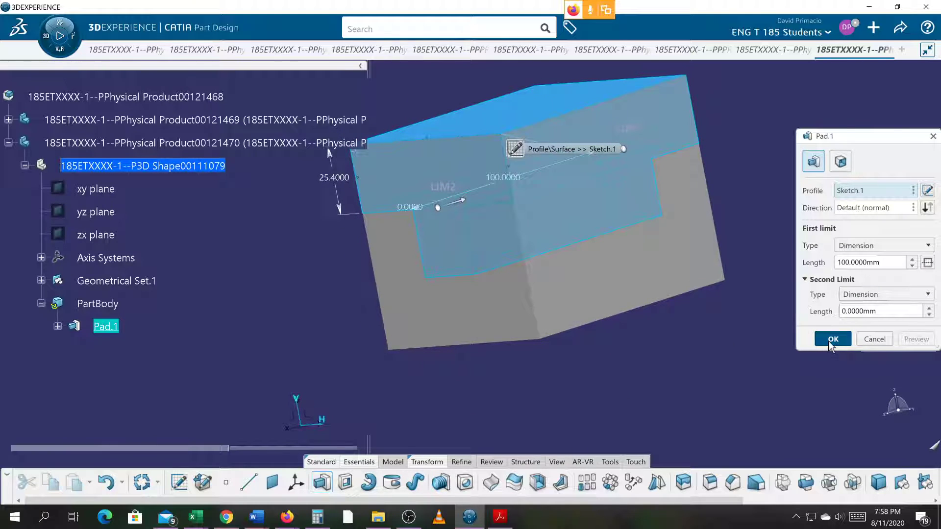
left_click(832, 340)
Step: Display the two-part block in Shading with Edges, orient it, then switch to Word
middle_click_drag(721, 332, 740, 361)
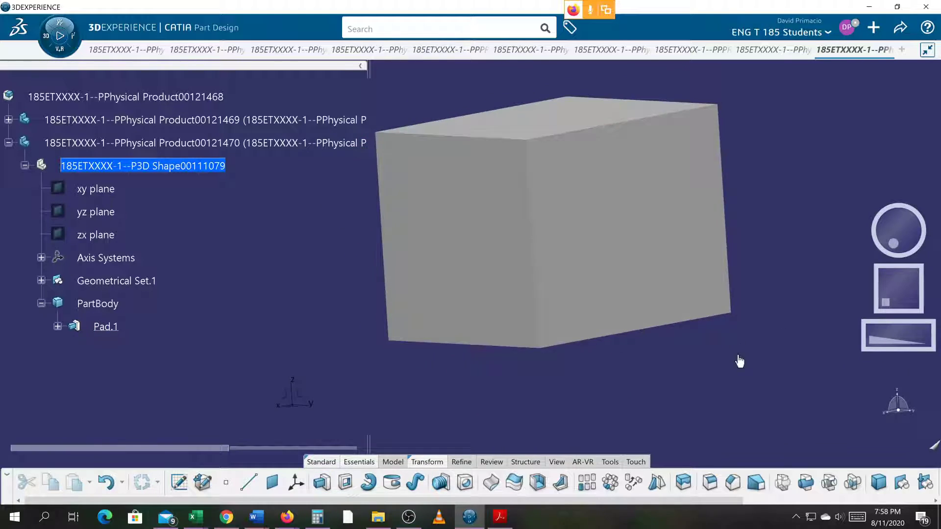
left_click(554, 461)
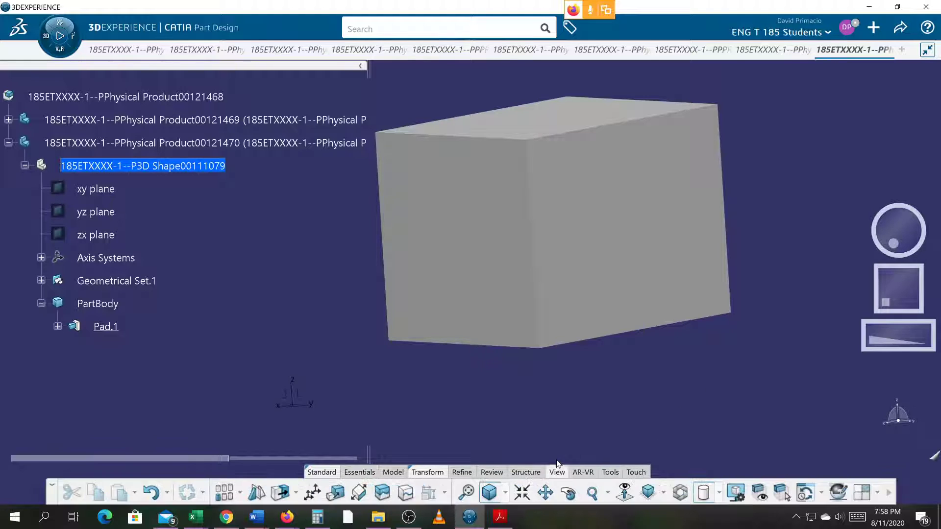
left_click(717, 493)
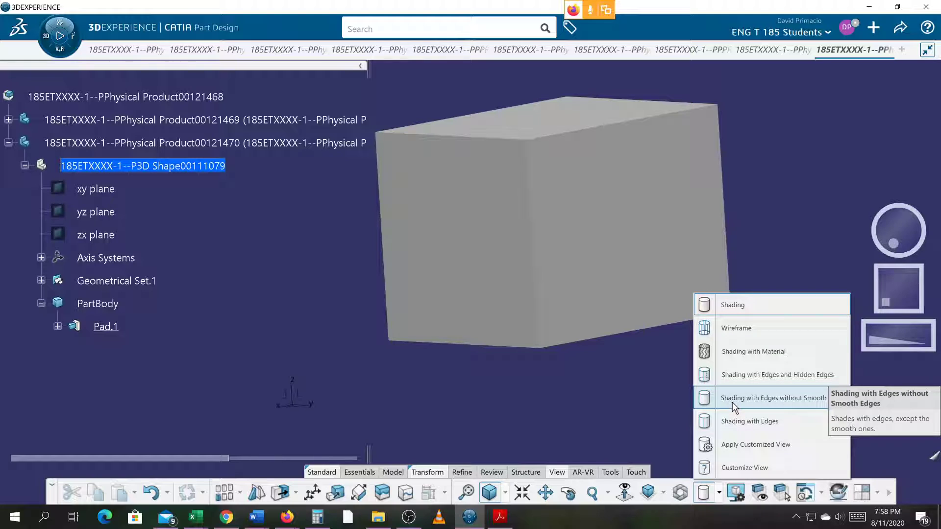
left_click(734, 422)
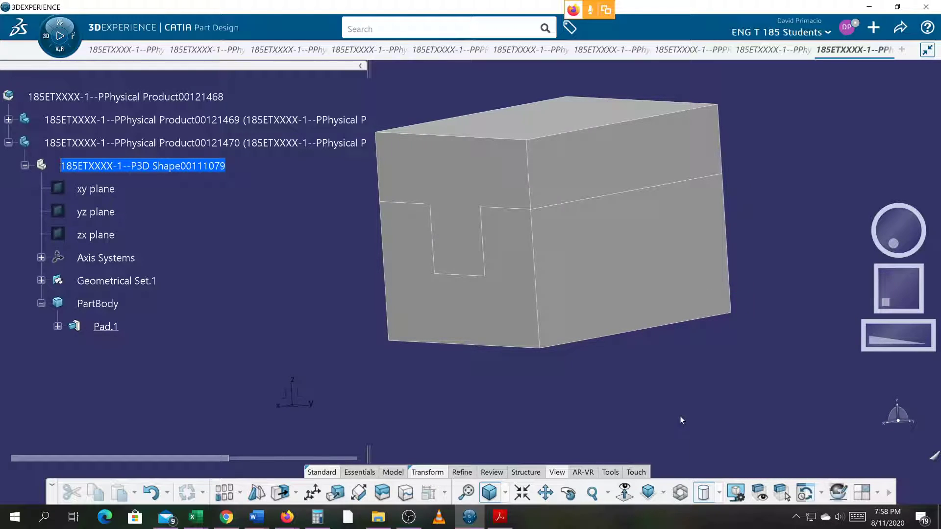
middle_click_drag(596, 348, 539, 402)
middle_click_drag(439, 432, 411, 459)
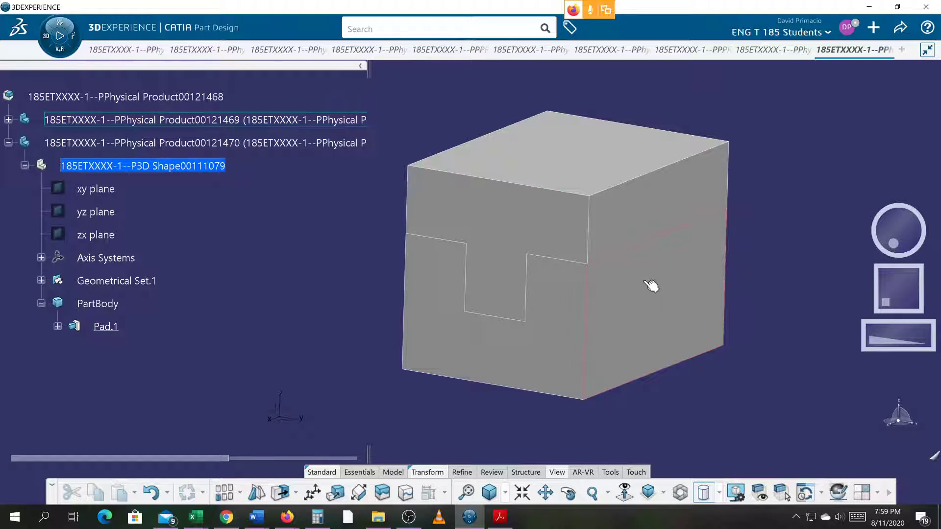
key("alt+Tab")
Step: Read pages 6–9 on sketching and building the top piece
scroll(644, 282, "down", 5)
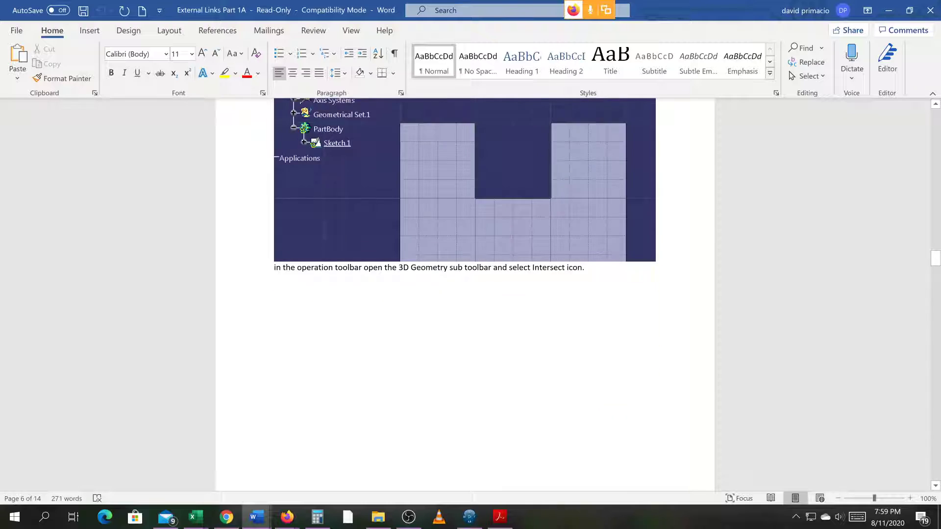
scroll(643, 280, "down", 15)
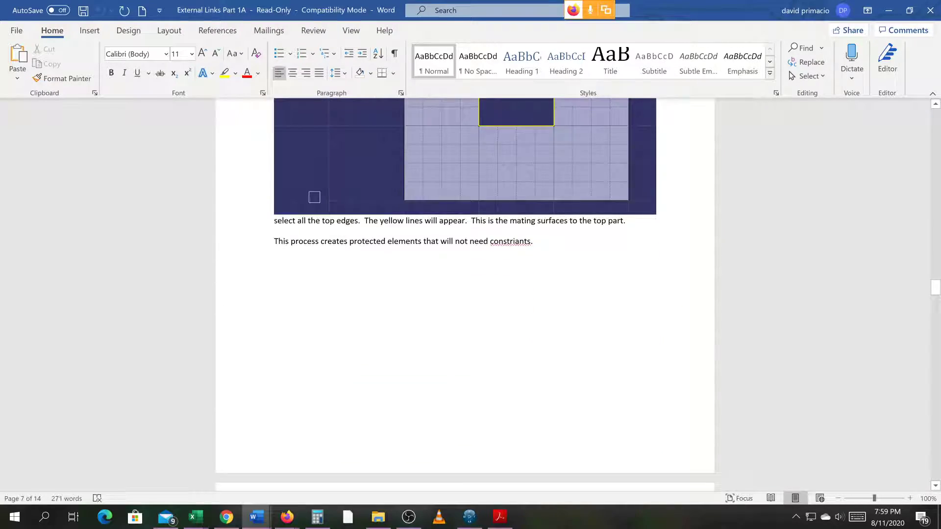
scroll(504, 322, "down", 10)
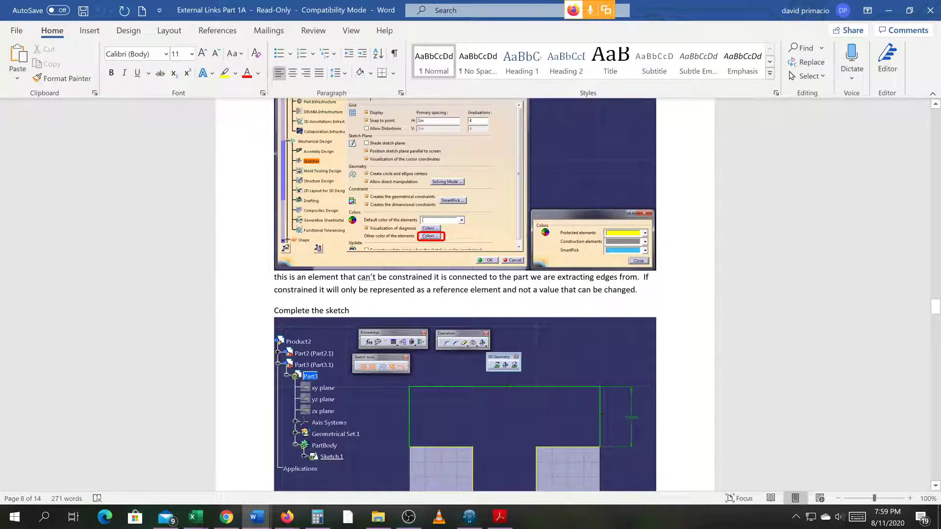
scroll(480, 250, "up", 1)
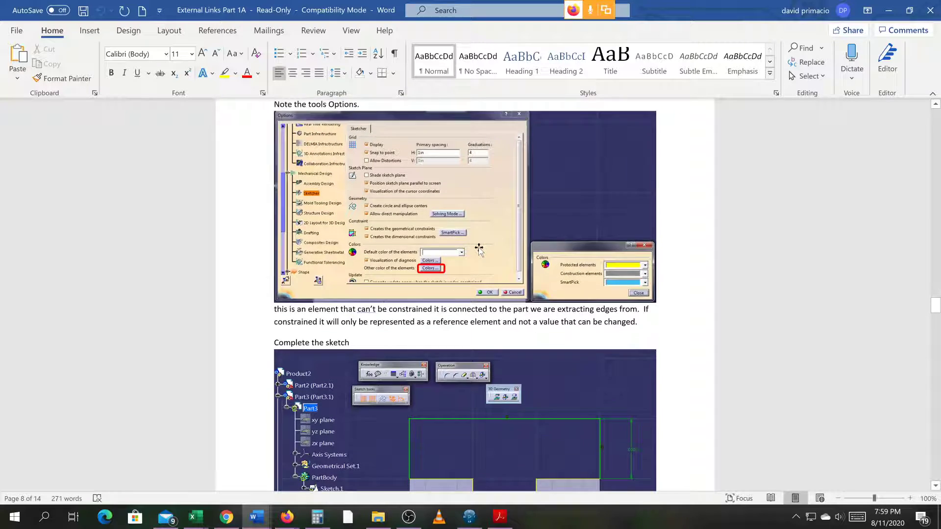
scroll(479, 250, "down", 2)
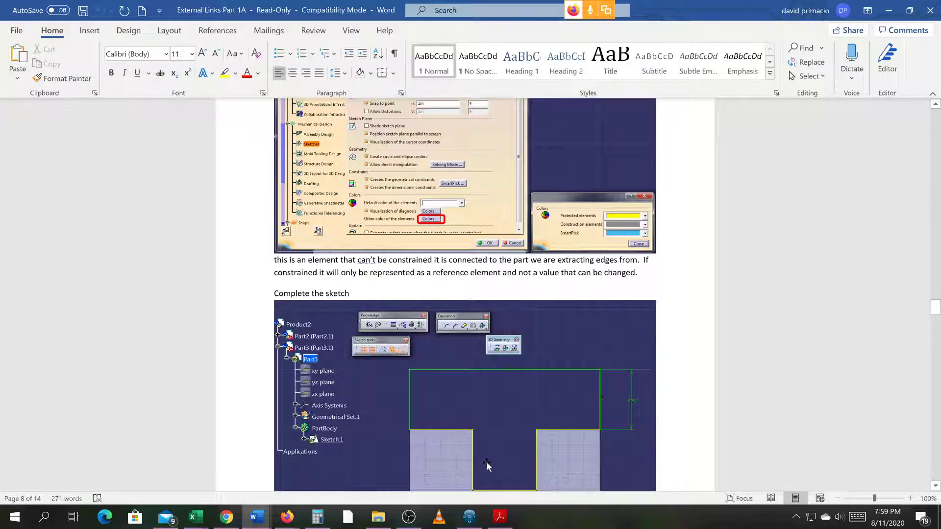
scroll(447, 448, "down", 1)
scroll(448, 448, "down", 10)
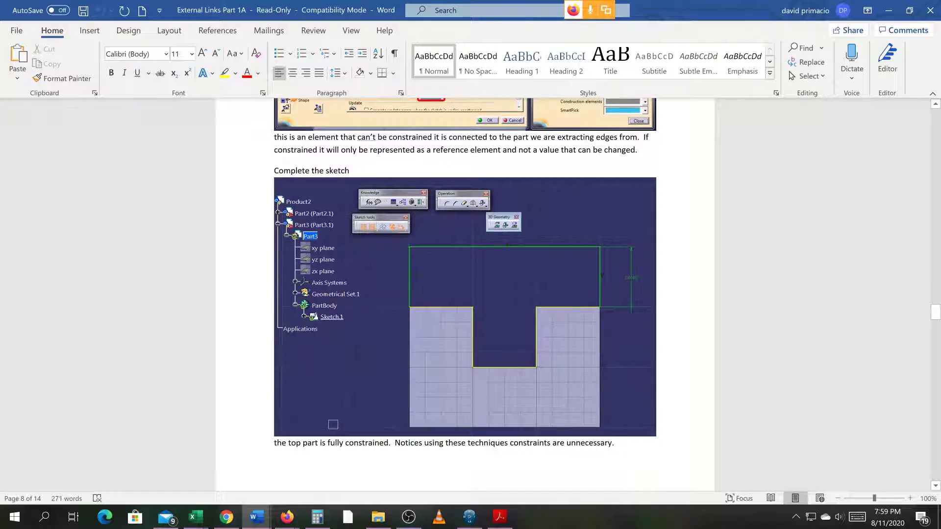
scroll(465, 294, "down", 7)
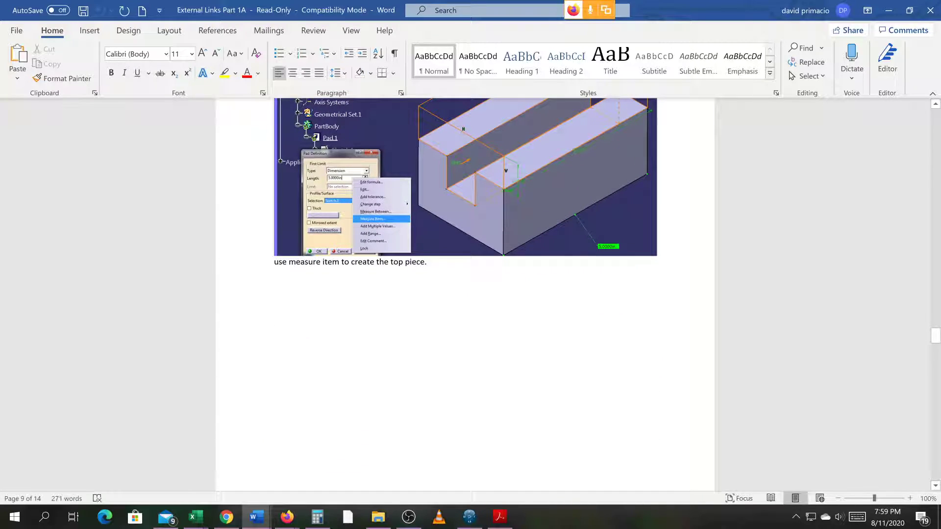
scroll(465, 210, "up", 2)
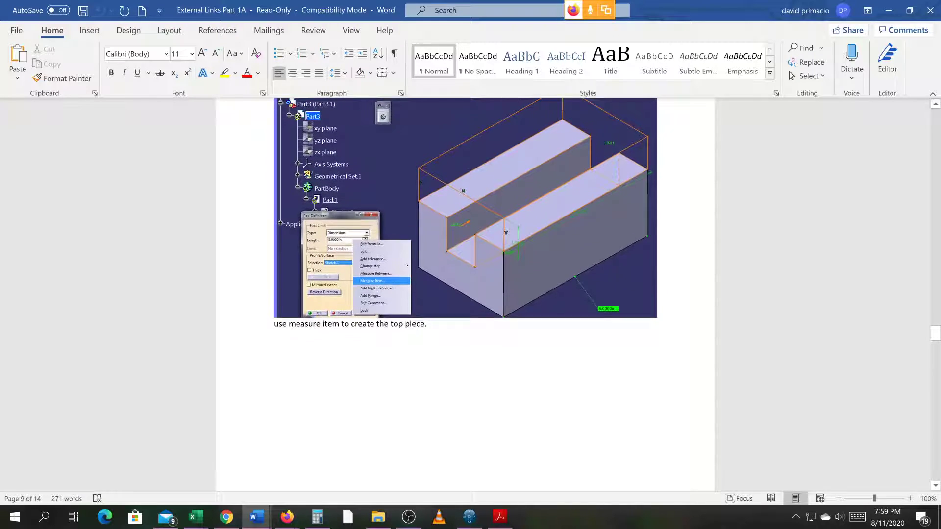
scroll(465, 235, "up", 2)
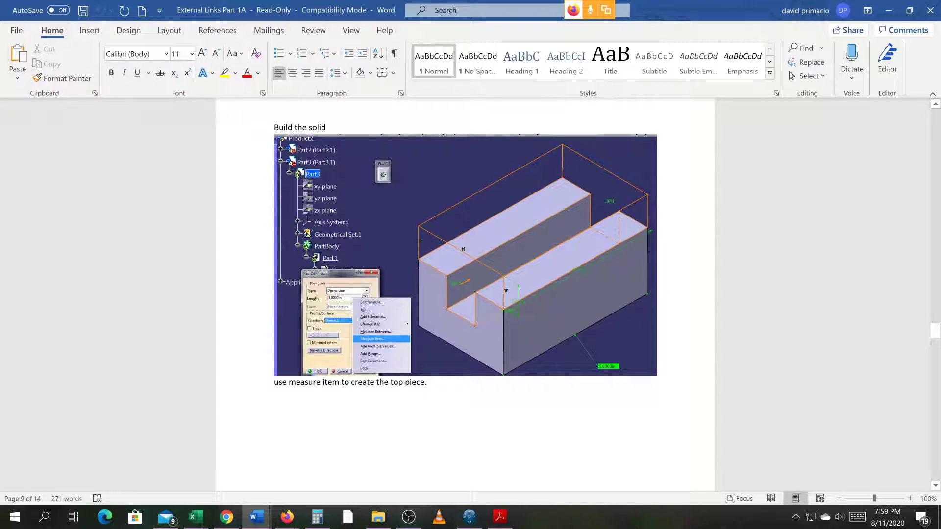
Step: Switch back to CATIA and pan the capped two-part block into view
key("alt+Tab")
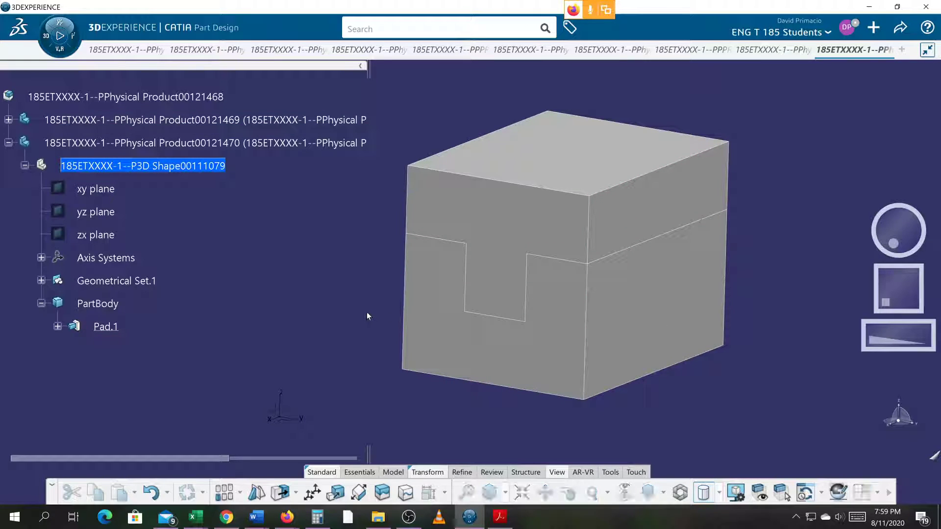
middle_click_drag(367, 275, 345, 288)
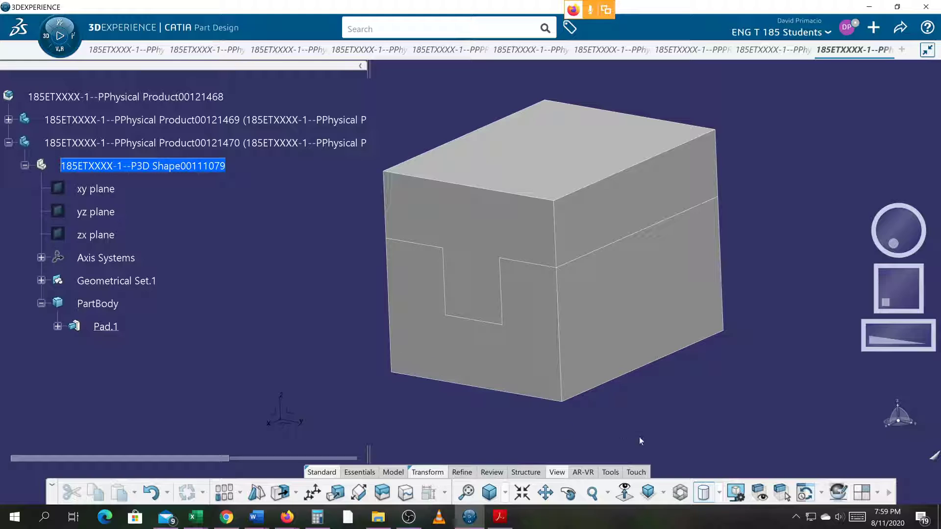
middle_click_drag(687, 380, 640, 407)
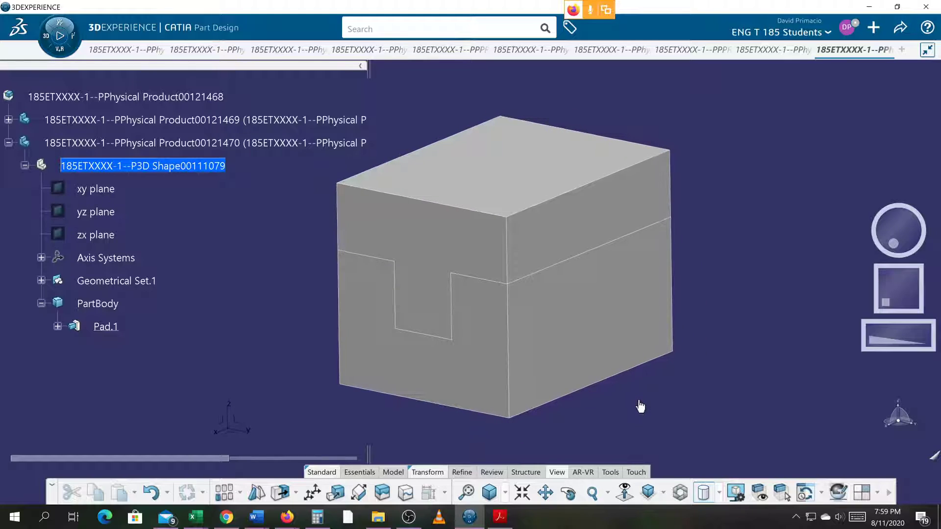
left_click(846, 27)
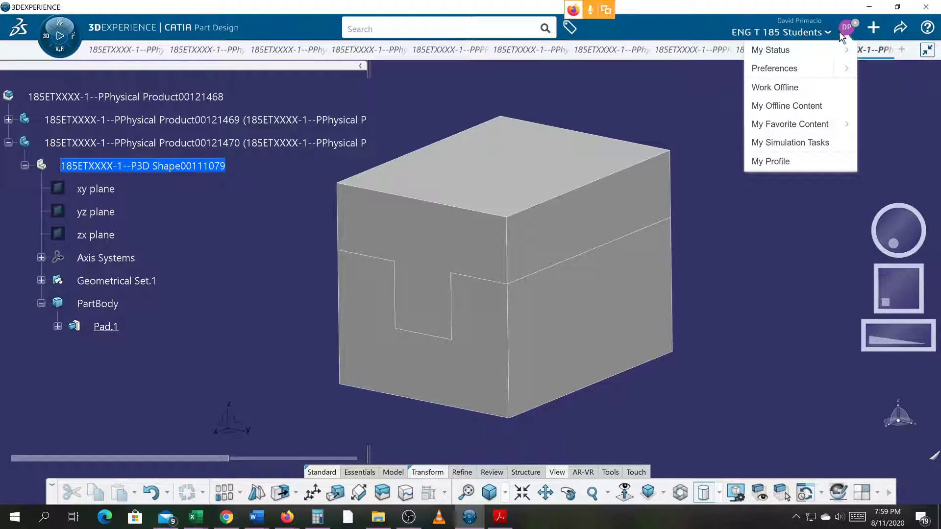
left_click(846, 69)
left_click(829, 70)
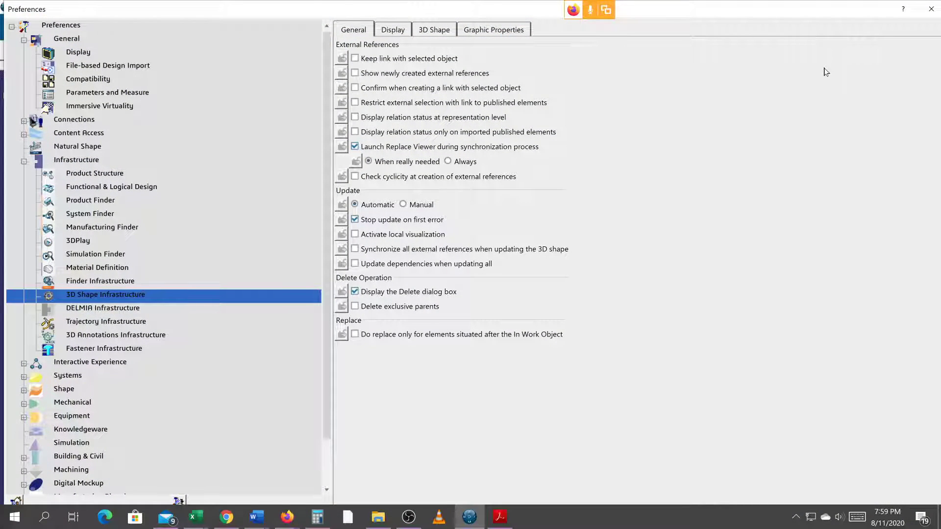
left_click(73, 403)
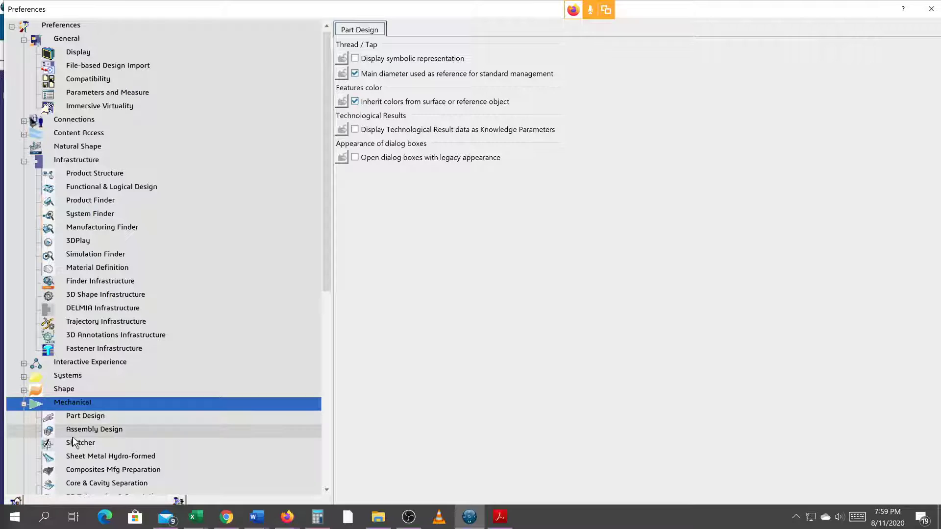
left_click(120, 445)
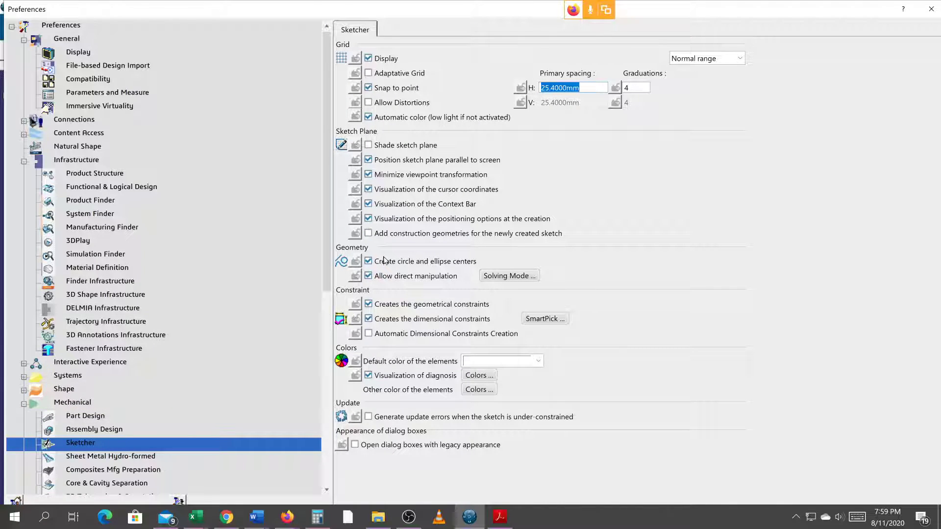
left_click(471, 390)
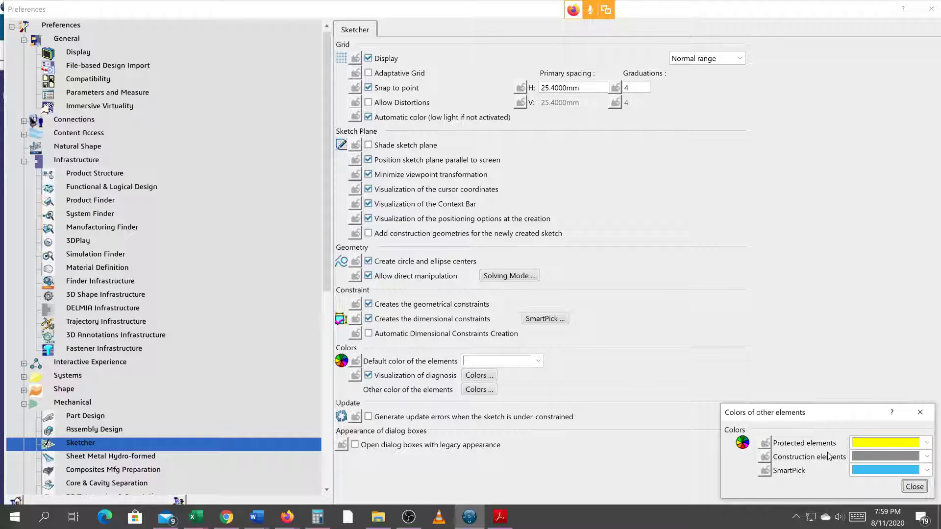
left_click(914, 488)
Step: Close the preferences and change the bottom block's Pad.1 length from 100 mm to 200 mm
left_click(931, 8)
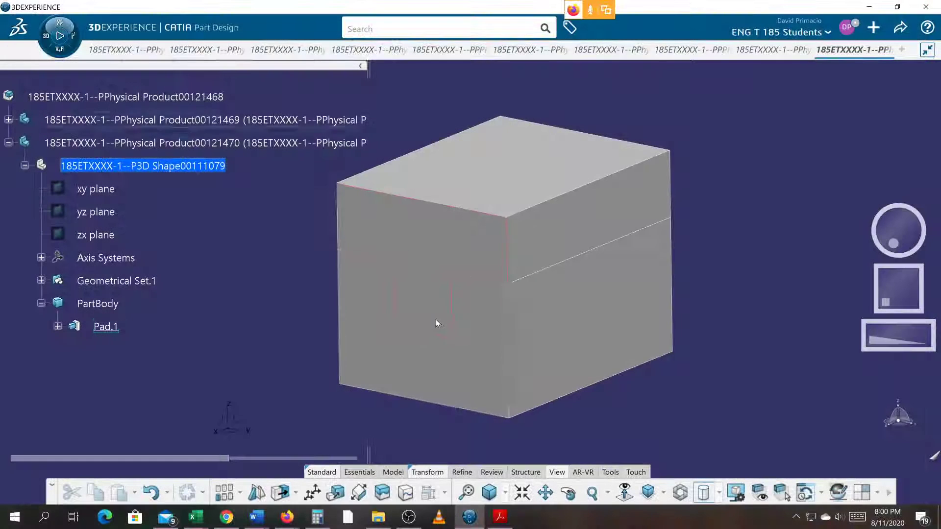
middle_click_drag(216, 326, 314, 296)
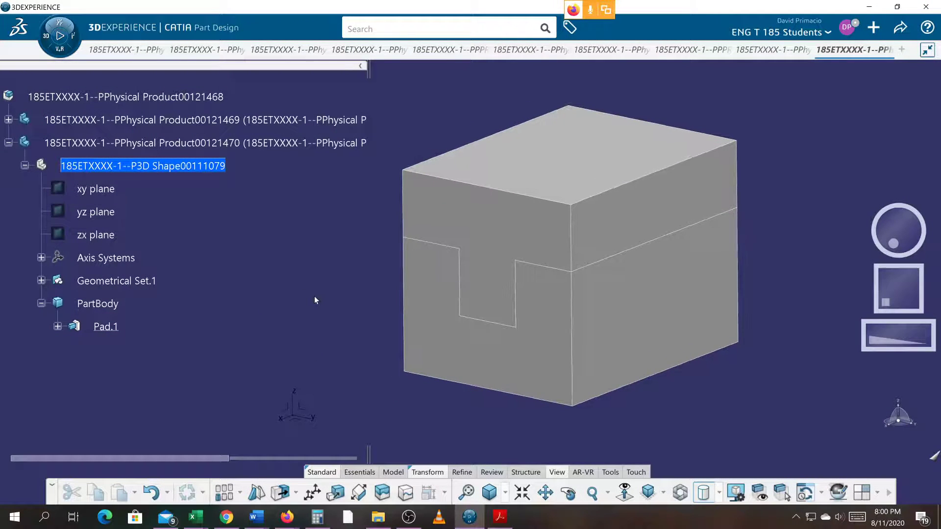
left_click(9, 120)
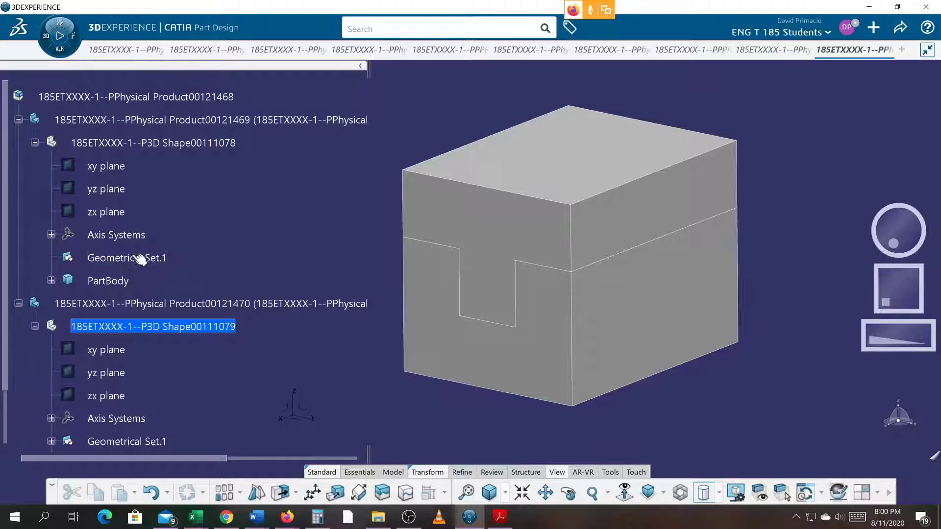
double_click(110, 280)
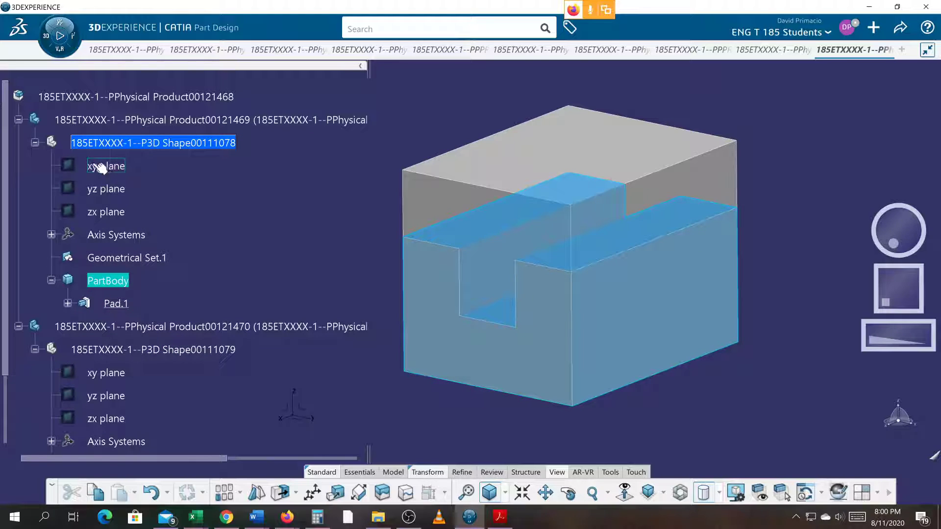
left_click(122, 305)
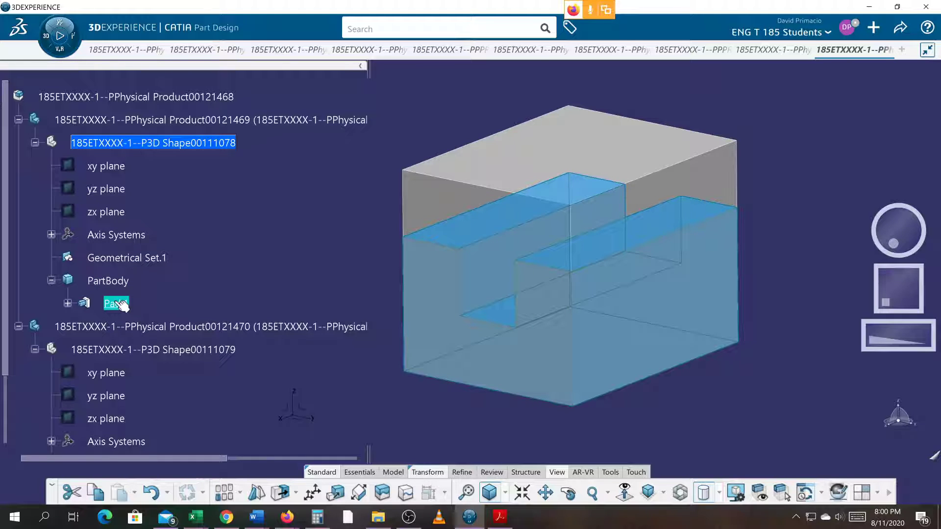
double_click(118, 305)
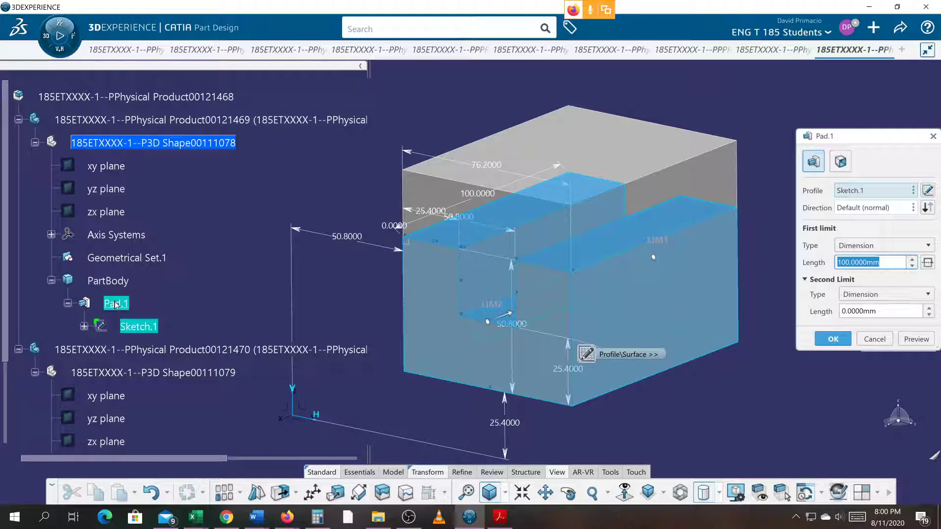
type("200")
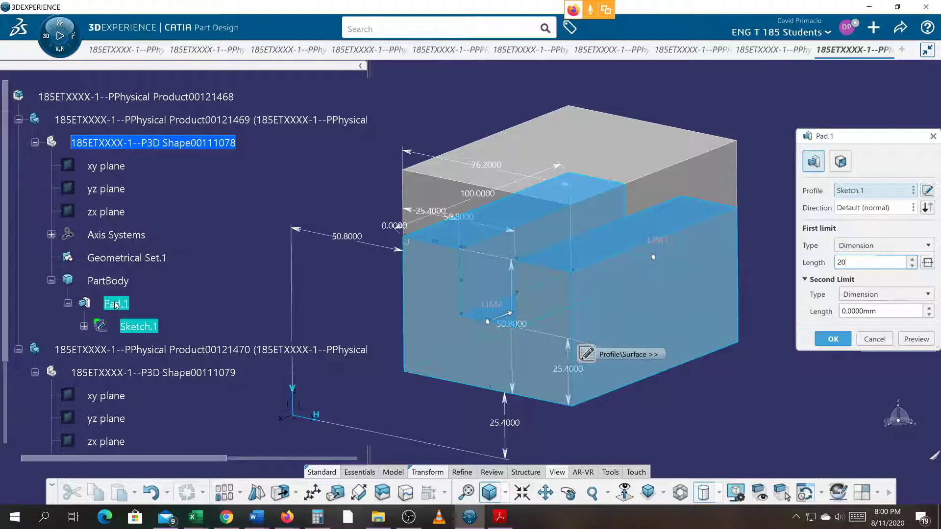
key("Return")
key("Return")
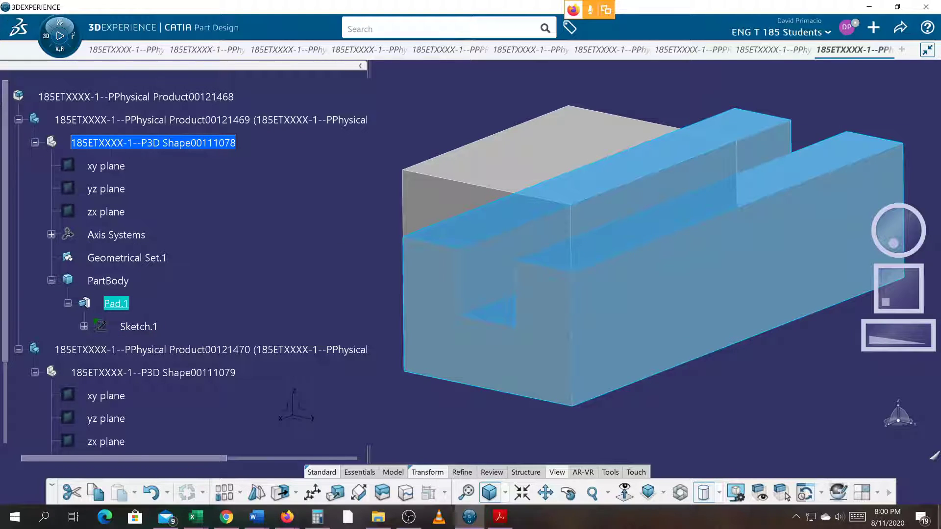
left_click(499, 409)
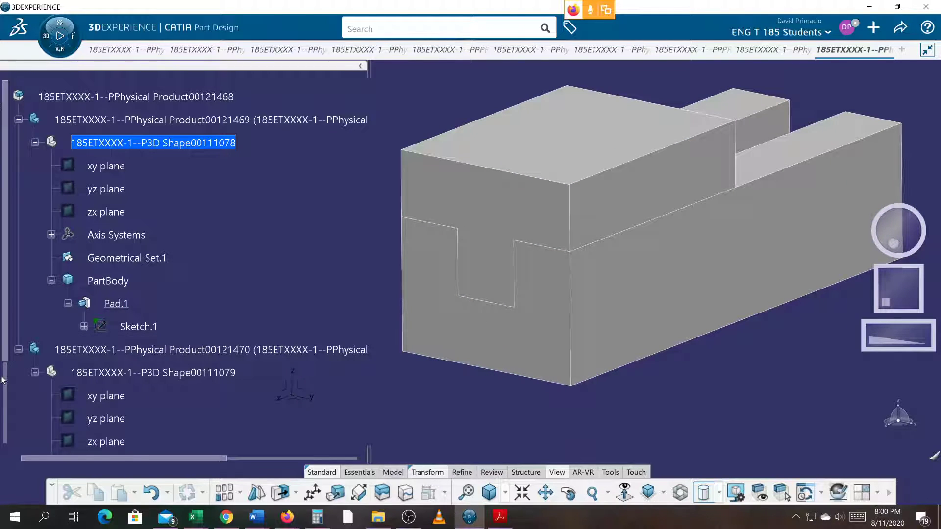
scroll(4, 385, "down", 2)
Step: Open the top part's Pad.1 definition and choose Measure Item for its first-limit Length
left_click(108, 399)
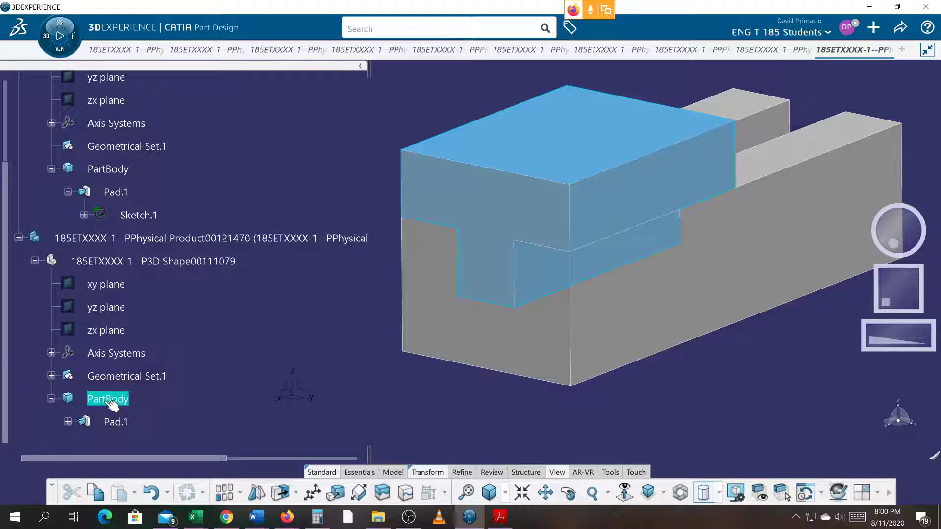
left_click(114, 423)
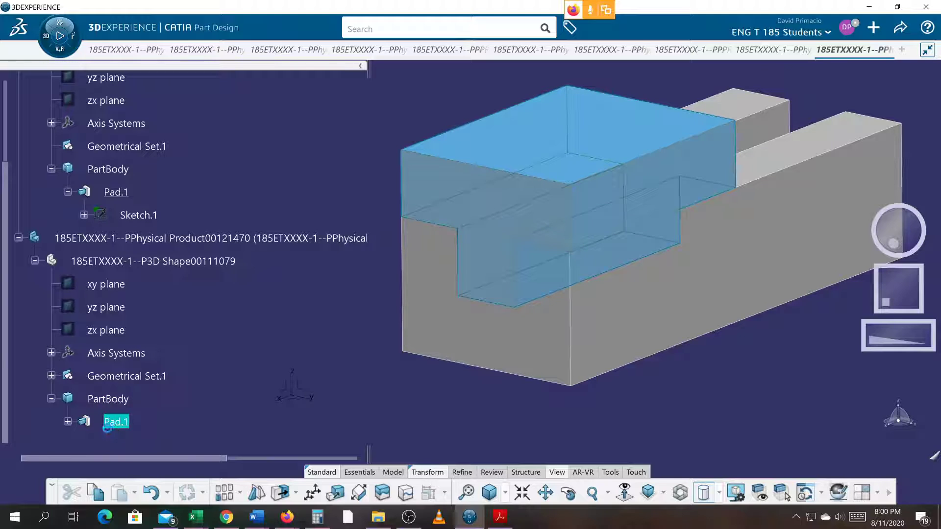
double_click(111, 422)
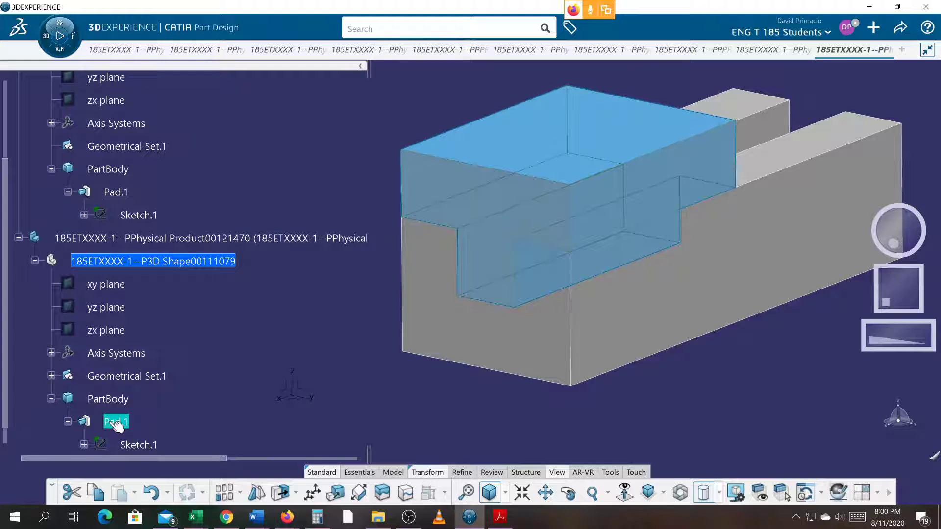
middle_click_drag(432, 405, 627, 363)
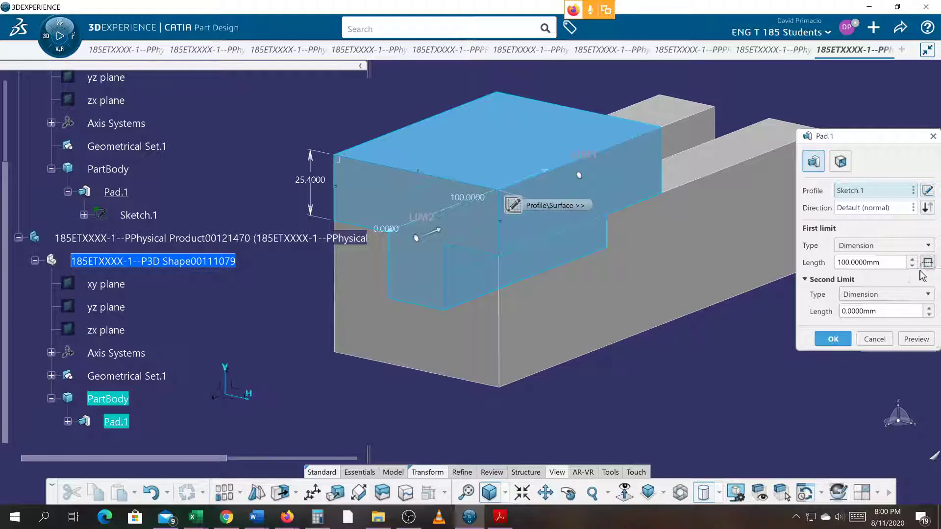
double_click(890, 262)
right_click(890, 263)
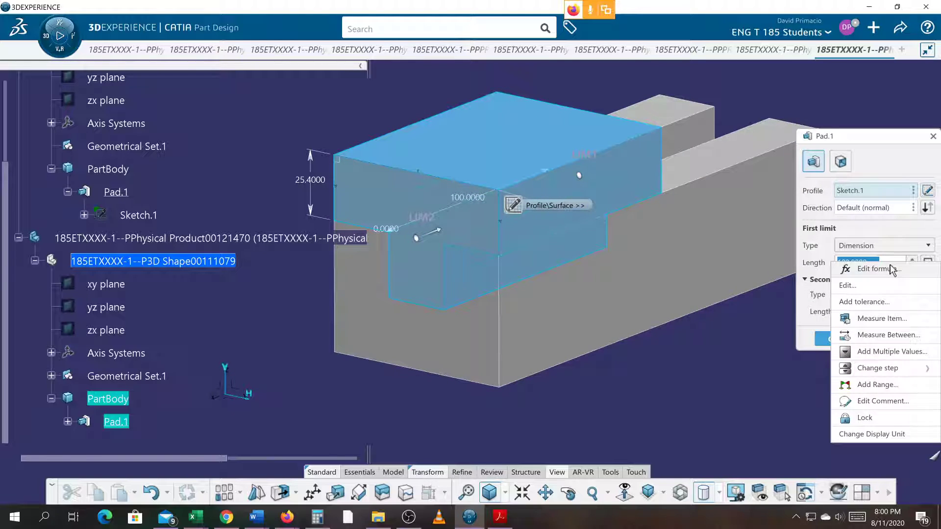
left_click(884, 319)
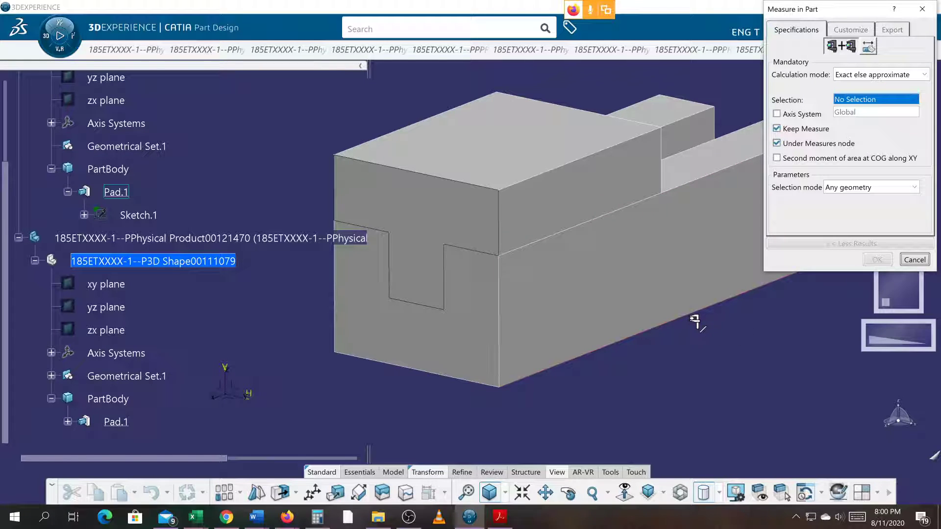
Step: Measure the bottom block's 200 mm long edge as the top pad's length and confirm it
left_click(692, 317)
middle_click_drag(755, 368, 680, 377)
left_click_drag(680, 378, 713, 381)
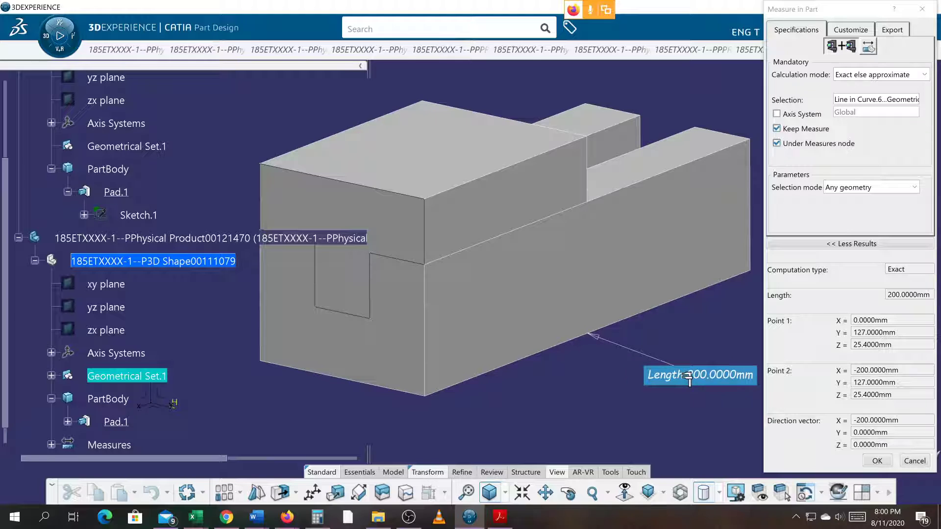
left_click(875, 460)
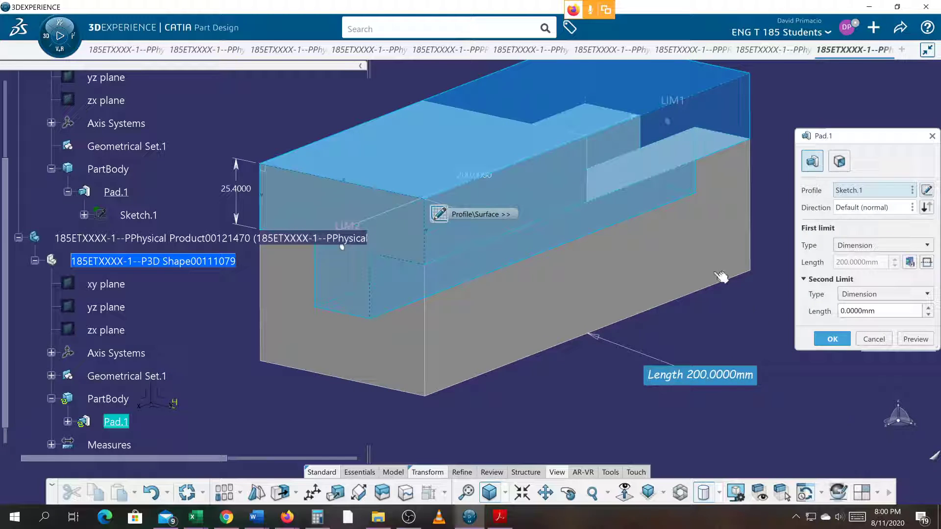
left_click(833, 339)
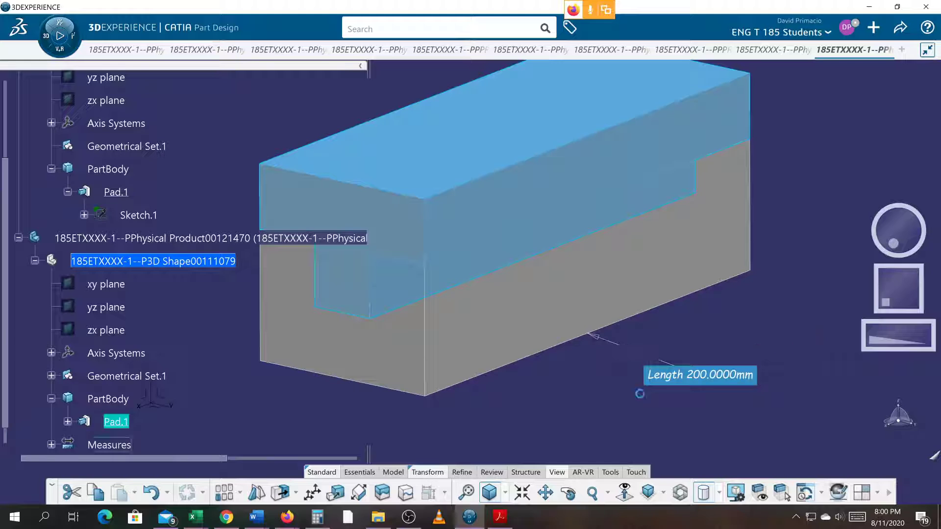
middle_click_drag(637, 379, 664, 376)
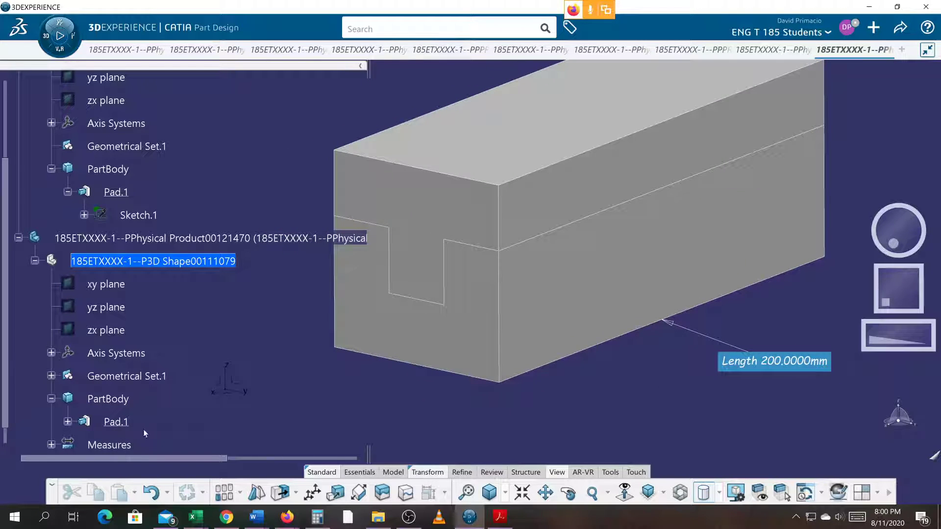
double_click(115, 422)
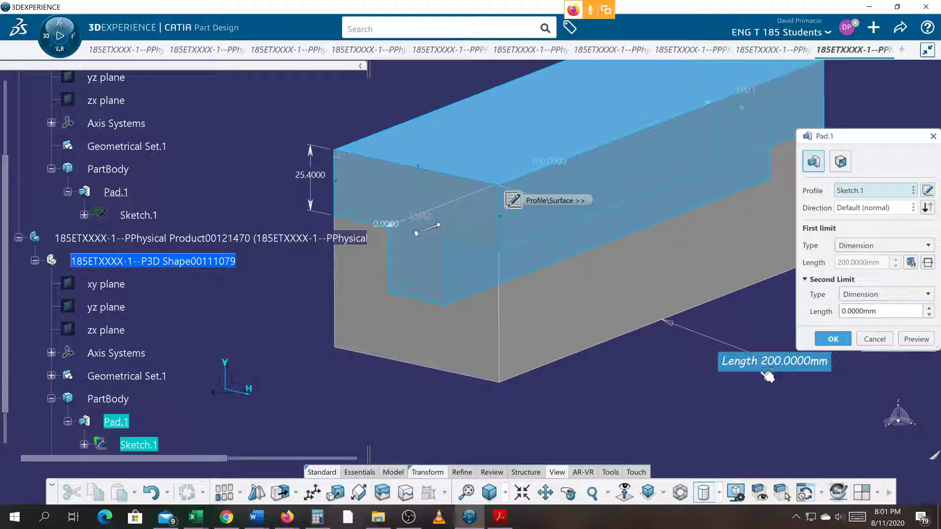
Step: Close the top part's Pad dialog without changes
middle_click_drag(440, 413, 425, 417)
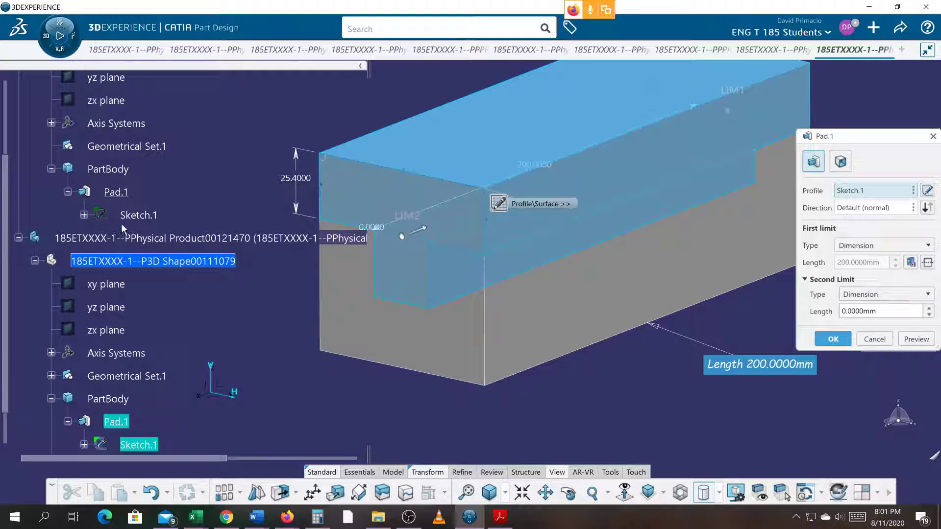
double_click(107, 193)
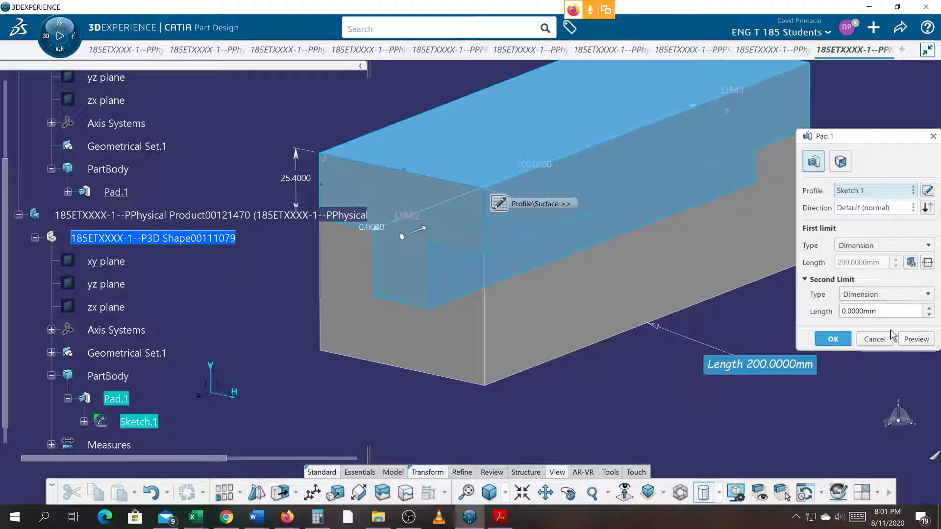
left_click(875, 340)
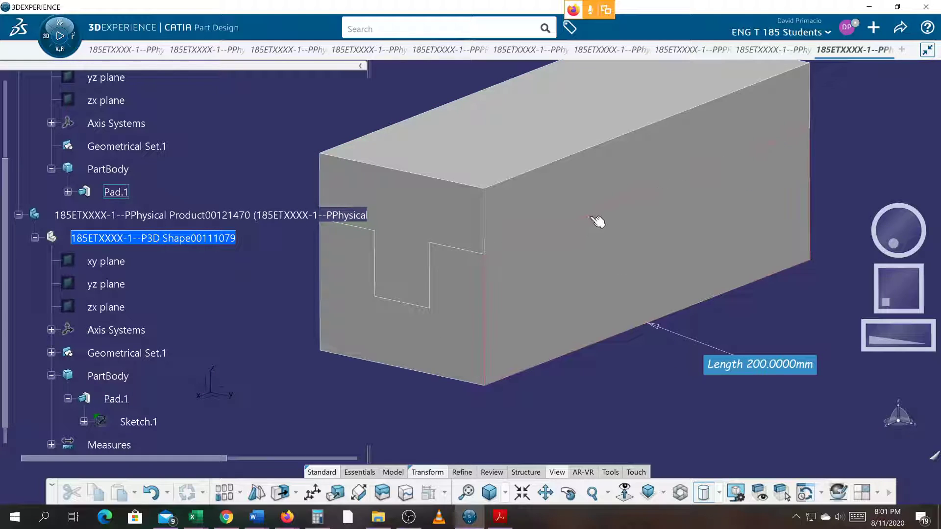
Step: Set the bottom block's Pad.1 first-limit length to 152.4 mm
left_click(586, 281)
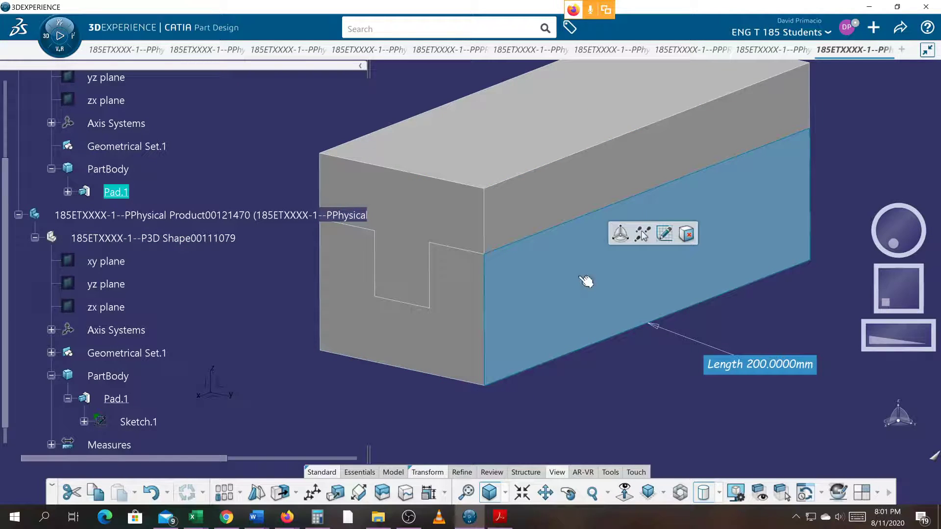
double_click(579, 276)
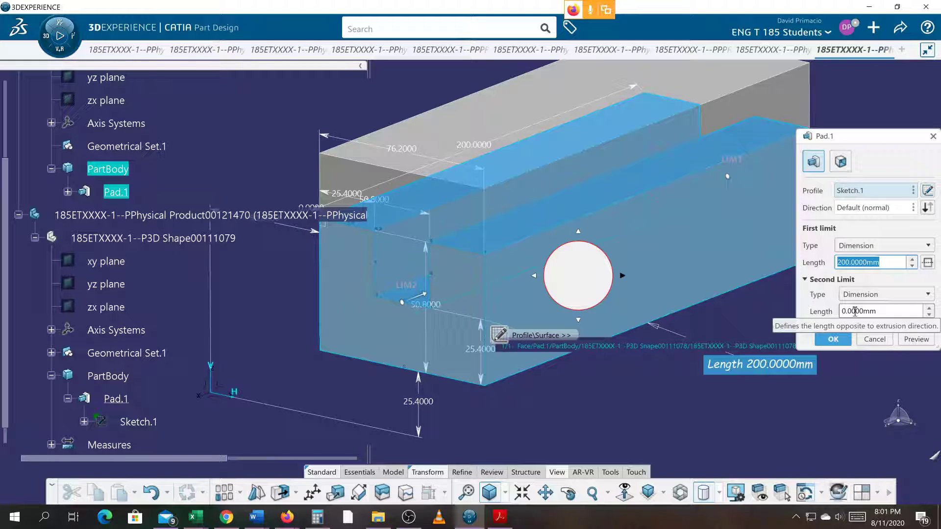
type("152.4")
key("Return")
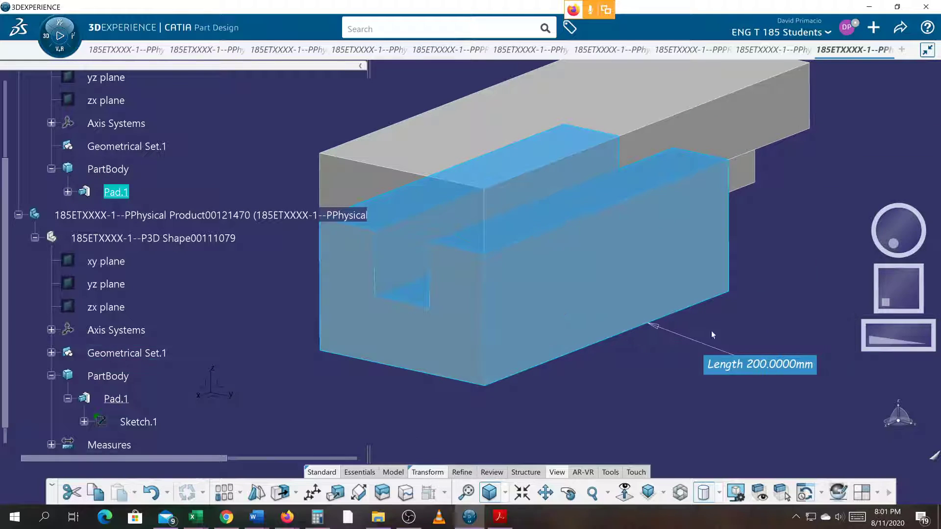
left_click(790, 235)
scroll(676, 257, "down", 3)
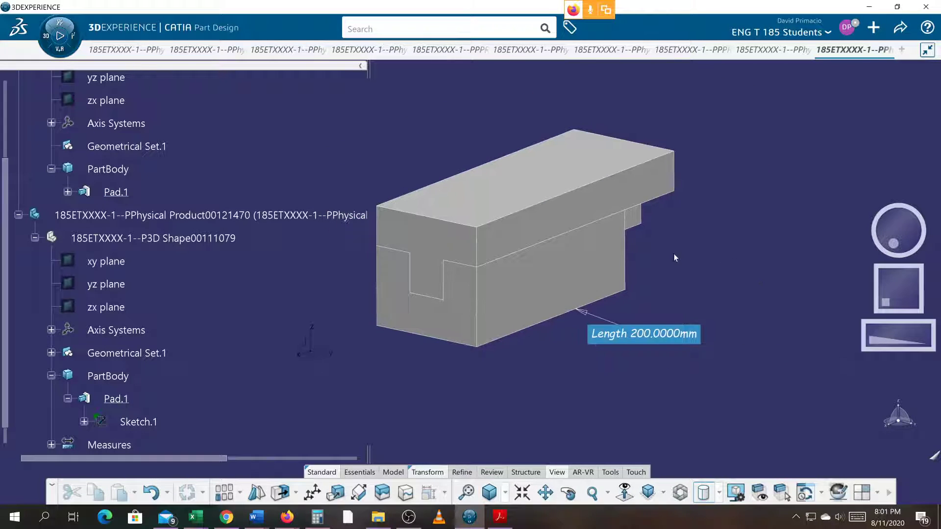
left_click_drag(3, 162, 2, 79)
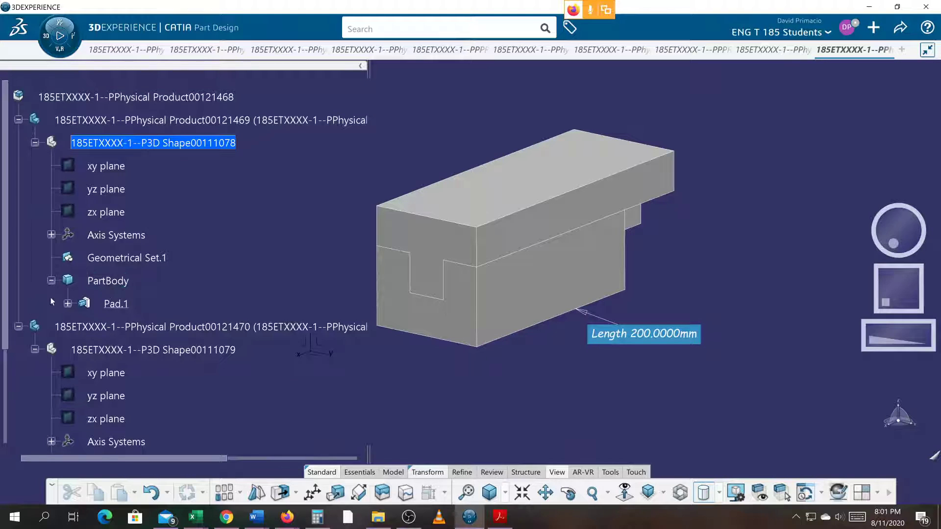
Step: Activate the assembly, then open and close the top part's pad definition to check its length
double_click(93, 97)
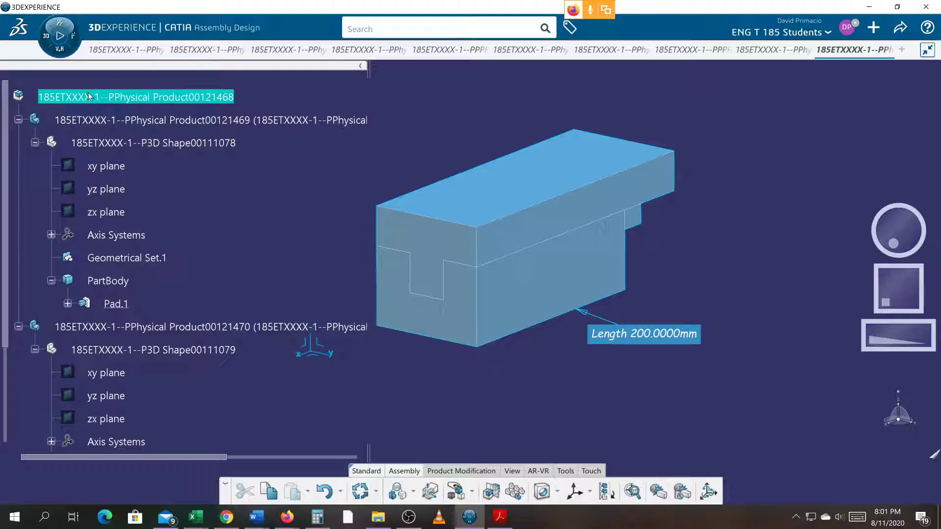
left_click(353, 499)
scroll(13, 373, "down", 2)
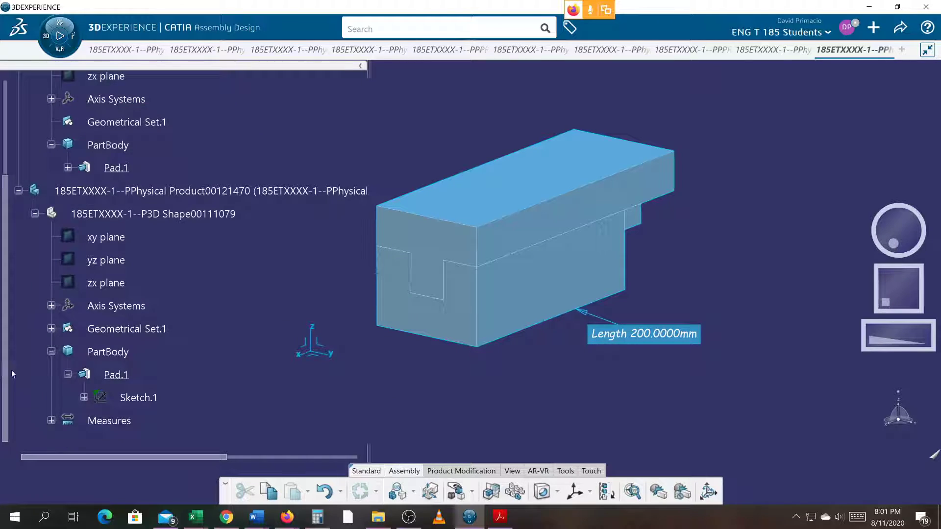
double_click(117, 375)
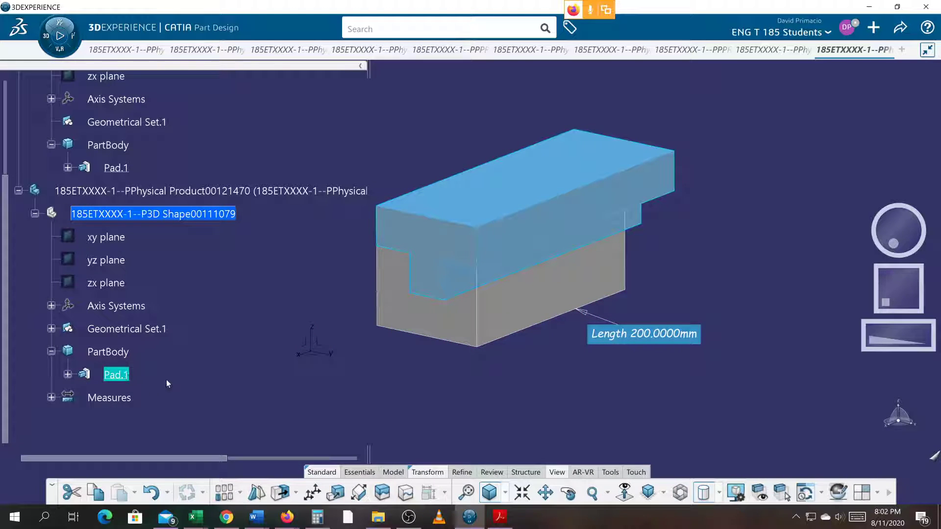
double_click(108, 376)
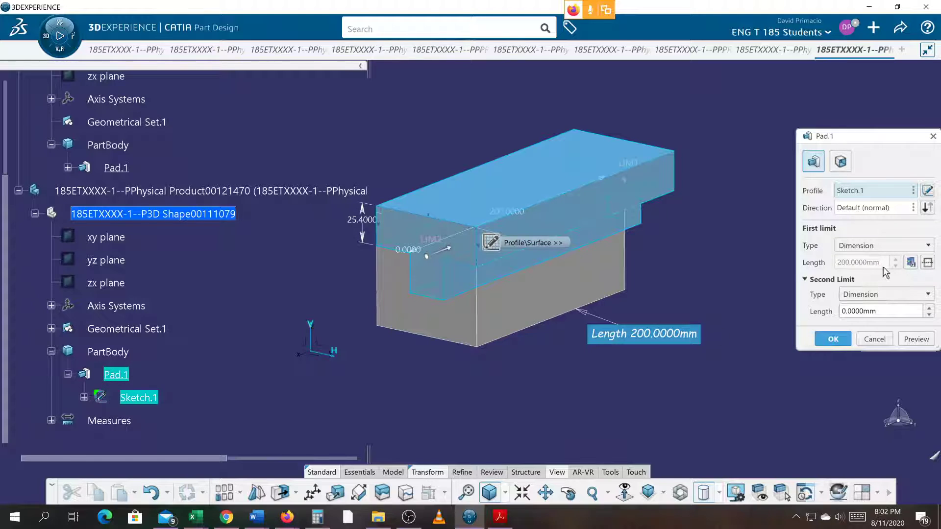
middle_click_drag(619, 338, 596, 400)
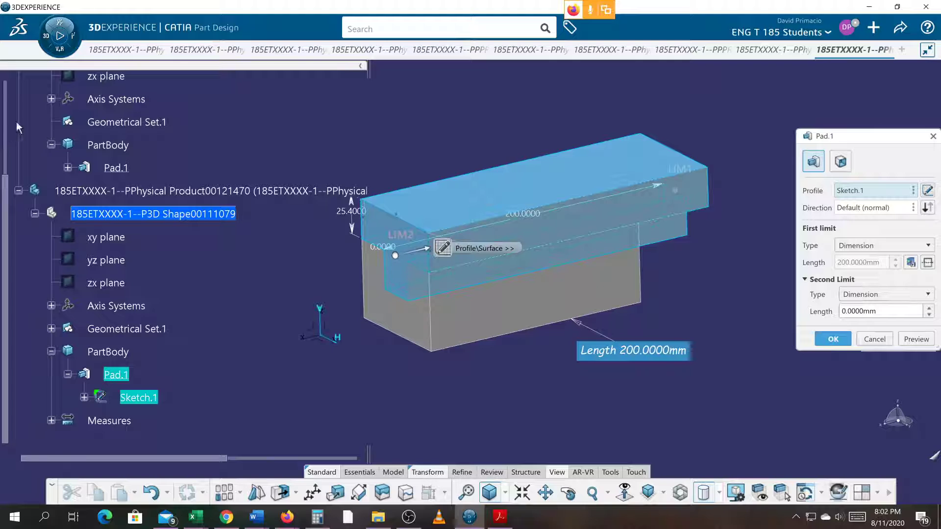
left_click(833, 339)
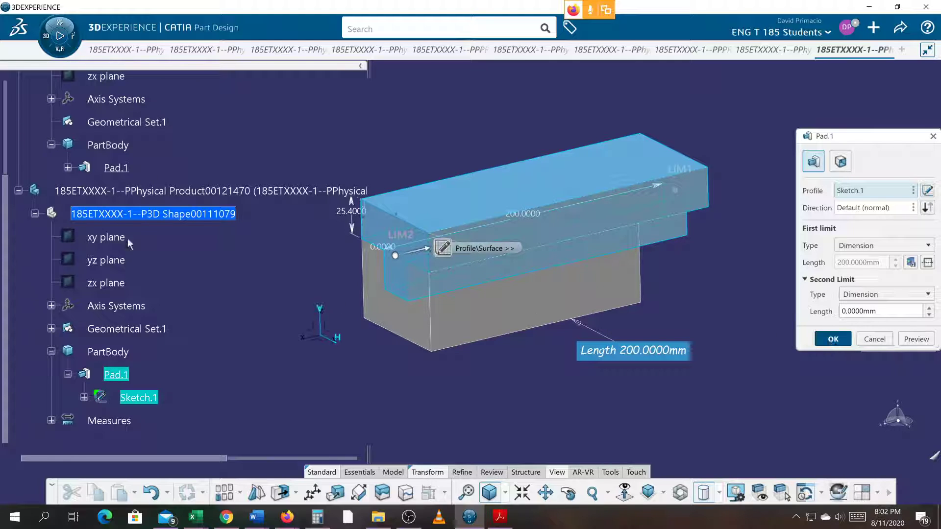
Step: Update the whole assembly from the root product's Update menu
scroll(7, 166, "up", 3)
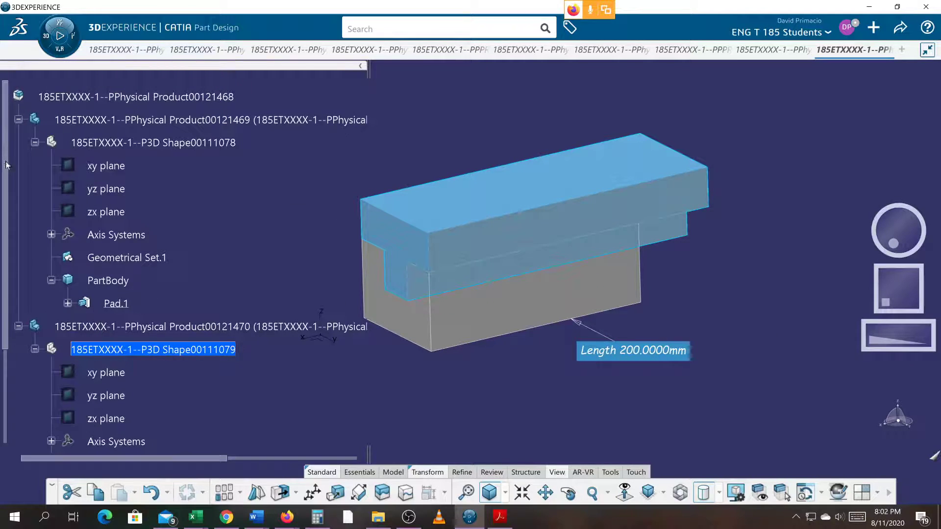
double_click(49, 97)
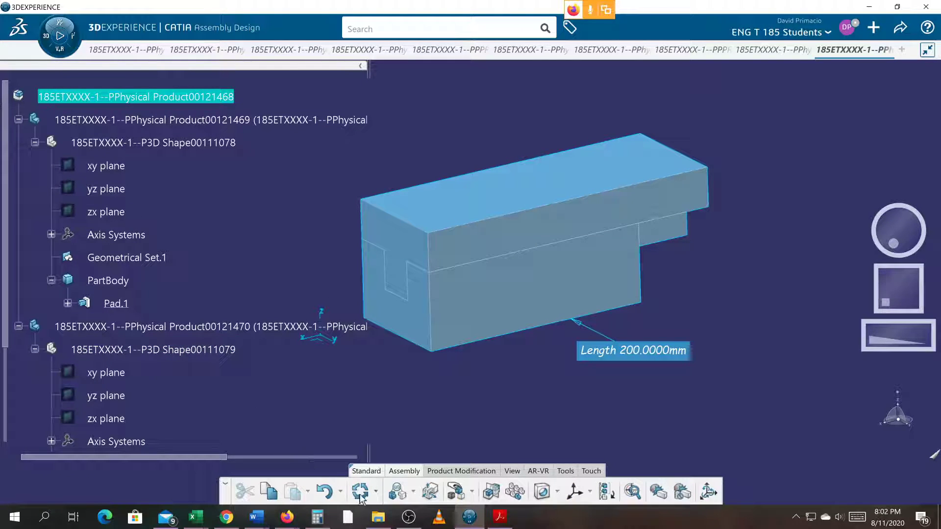
right_click(77, 96)
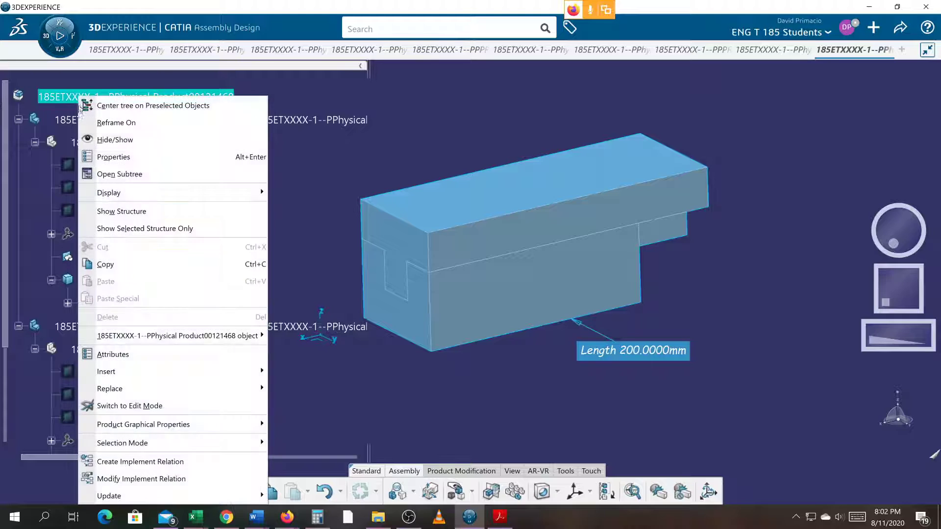
mouse_move(140, 496)
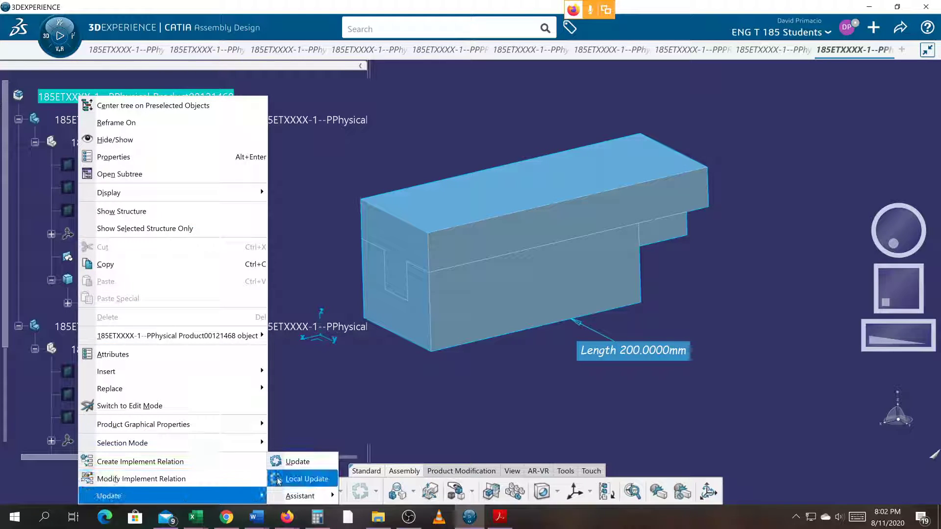
left_click(284, 461)
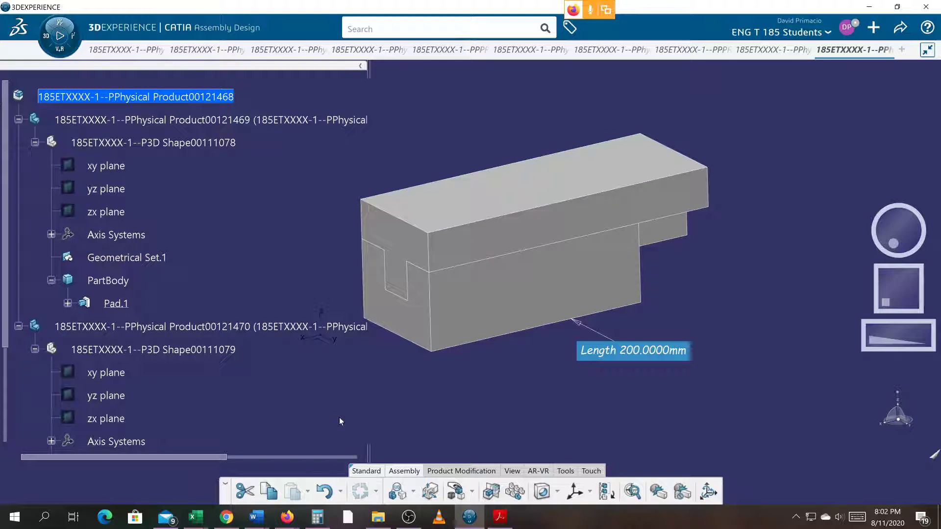
middle_click_drag(453, 388, 588, 440)
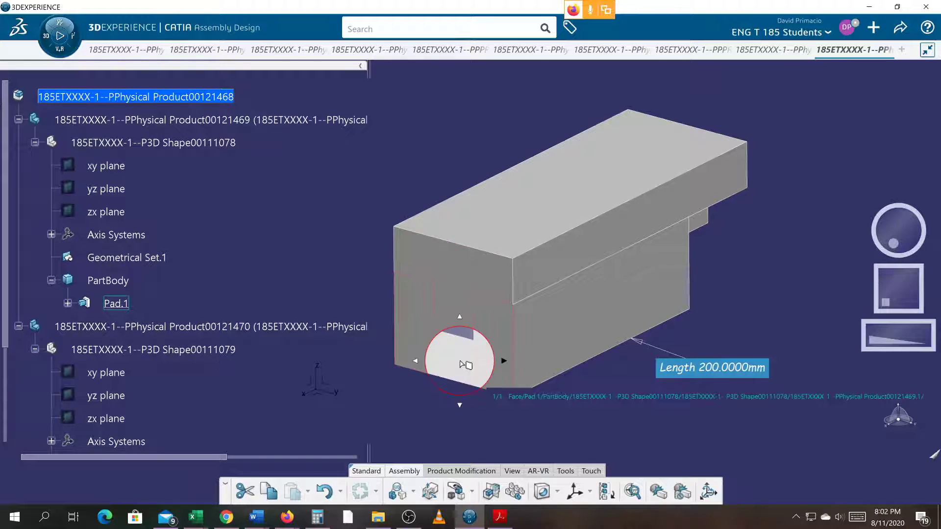
Step: Edit the cap's Pad.1 profile sketch, add 10 mm corners at both top corners, and confirm the pad
left_click(5, 433)
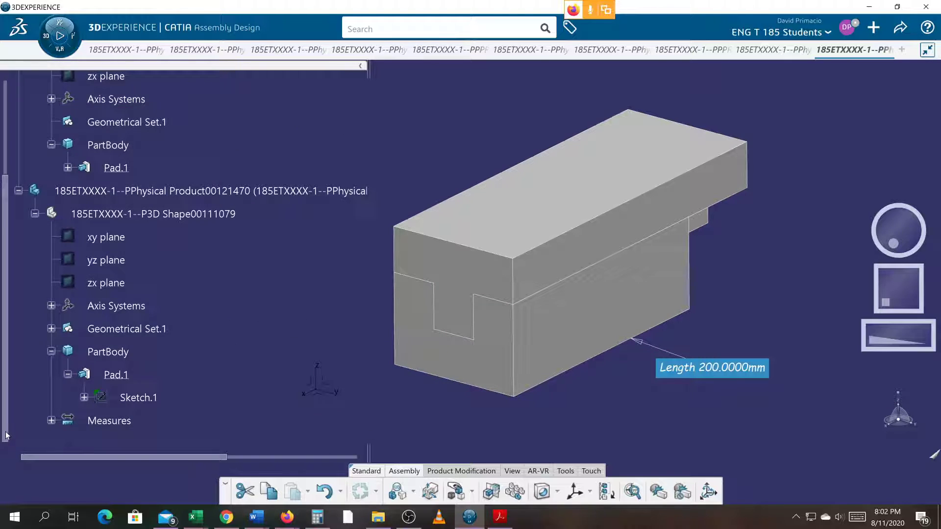
double_click(116, 376)
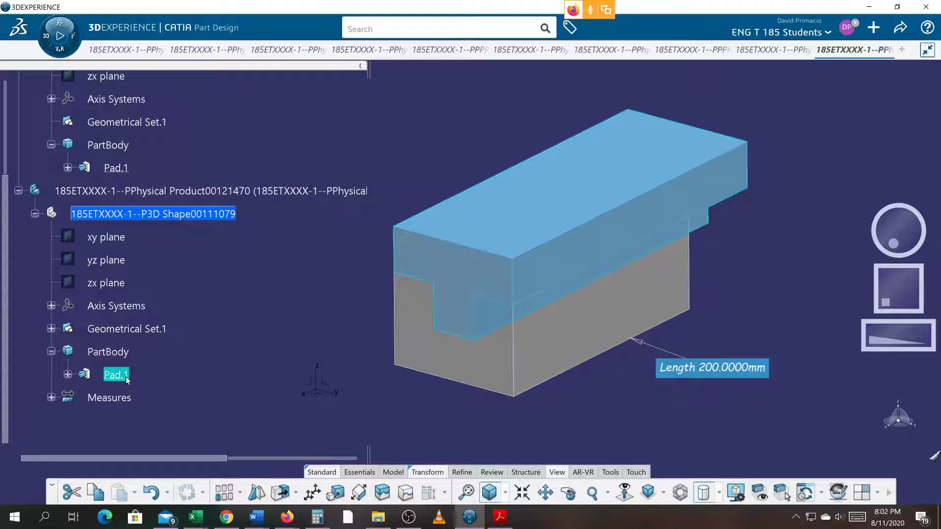
double_click(116, 376)
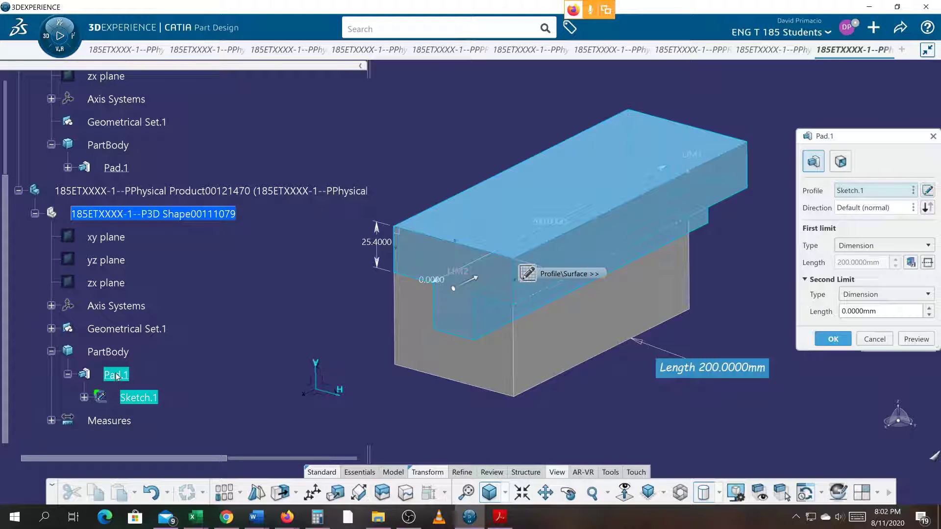
left_click(927, 191)
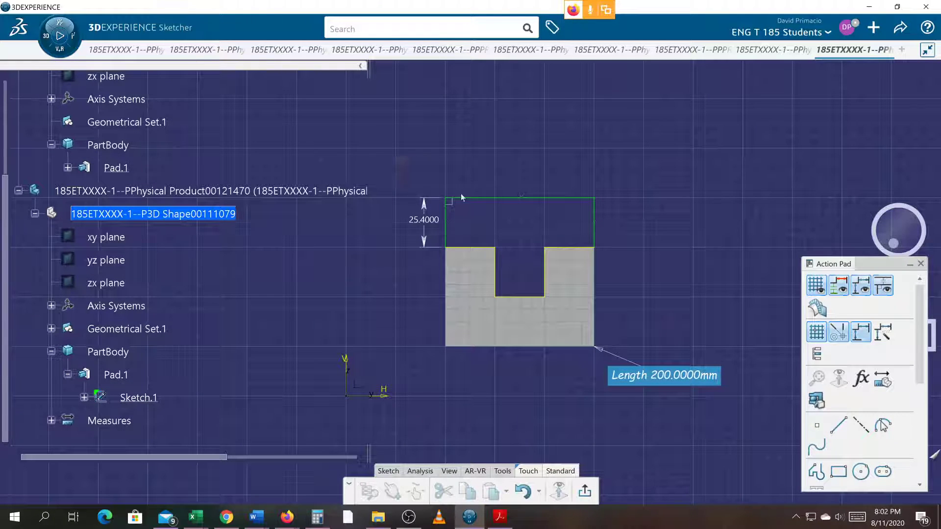
left_click(463, 198)
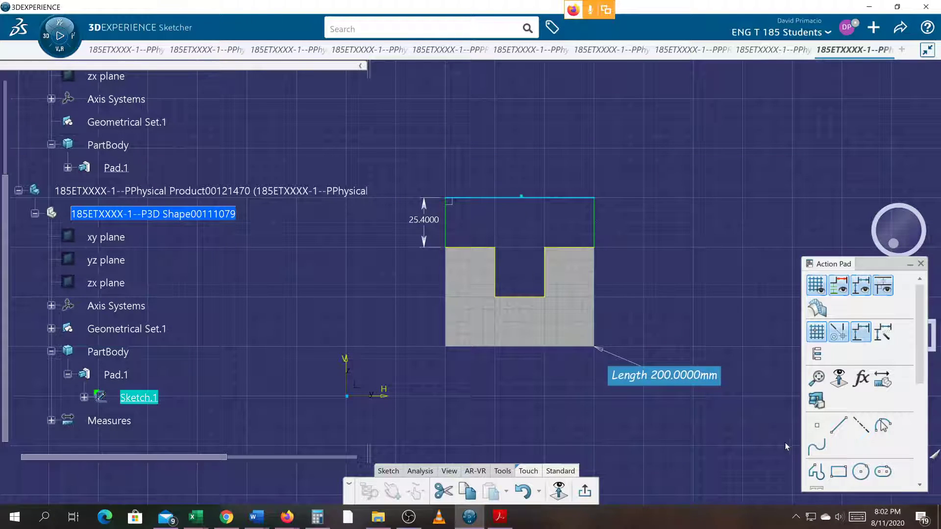
left_click(389, 471)
left_click(522, 491)
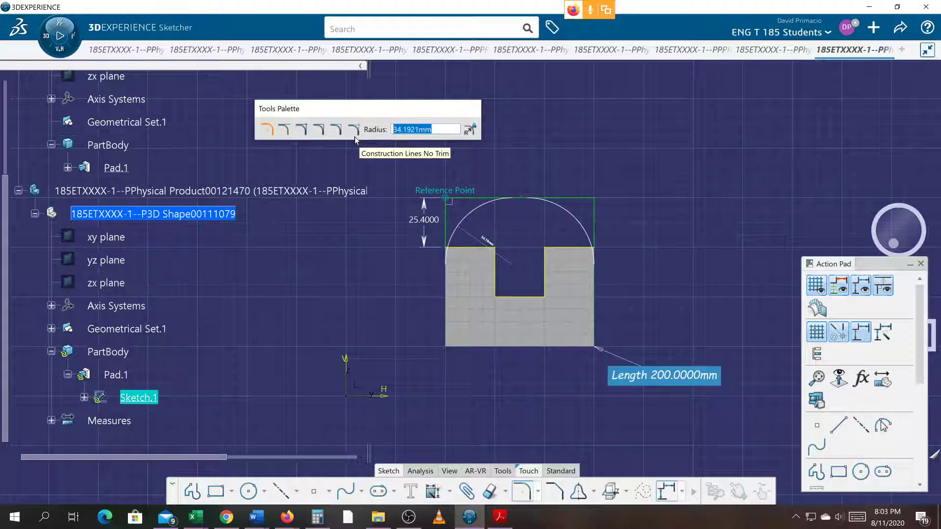
key("Return")
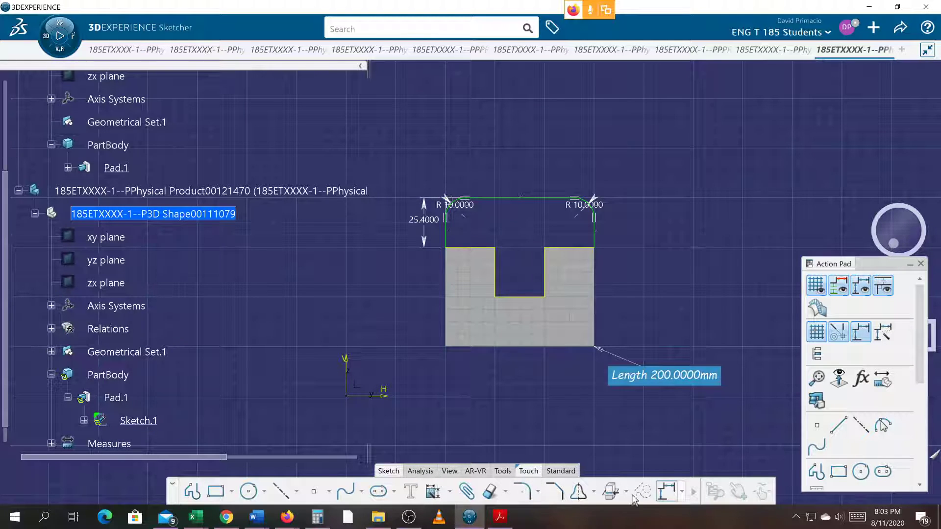
left_click(561, 471)
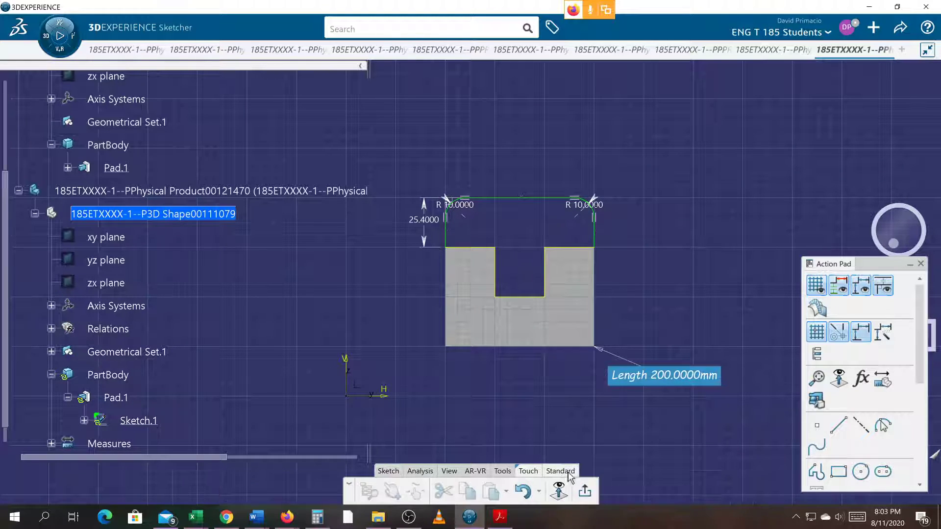
left_click(584, 489)
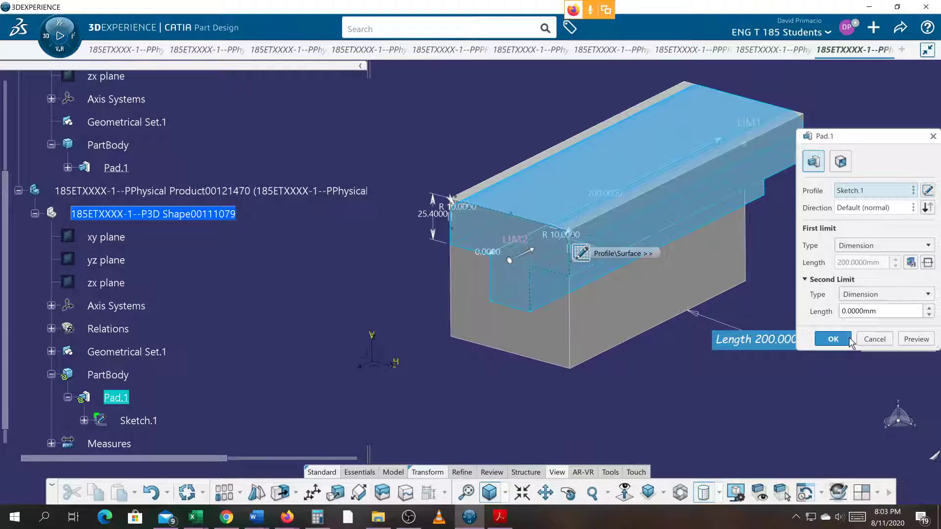
left_click(833, 339)
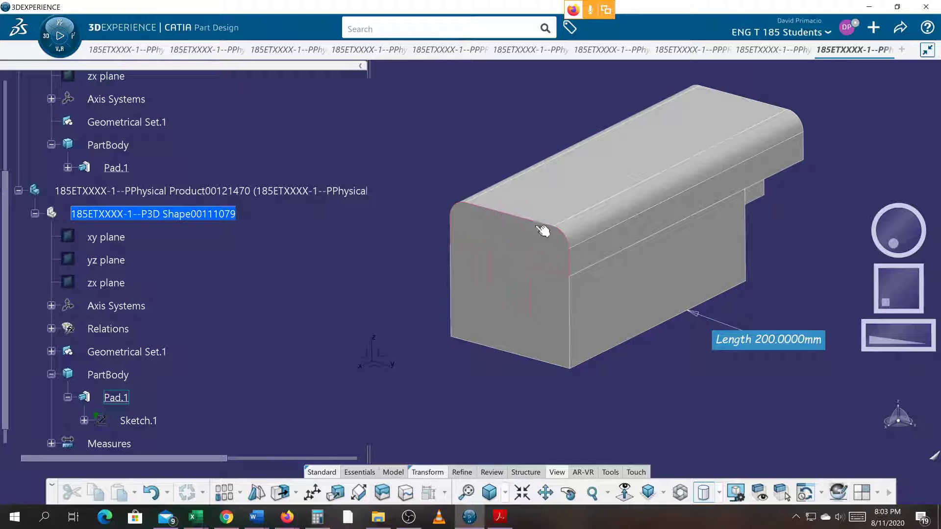
Step: Inspect the shape's Properties tabs and close the dialog without changes
right_click(113, 217)
left_click(119, 246)
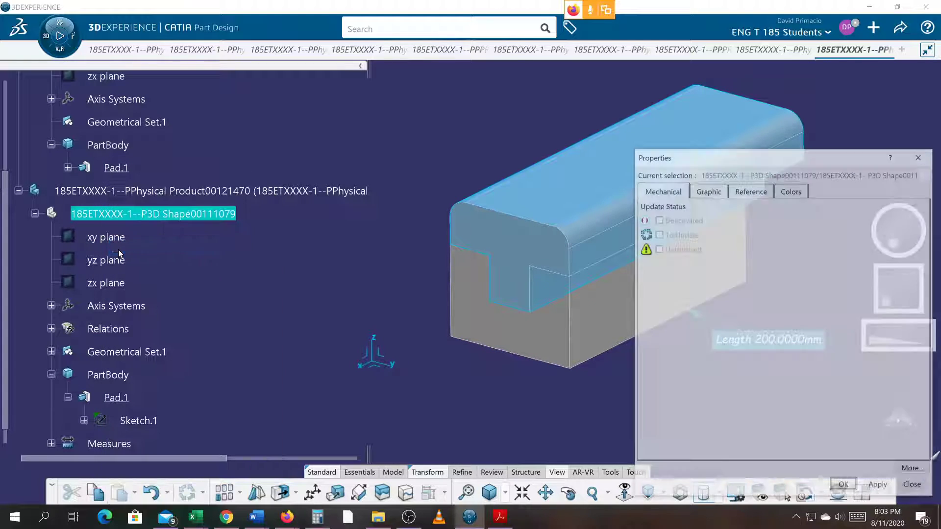
left_click(794, 190)
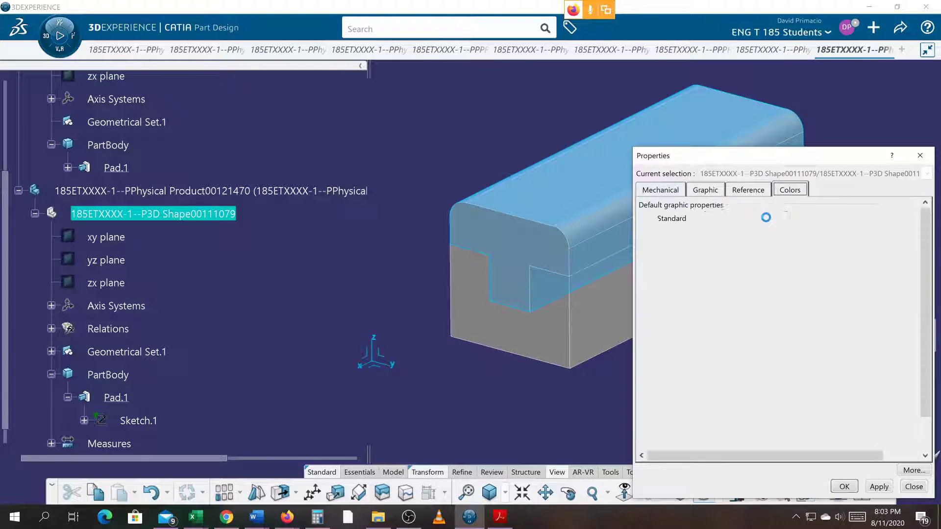
left_click(718, 190)
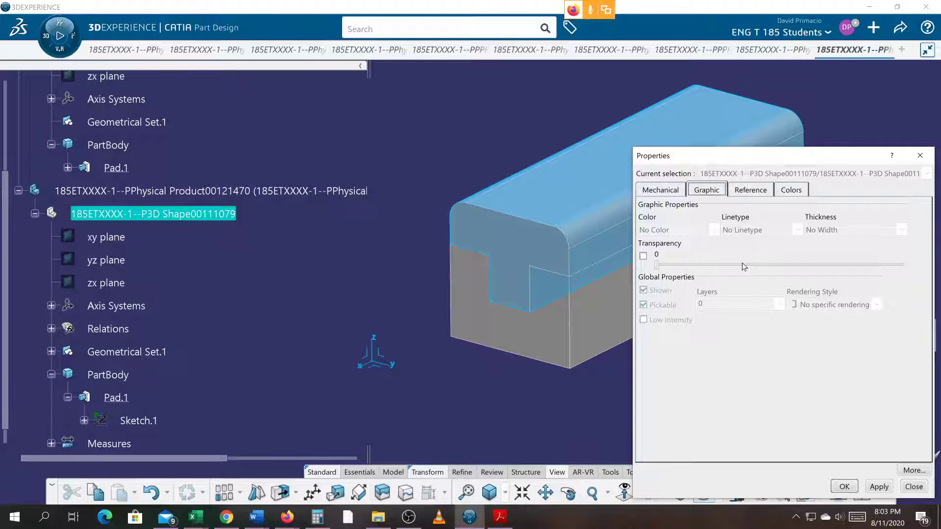
left_click(749, 190)
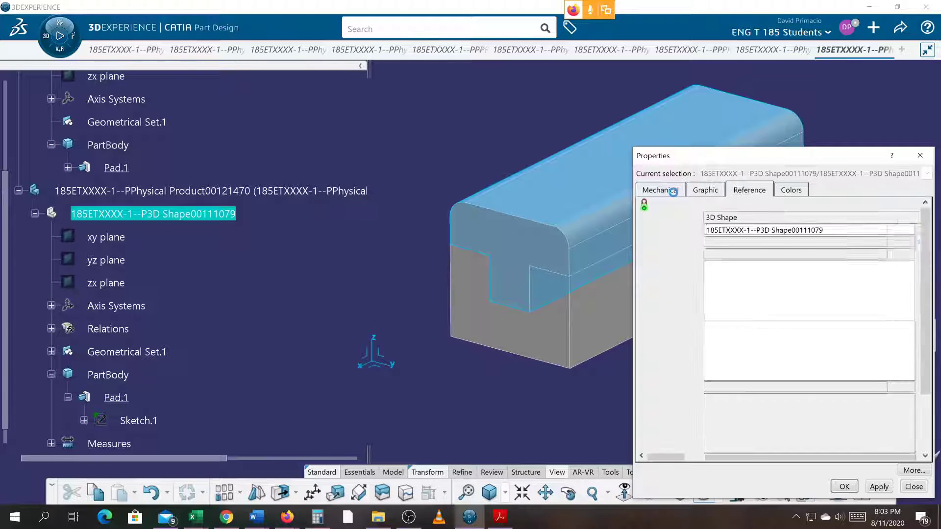
left_click(914, 487)
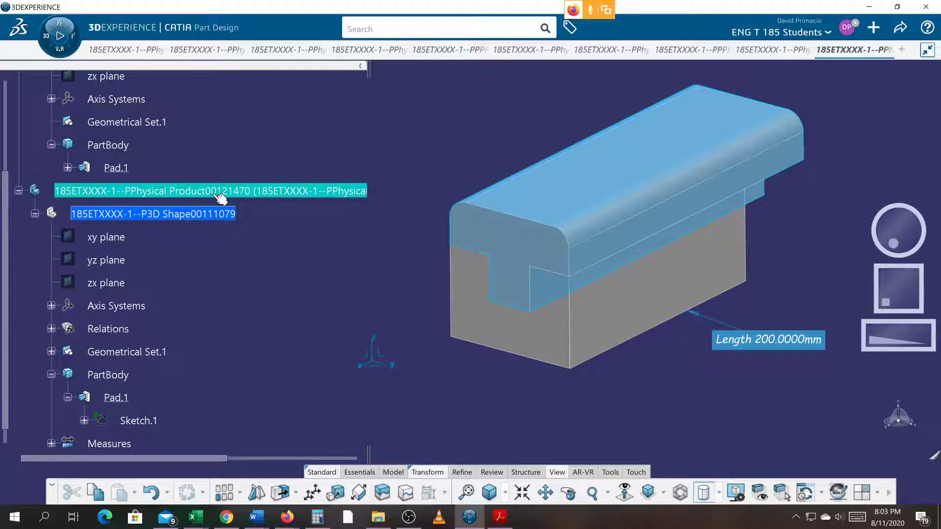
Step: Activate the shape and recheck its graphic and colour properties, leaving them unchanged
double_click(219, 196)
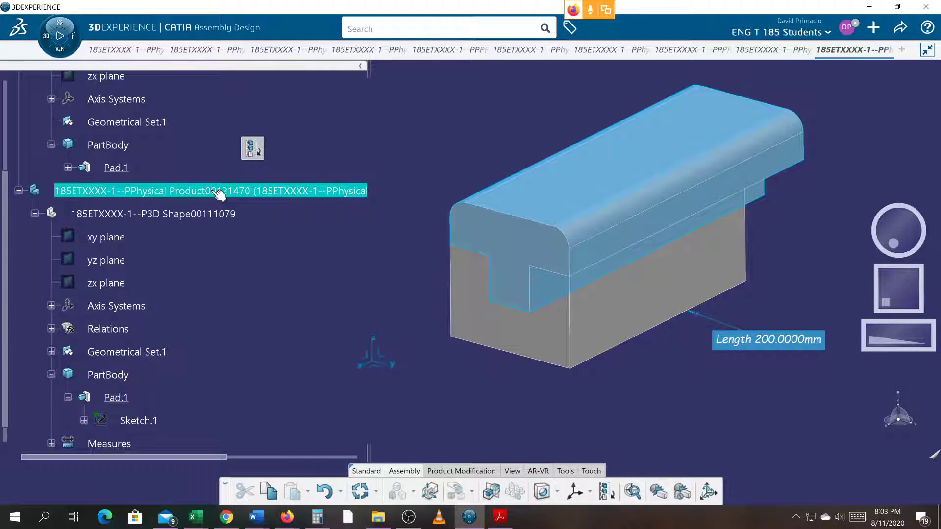
double_click(126, 214)
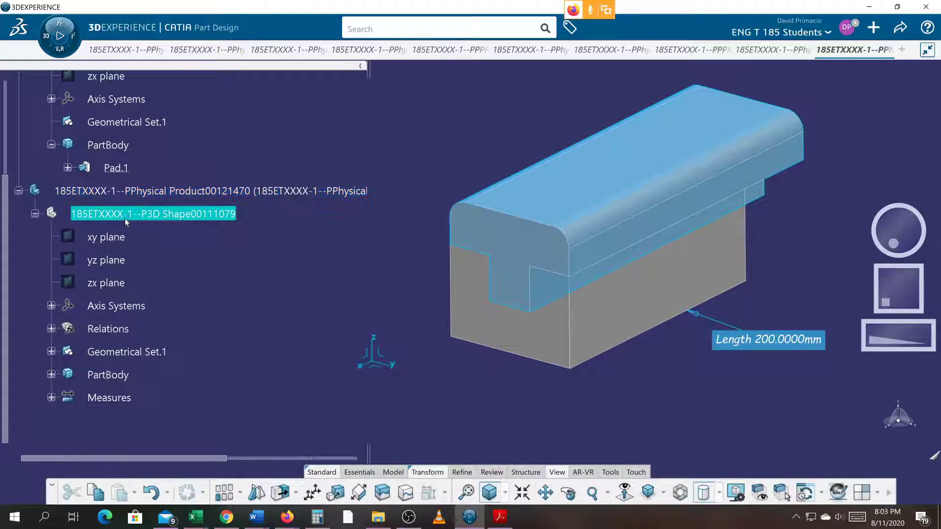
right_click(125, 214)
left_click(231, 246)
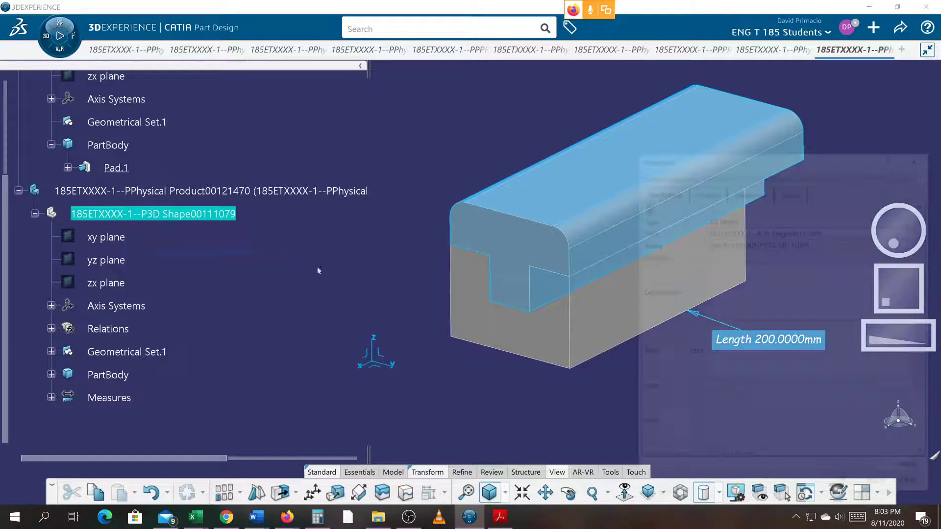
left_click(706, 194)
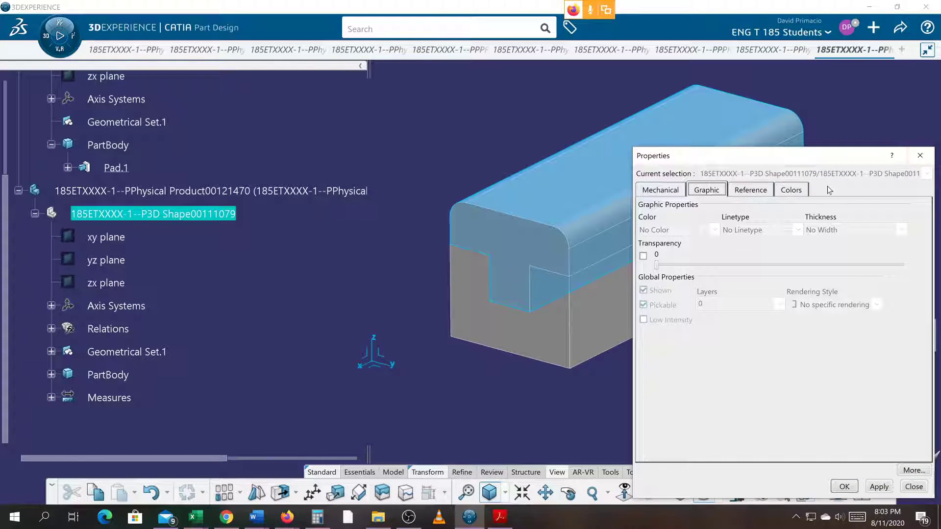
left_click(802, 191)
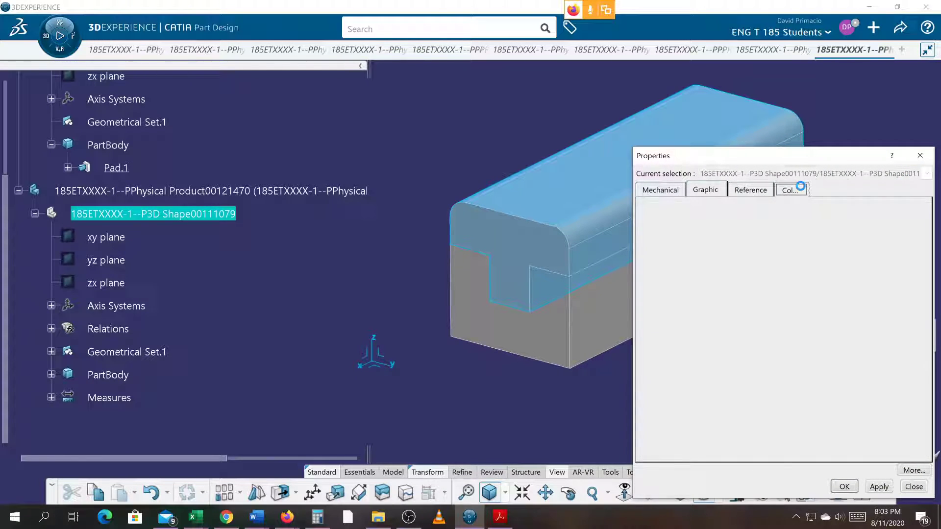
left_click(921, 156)
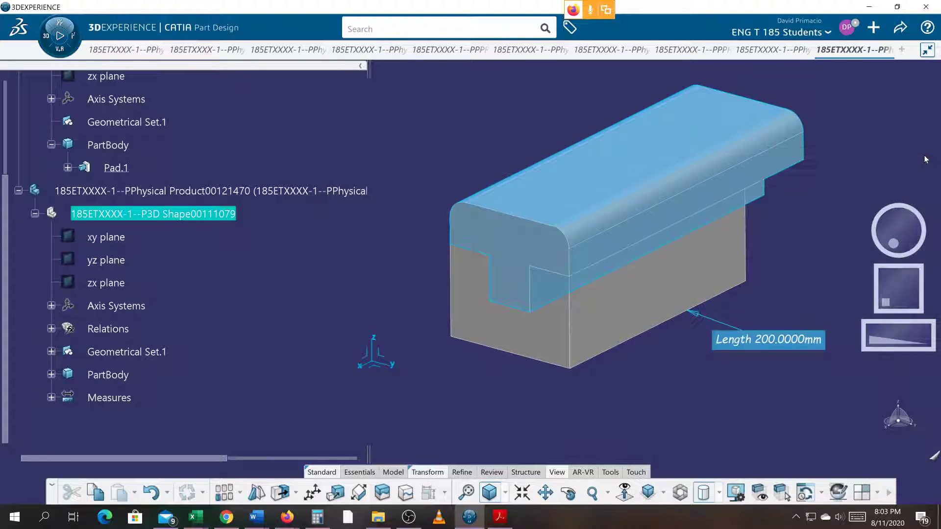
Step: Set the top PartBody's fill colour to salmon in its Graphic properties and apply it
double_click(108, 375)
right_click(251, 433)
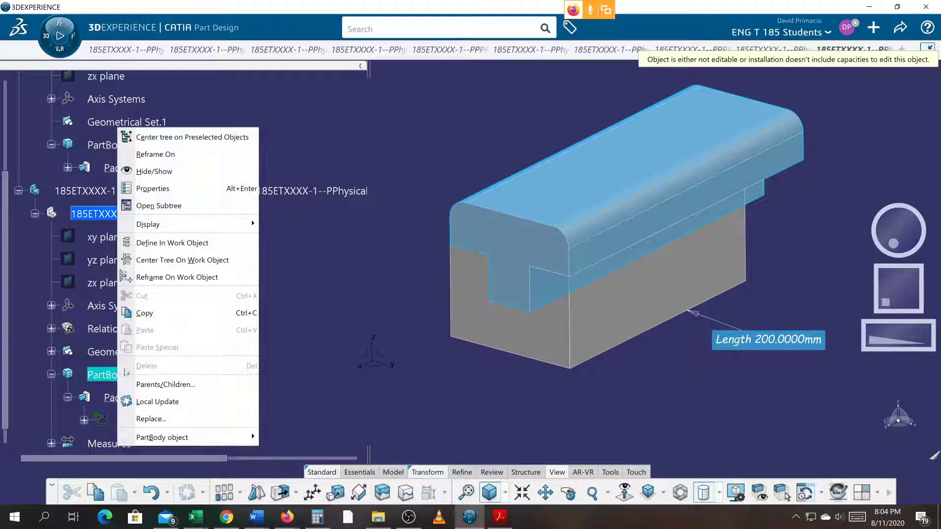
left_click(284, 188)
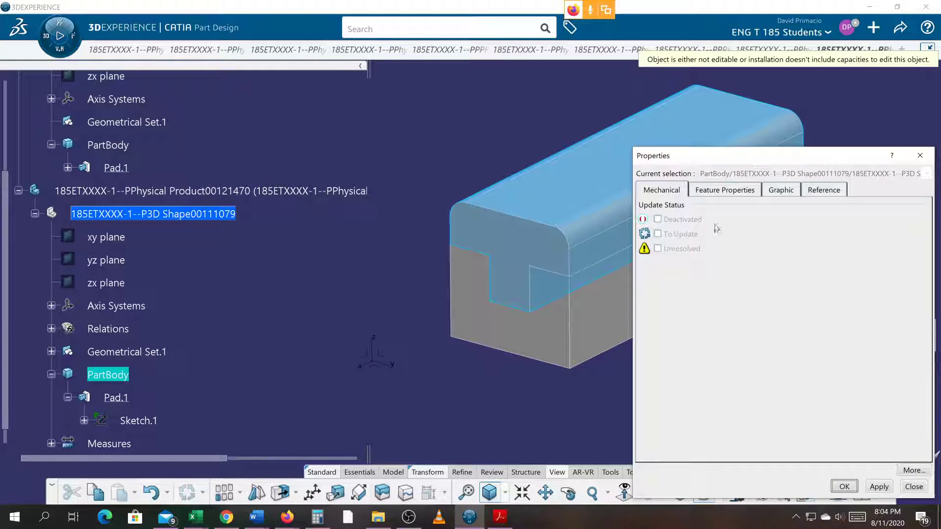
left_click(779, 190)
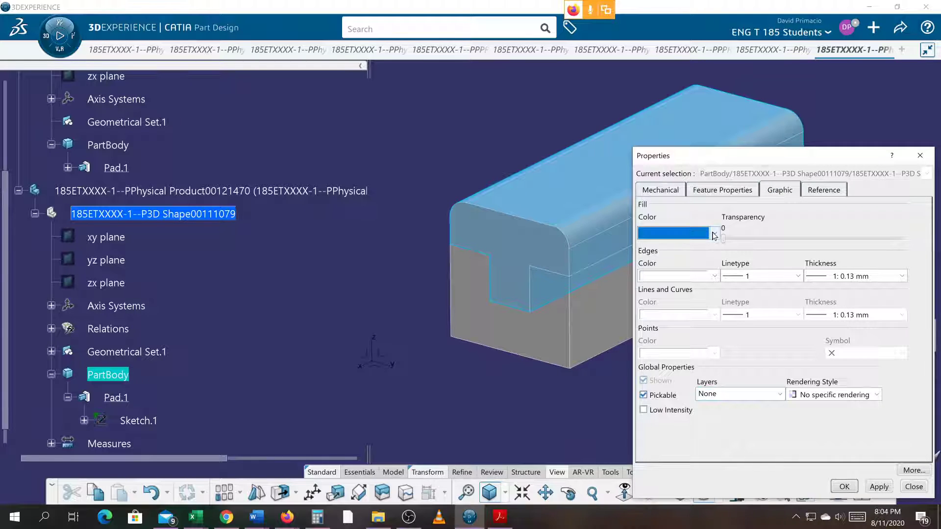
left_click(715, 233)
left_click(705, 300)
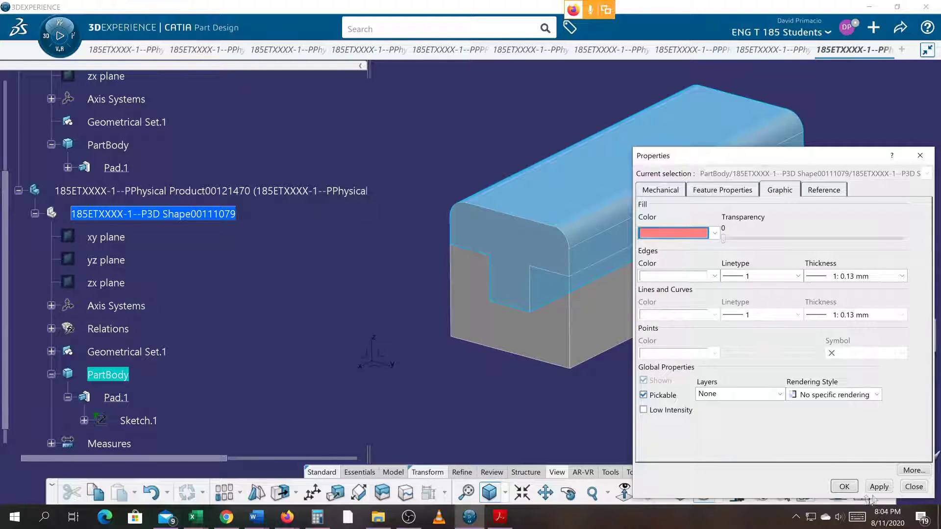
left_click(844, 486)
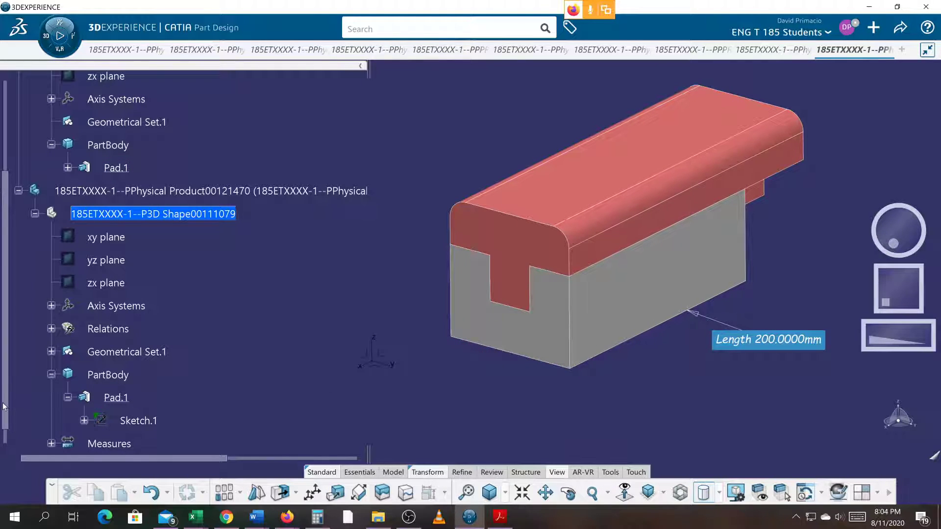
Step: Open Sketch.1 under the bottom part's Pad.1 and delete the 50.8000 horizontal dimension
left_click_drag(4, 406, 6, 435)
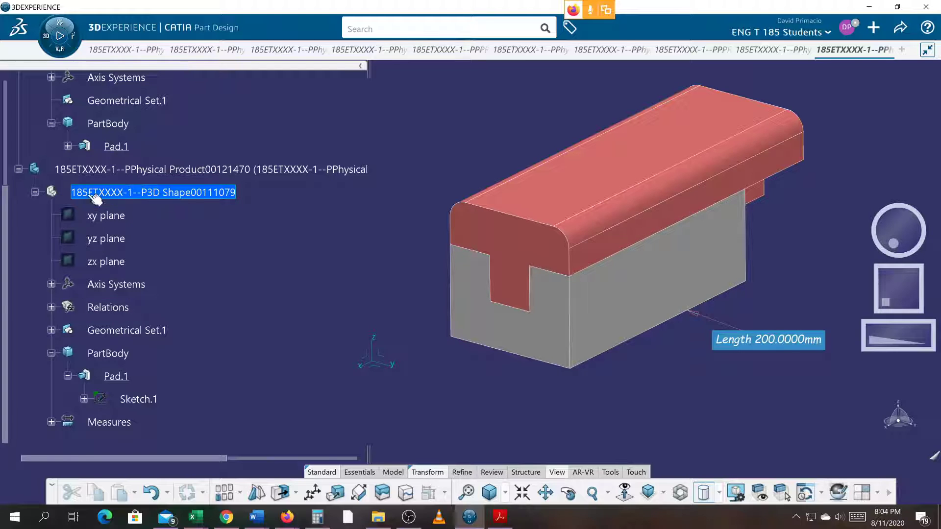
left_click_drag(6, 202, 2, 81)
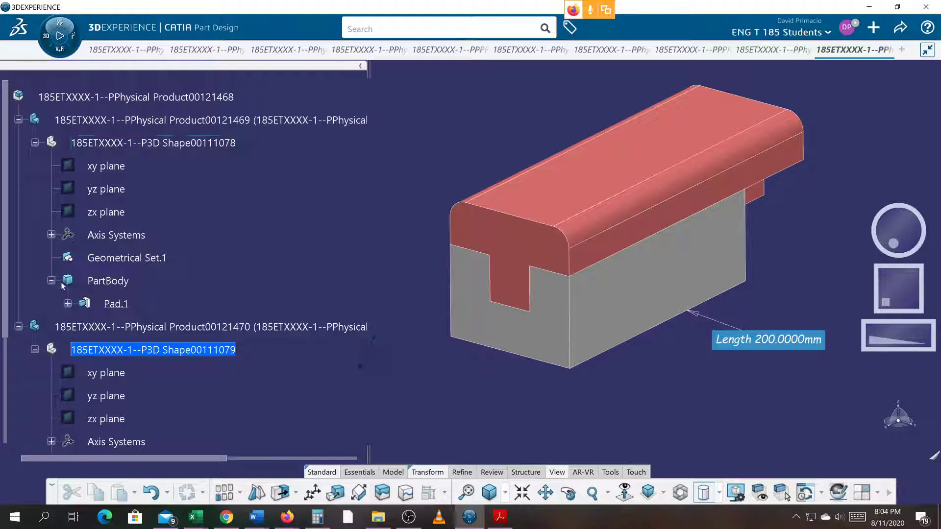
left_click(68, 304)
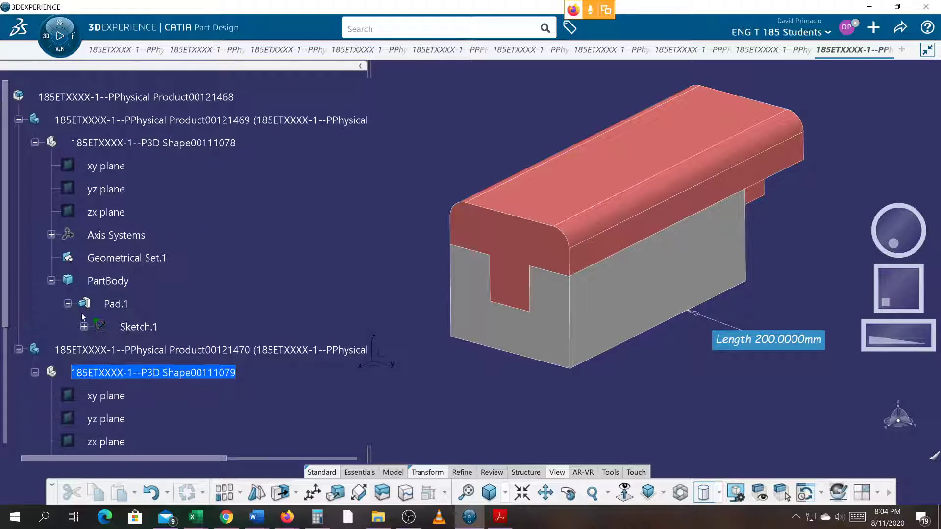
double_click(139, 327)
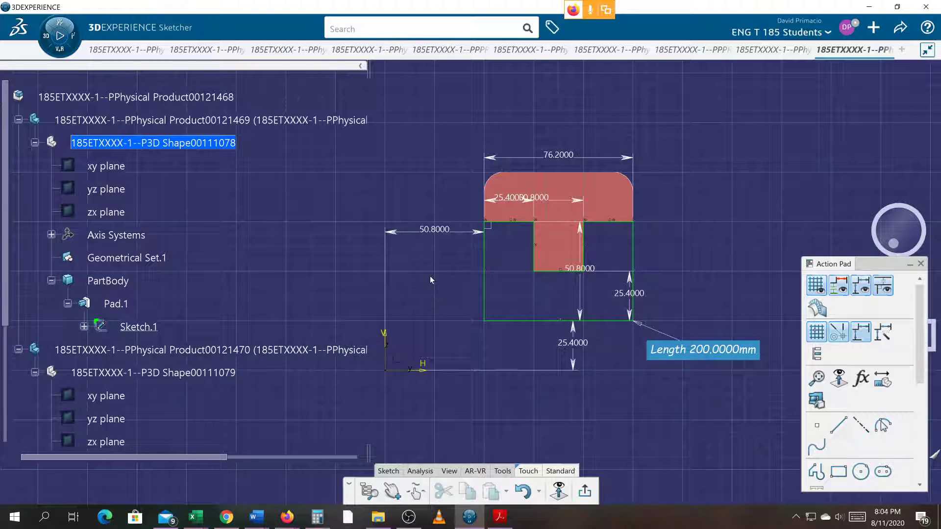
scroll(475, 278, "up", 1)
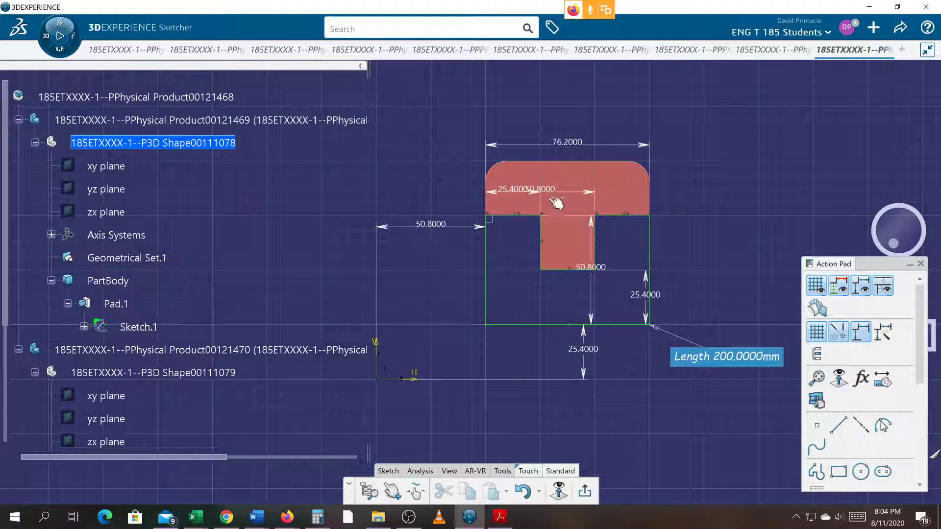
mouse_move(571, 199)
left_mouse_down()
mouse_move(561, 111)
mouse_move(549, 111)
left_mouse_up()
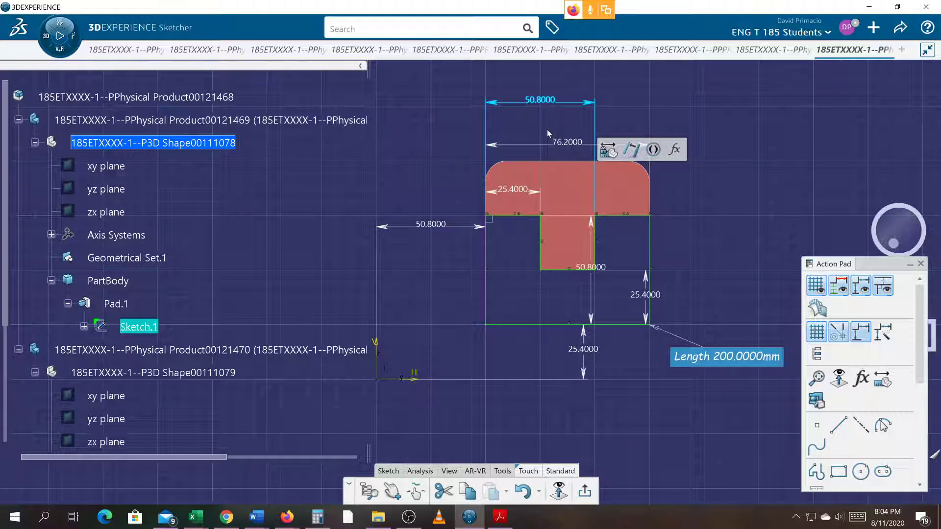
key("Delete")
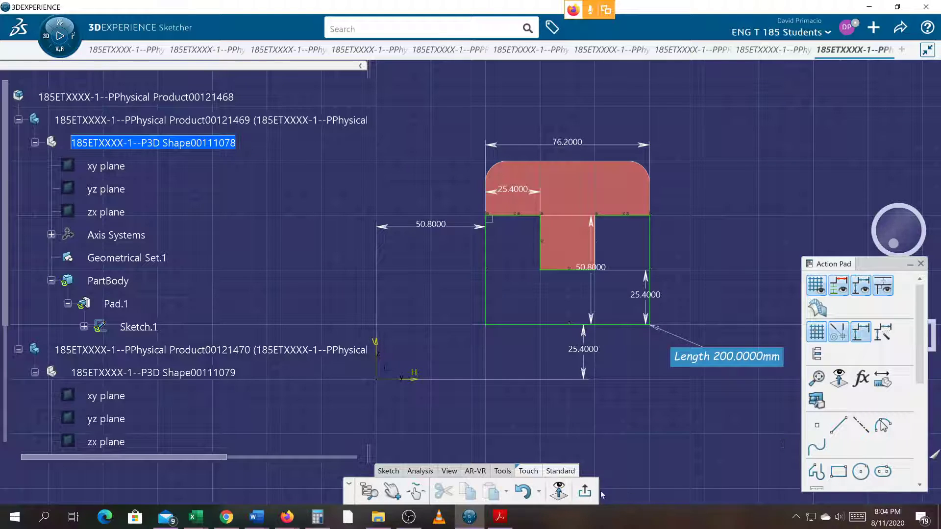
Step: Add a dimension constraint on the right flange's width
left_click(388, 472)
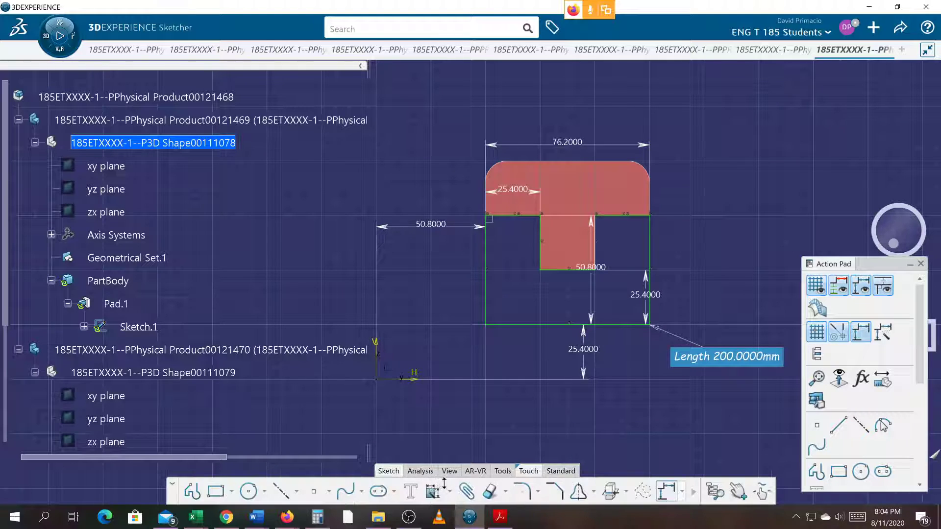
left_click(449, 491)
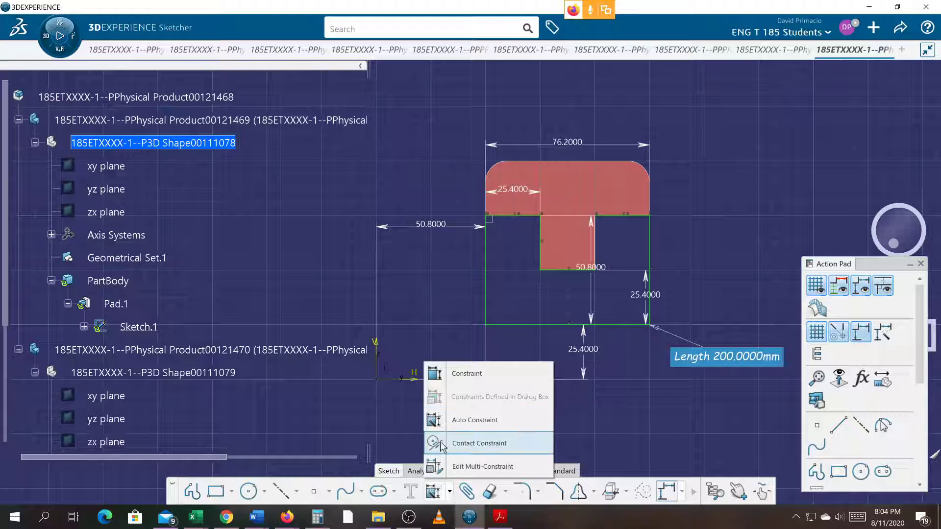
left_click(435, 374)
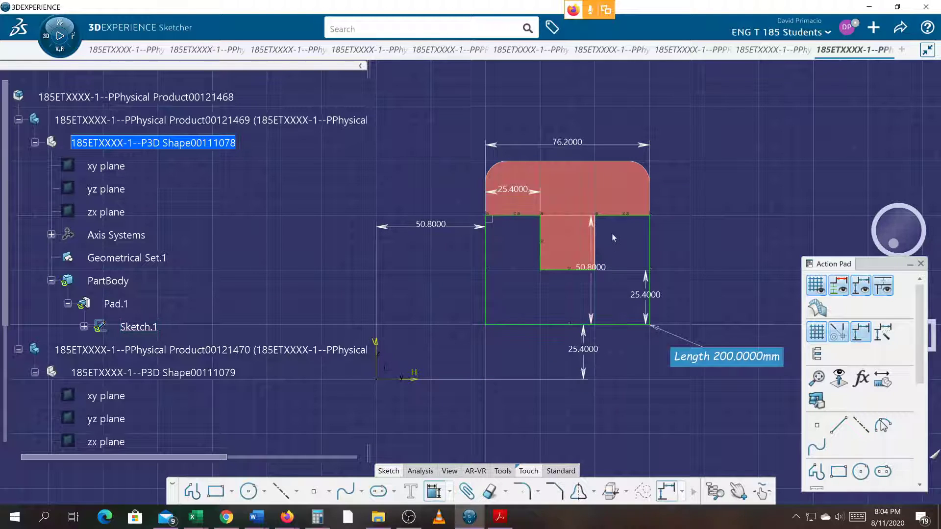
left_click(609, 216)
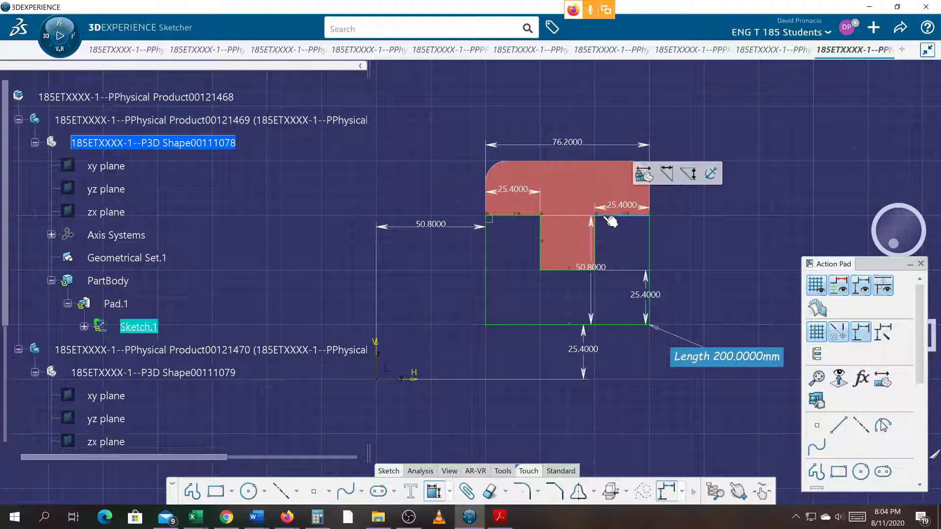
left_click(710, 210)
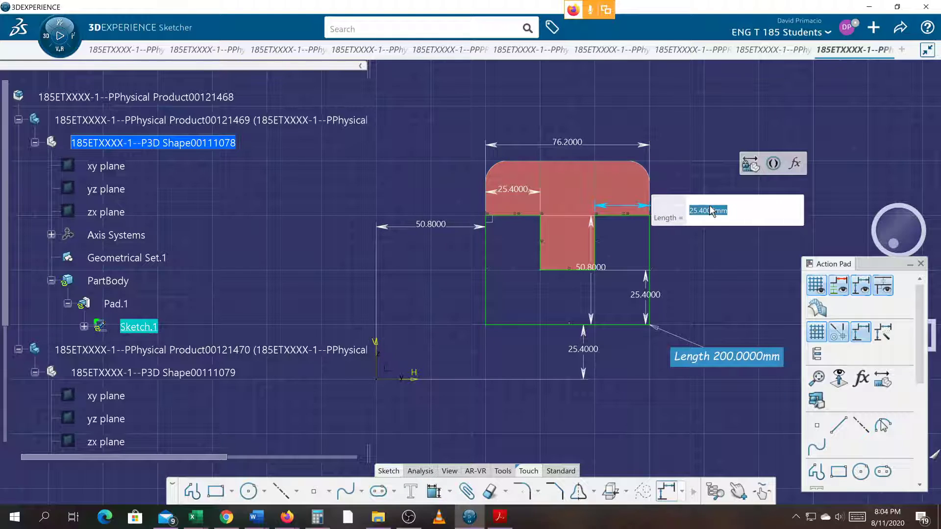
Step: Link the left flange's 25.4 width to the right flange dimension with a formula
type("=")
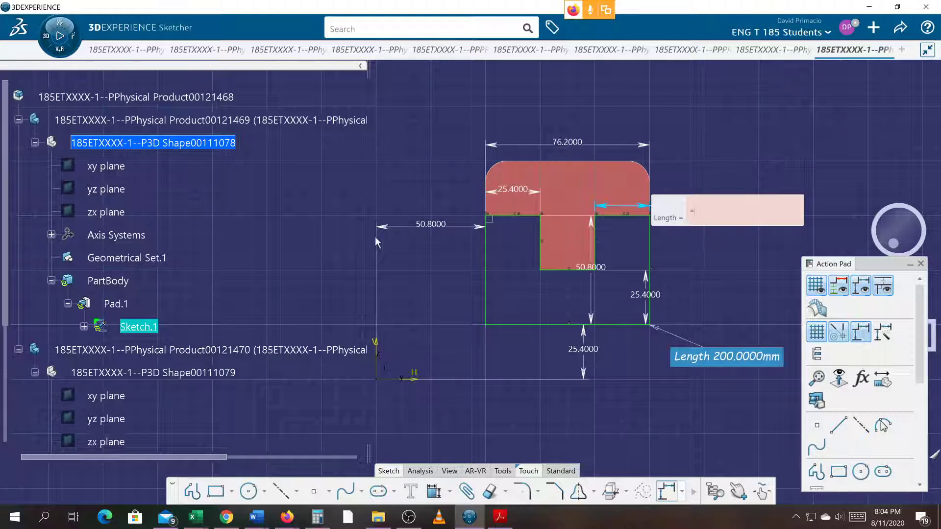
double_click(510, 190)
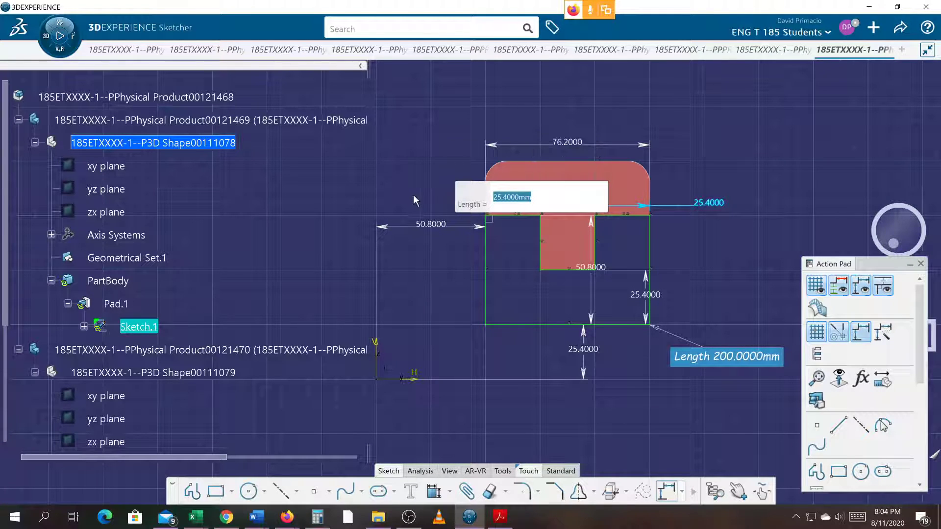
key("Return")
left_click_drag(507, 193, 402, 193)
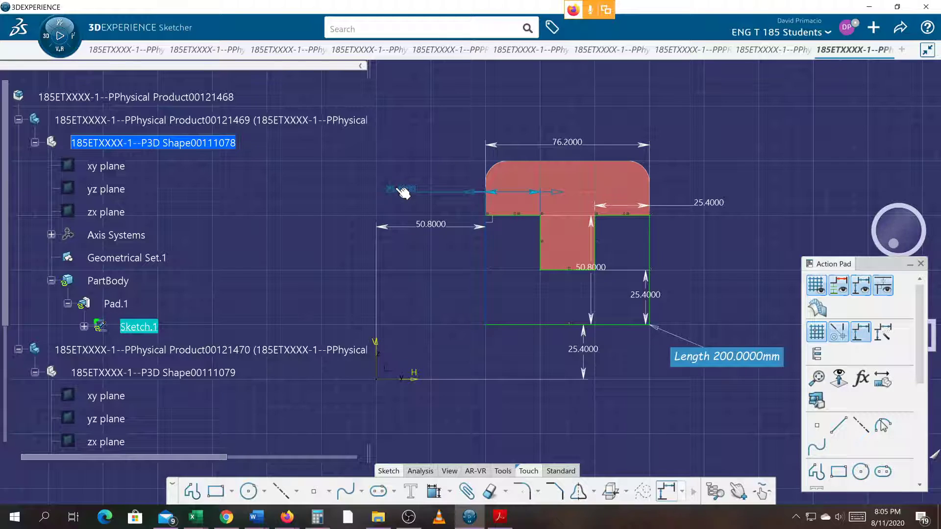
double_click(399, 191)
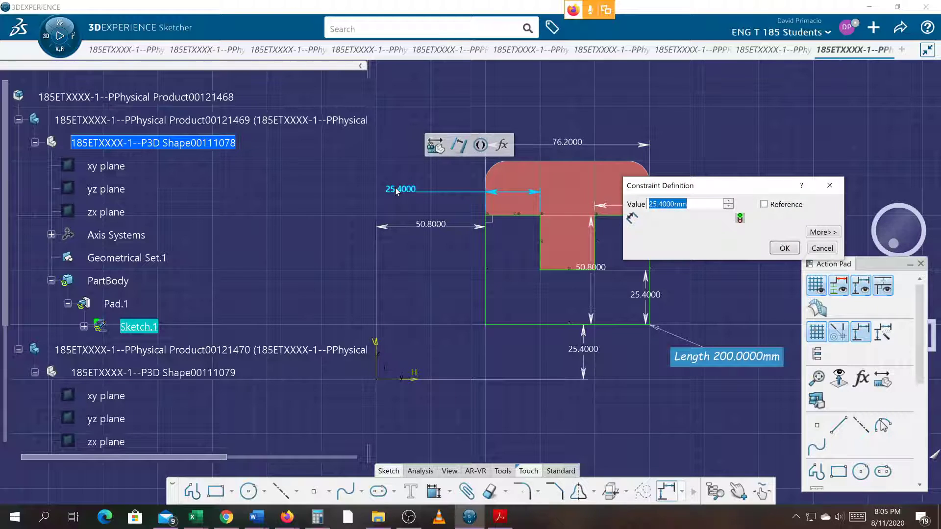
type("=")
left_click_drag(711, 185, 743, 92)
left_click(719, 205)
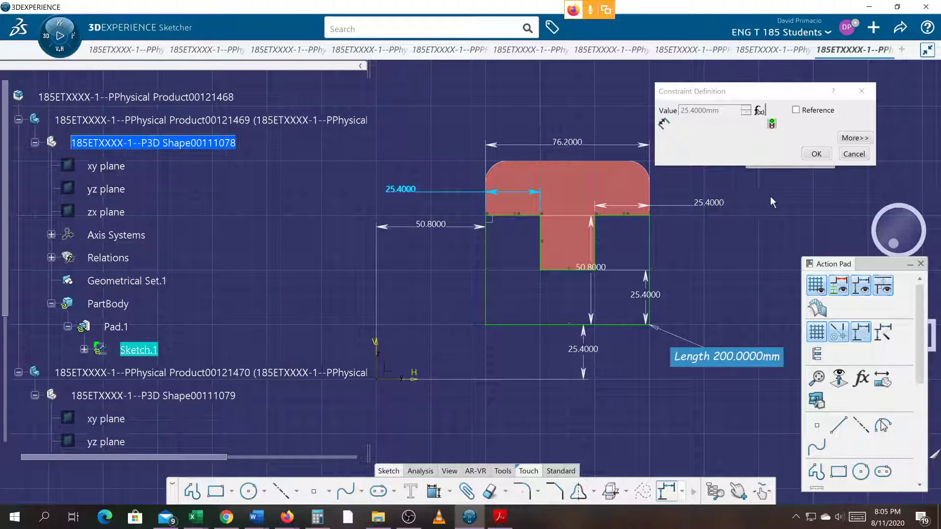
left_click(816, 152)
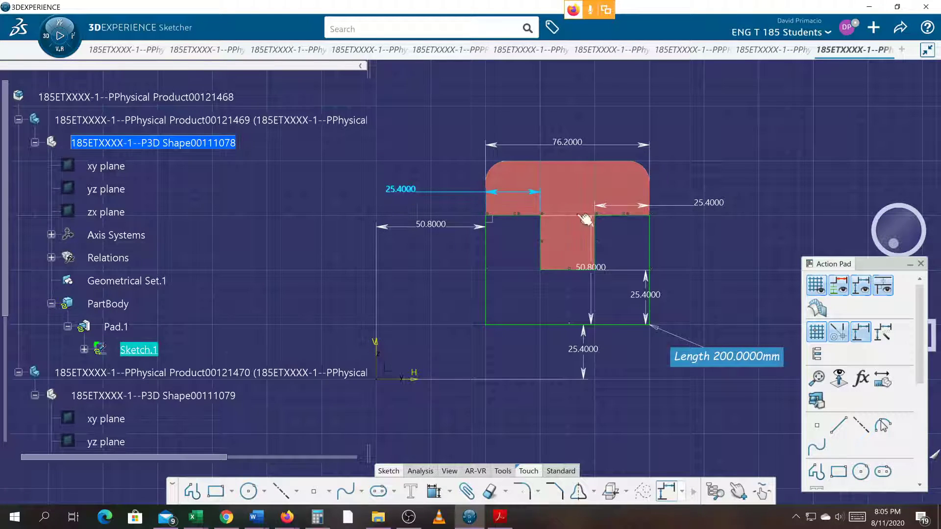
Step: Change the right flange width to 15 mm and the vertical 25.4 mm dimension to 20 mm
double_click(706, 207)
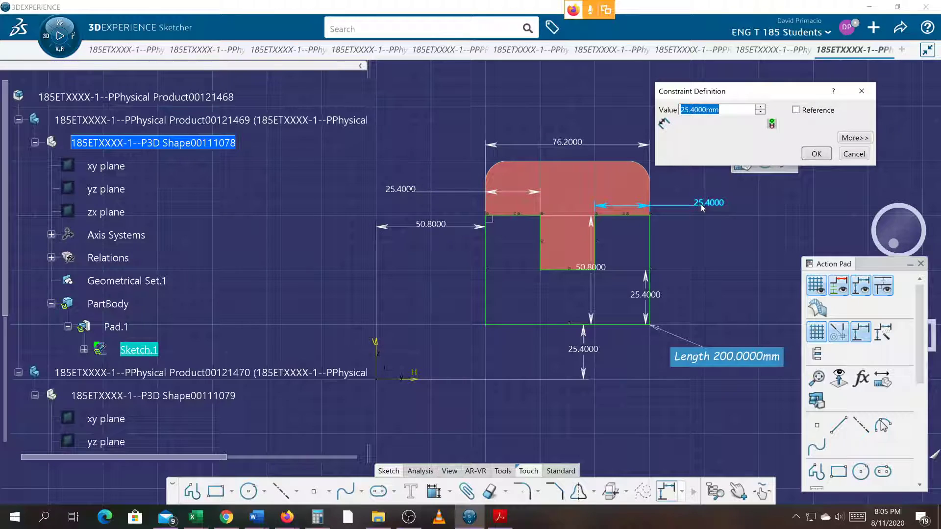
type("15")
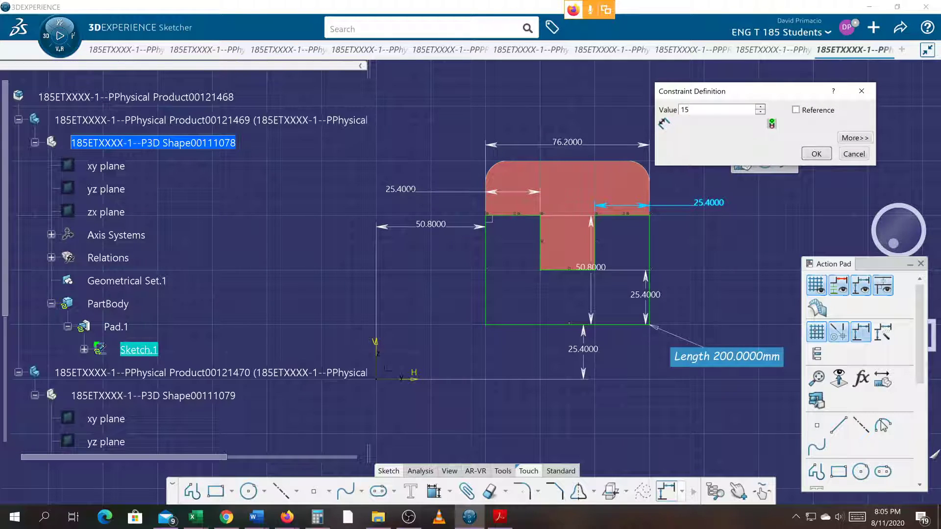
key("Return")
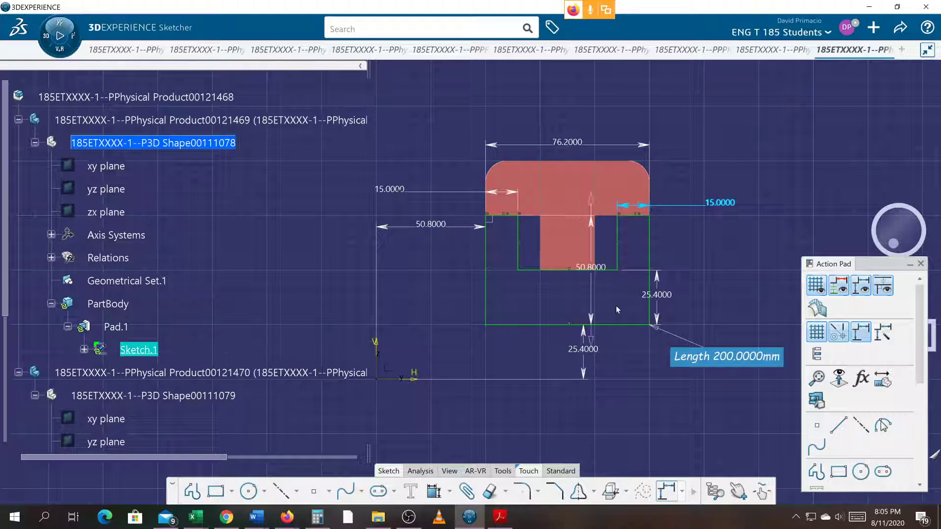
double_click(665, 300)
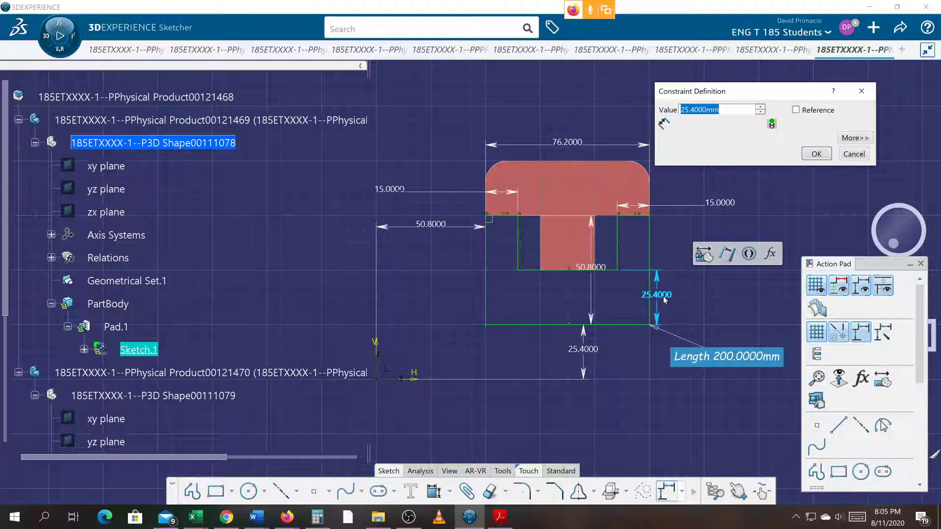
type("20")
key("Return")
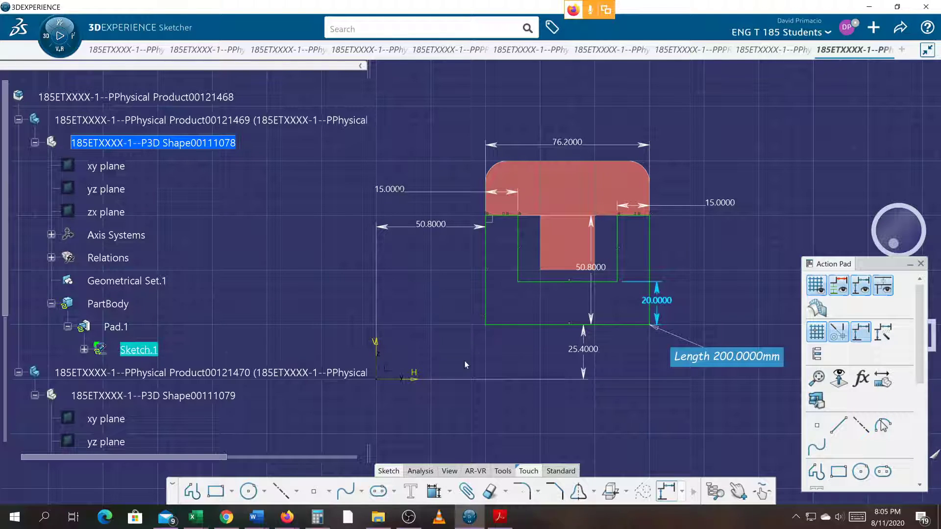
Step: Exit the Sketcher to check the reshaped 3D part, then open the second part's Sketch.1
left_click(548, 471)
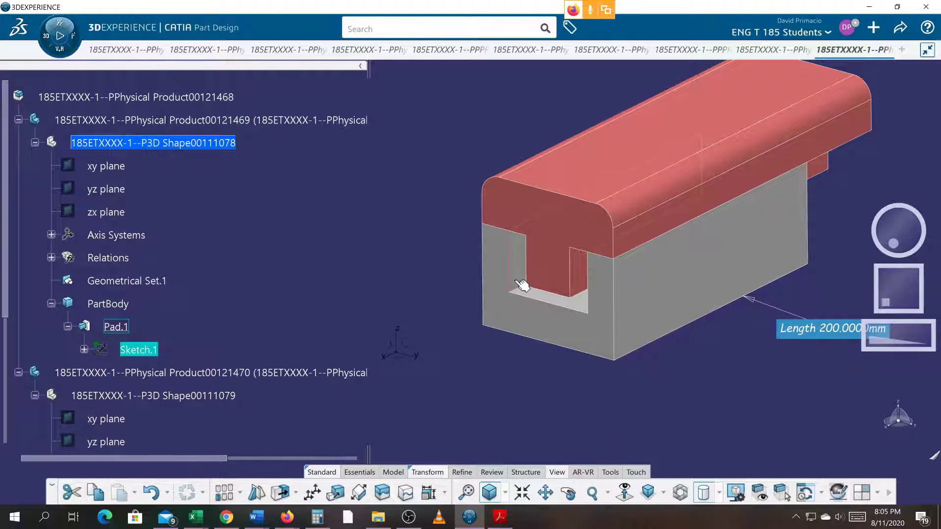
mouse_move(521, 284)
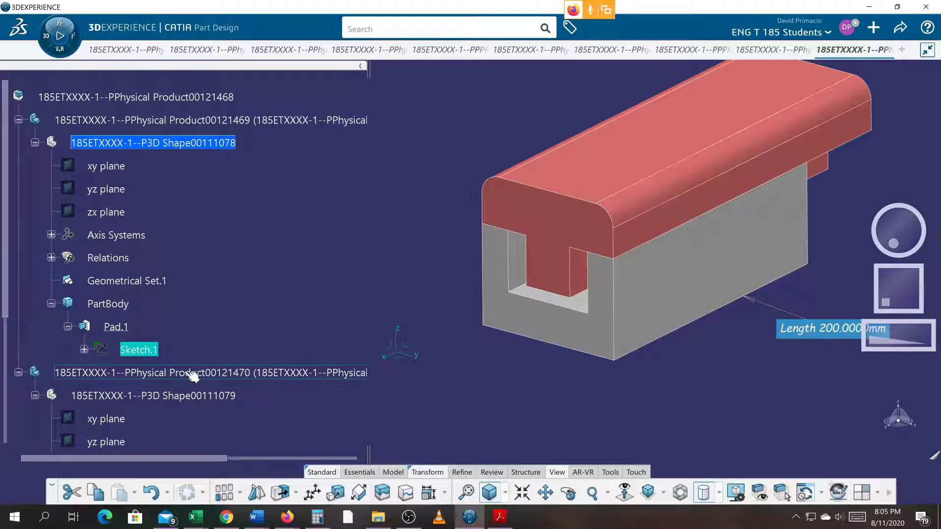
scroll(10, 412, "down", 3)
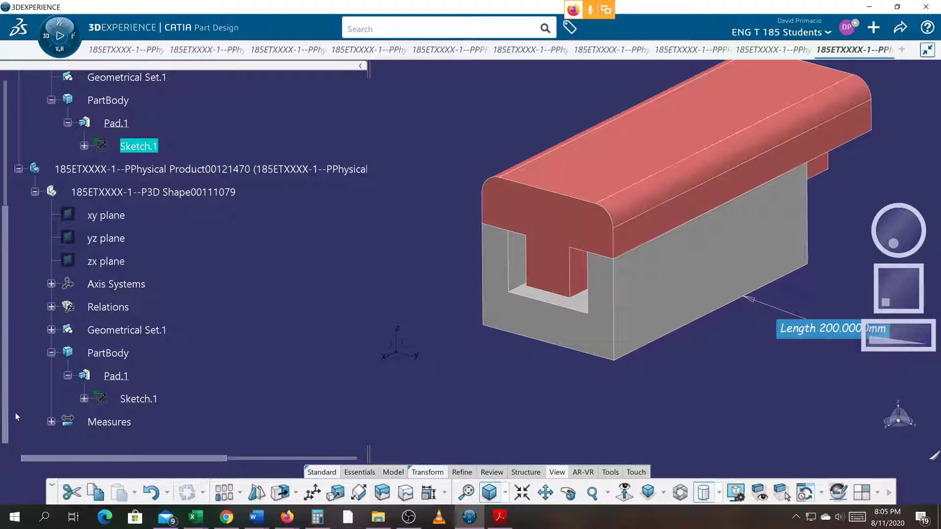
left_click(132, 399)
double_click(129, 400)
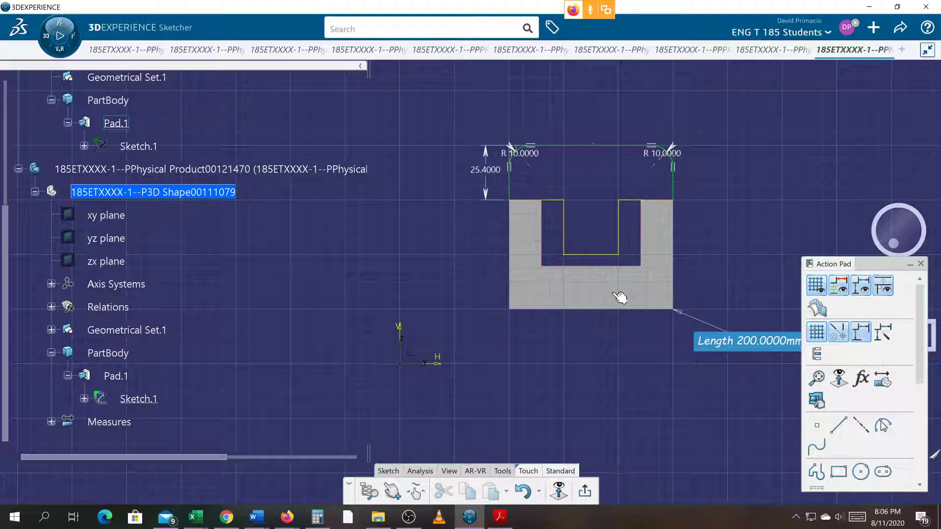
Step: Exit the sketch without changes and expand the tree toward the root product
left_click(586, 493)
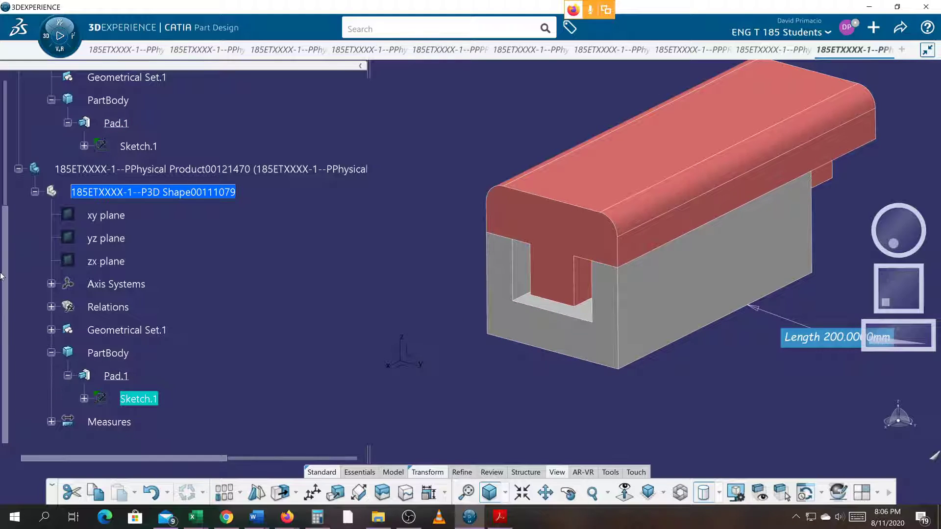
left_click(4, 188)
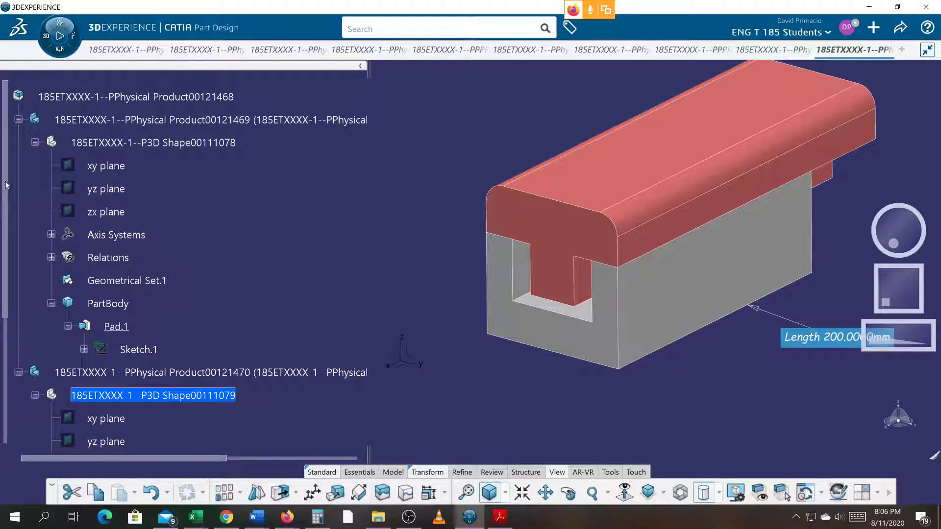
Step: Activate the root product, run Update on the whole two-part assembly, then deselect and pan
double_click(73, 98)
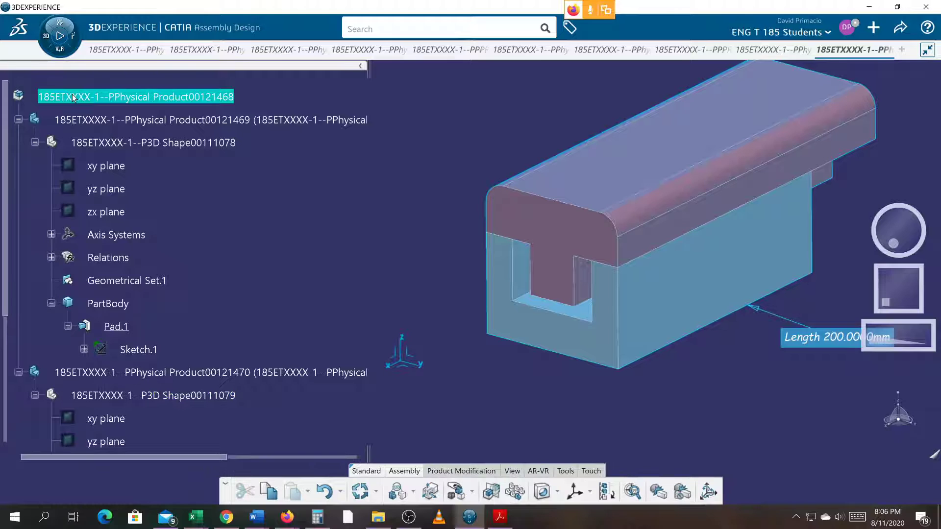
right_click(74, 98)
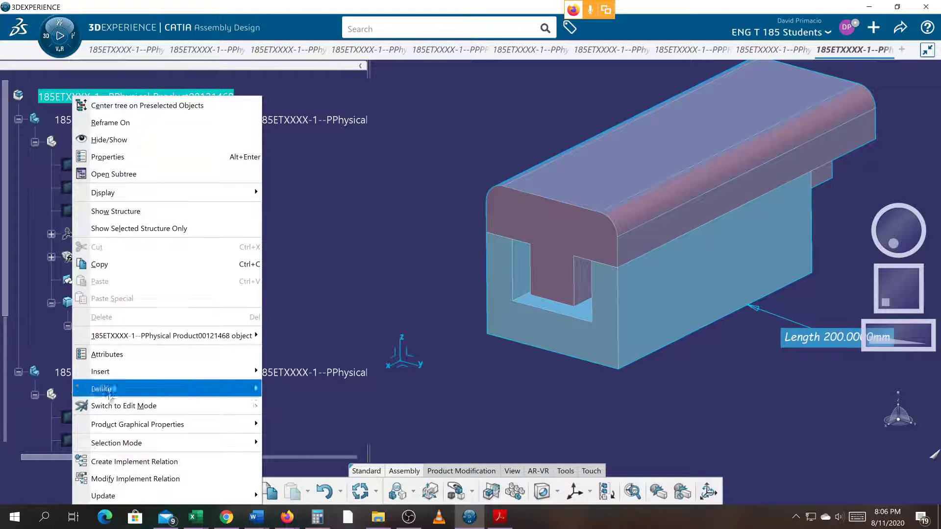
mouse_move(172, 496)
left_click(291, 462)
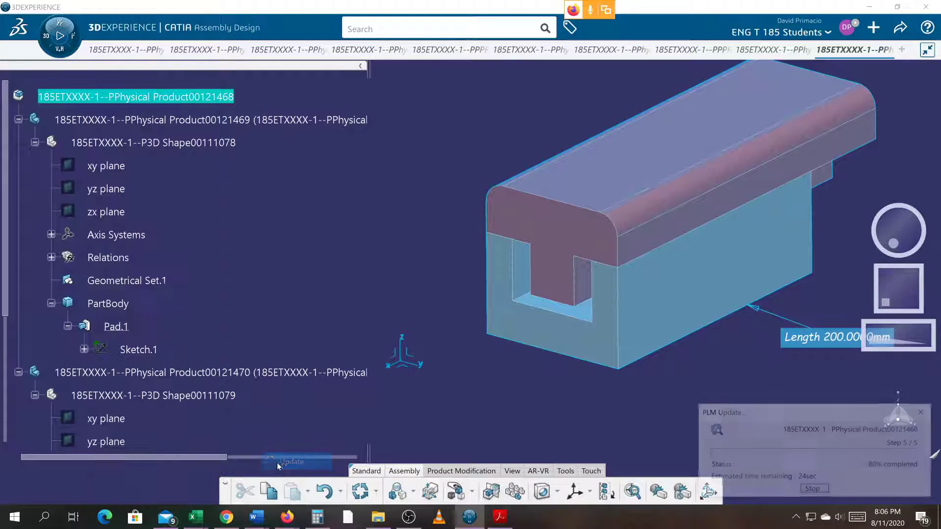
left_click(484, 345)
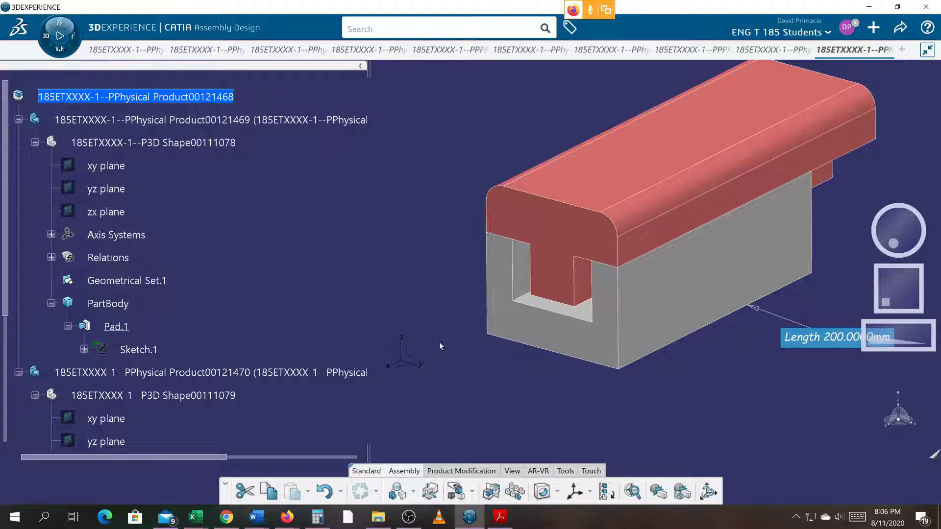
middle_click_drag(439, 342, 363, 350)
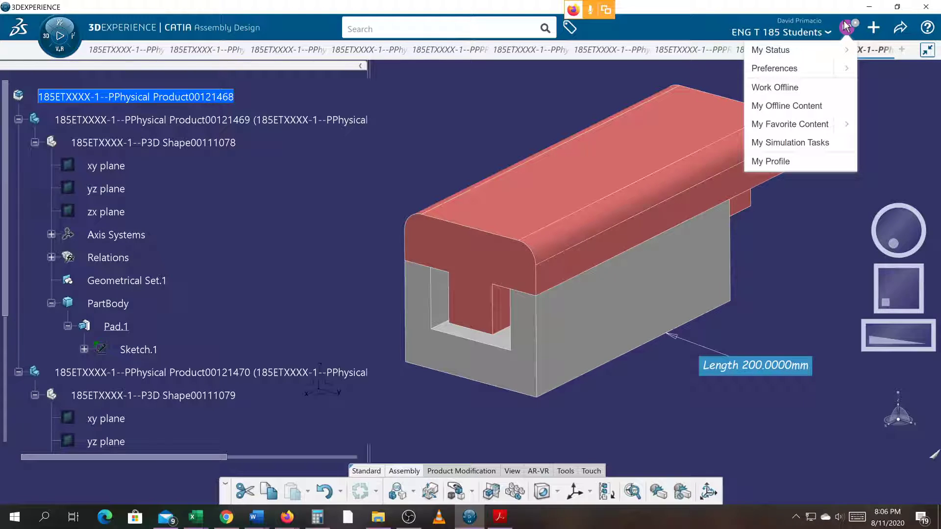
Step: In Legacy Preferences, check Keep link with selected object under Infrastructure > 3D Shape Infrastructure, then OK
left_click(840, 69)
left_click(841, 72)
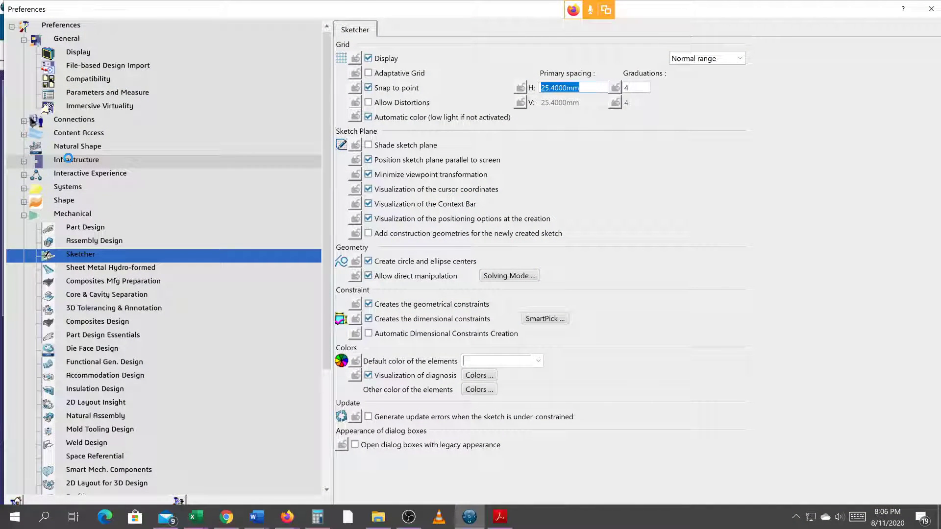
left_click(76, 160)
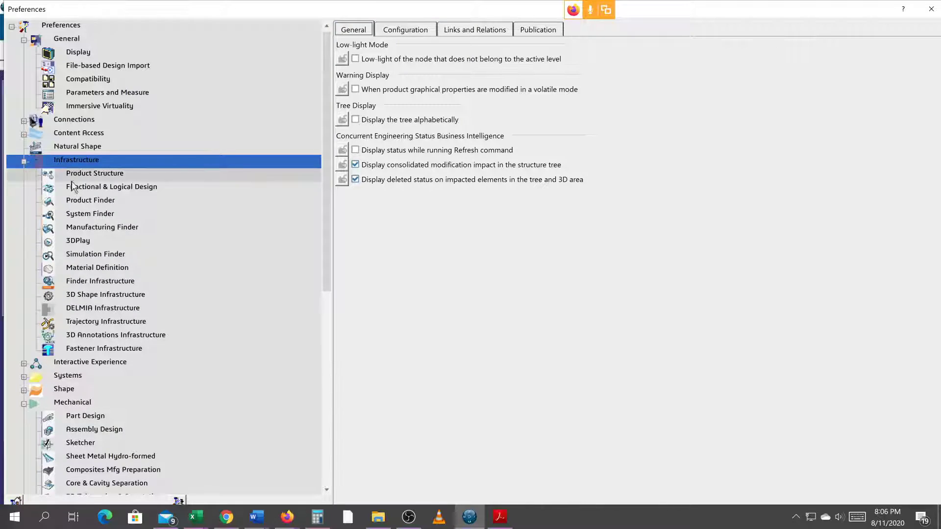
left_click(99, 300)
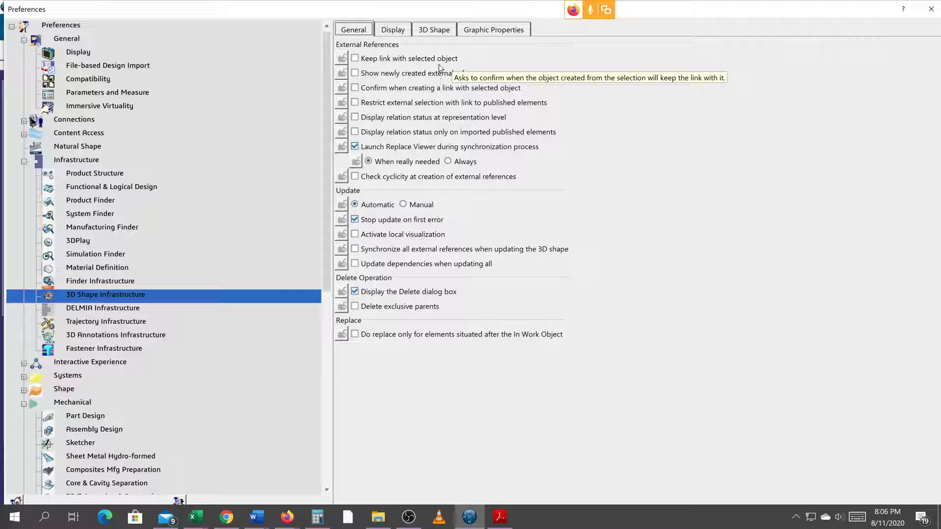
left_click(355, 59)
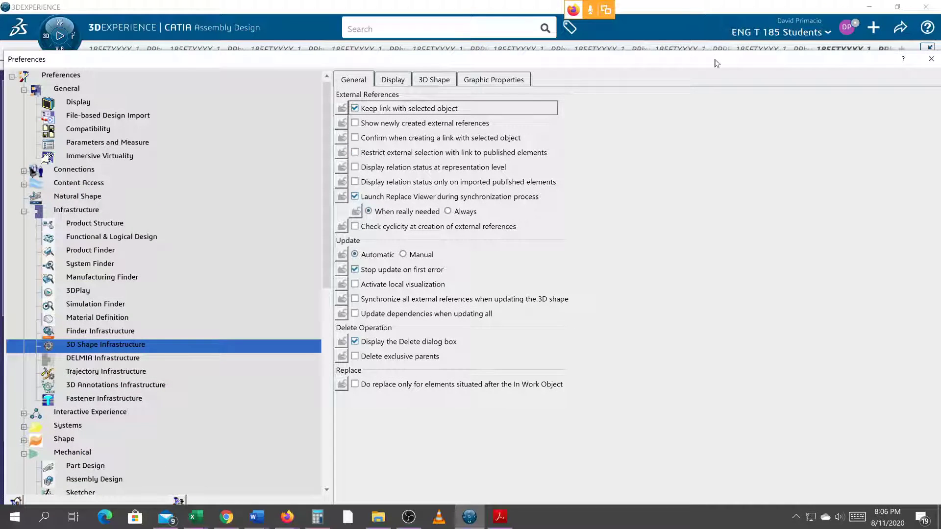
left_click_drag(715, 59, 681, 22)
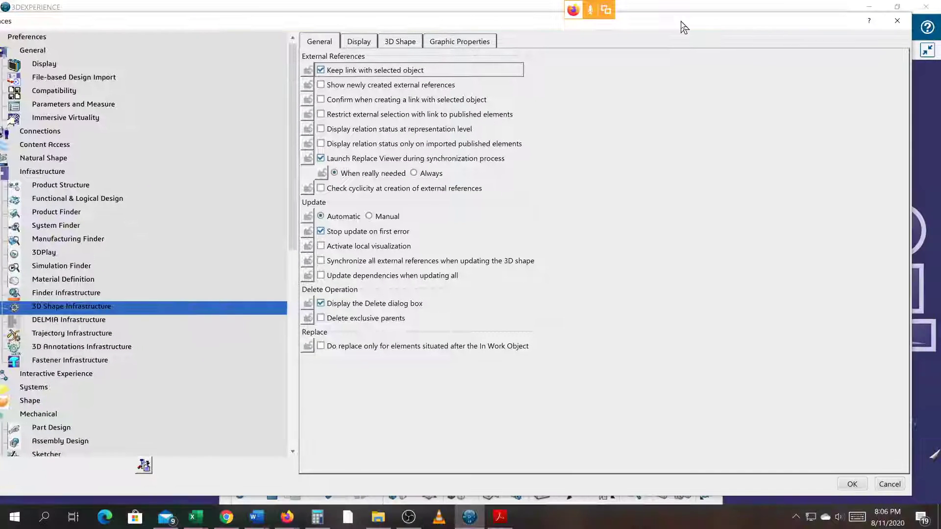
left_click(852, 485)
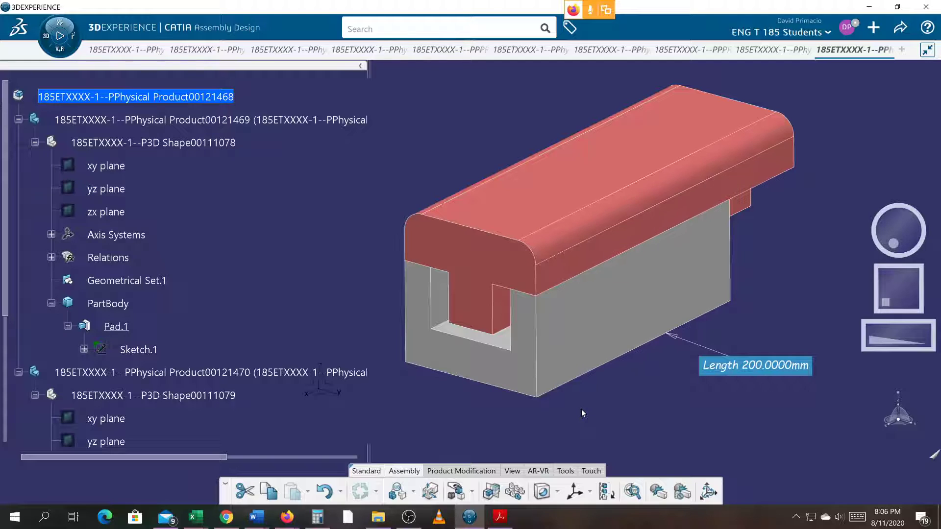
Step: Update the whole root assembly again with the link preference now on
right_click(81, 97)
mouse_move(109, 497)
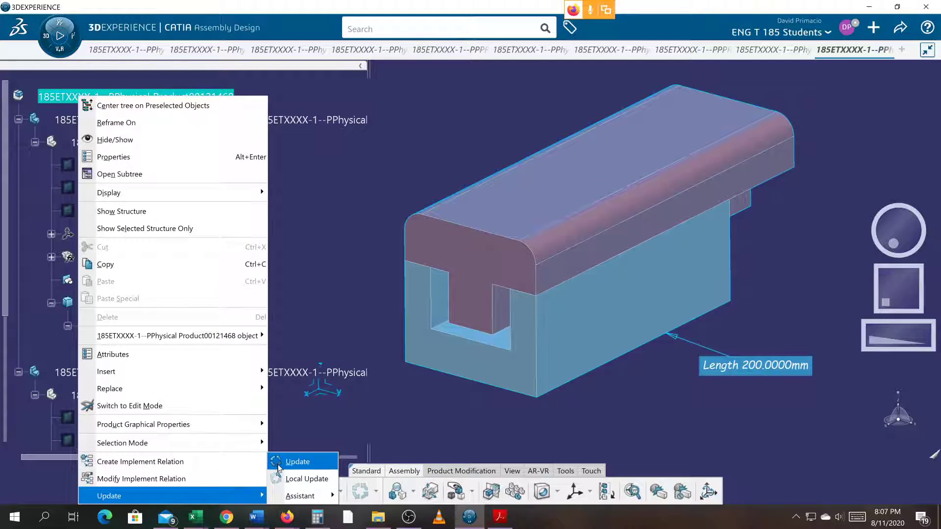
left_click(301, 458)
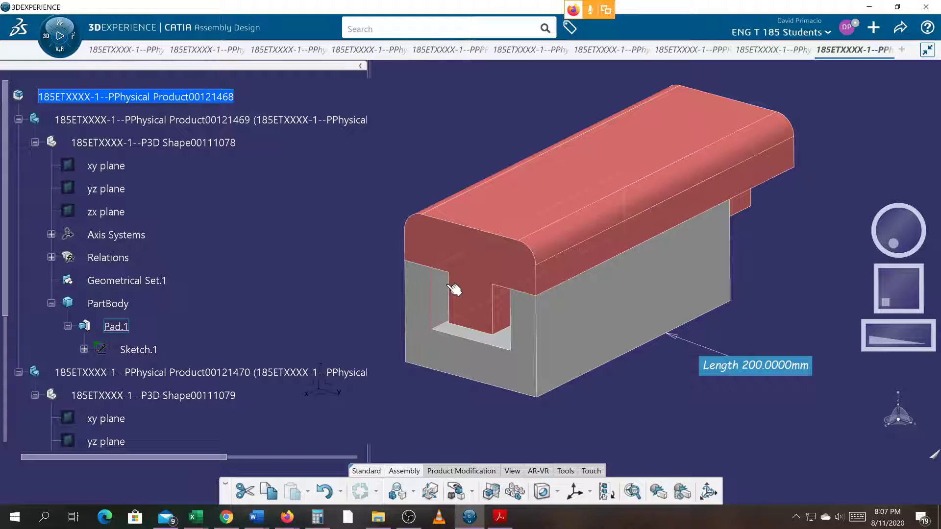
Step: Pan and zoom in on the red cap and grey U-channel notch
middle_click_drag(346, 307, 450, 319)
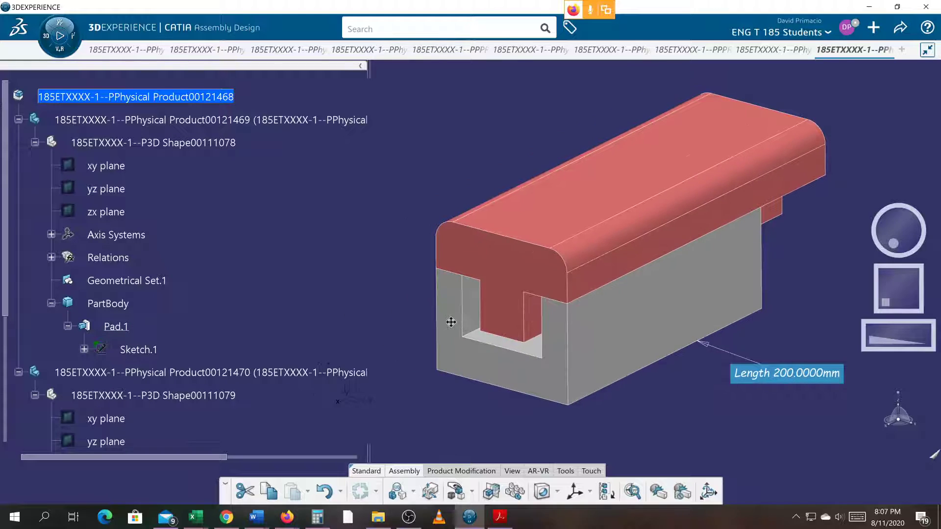
scroll(450, 319, "up", 2)
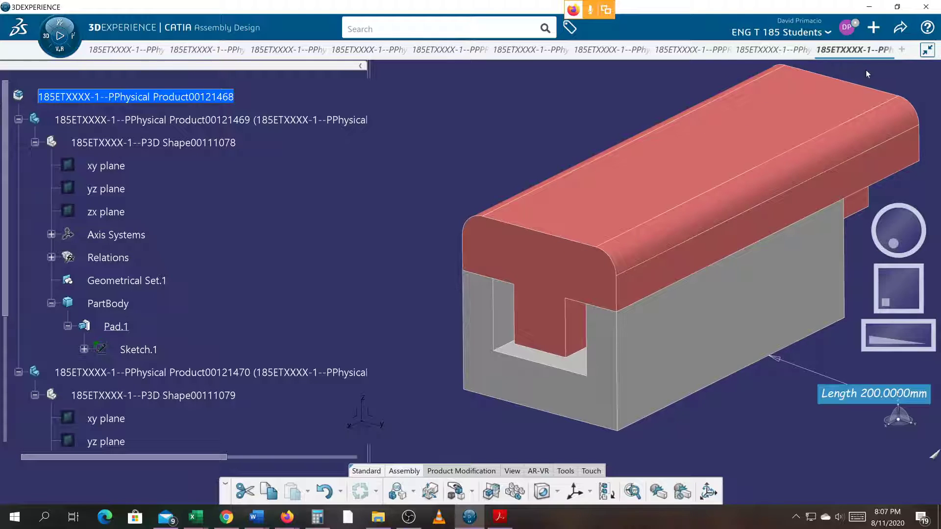
middle_click_drag(866, 69, 827, 97)
left_click(847, 28)
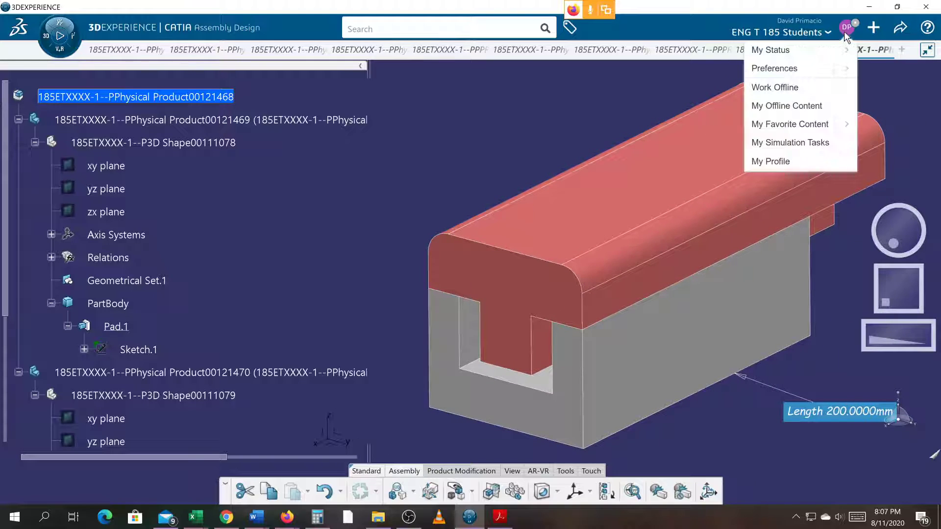
left_click(840, 69)
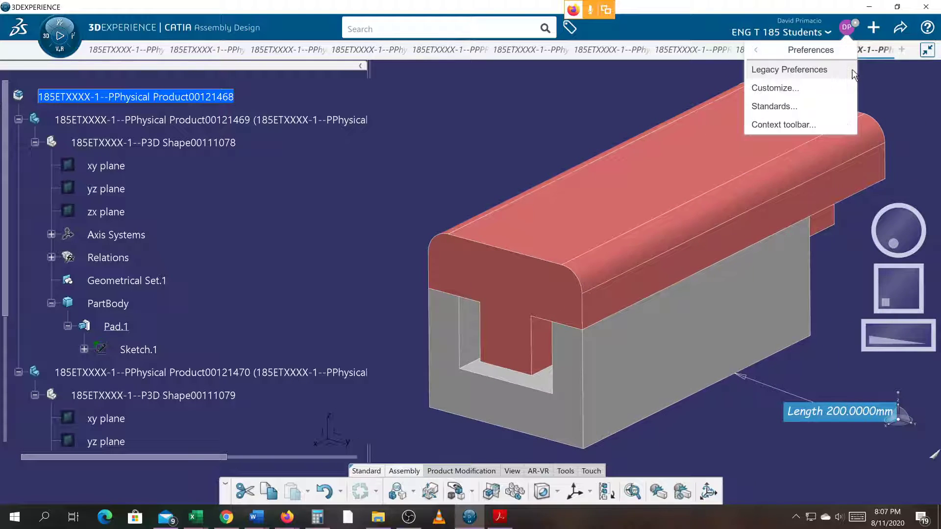
left_click(822, 71)
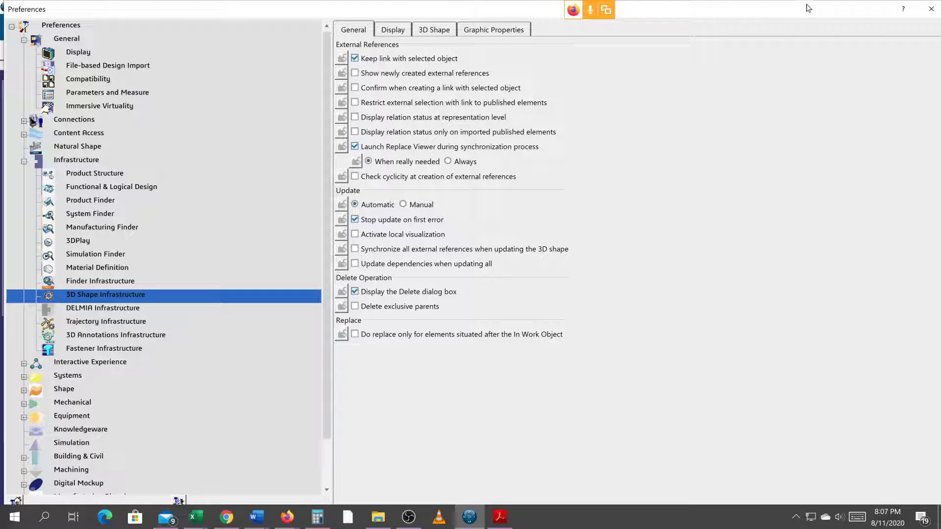
left_click(932, 9)
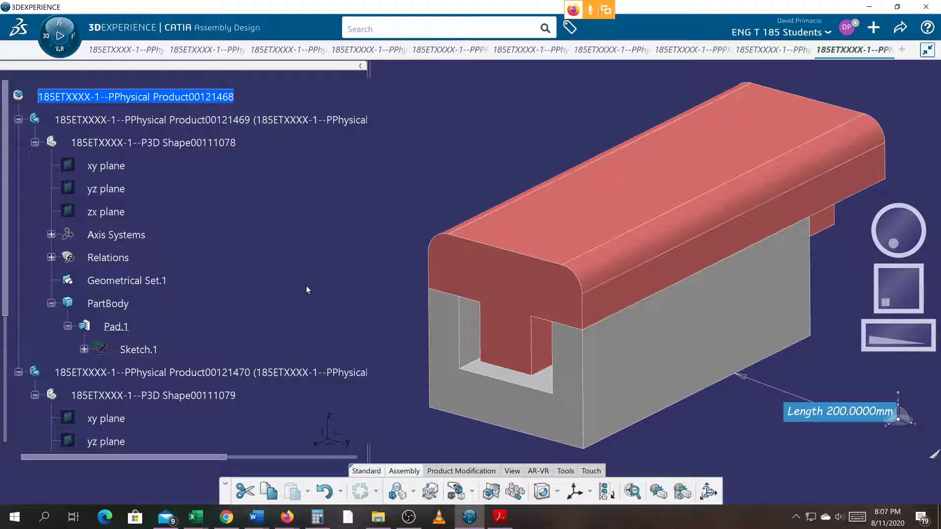
middle_click_drag(326, 267, 96, 232)
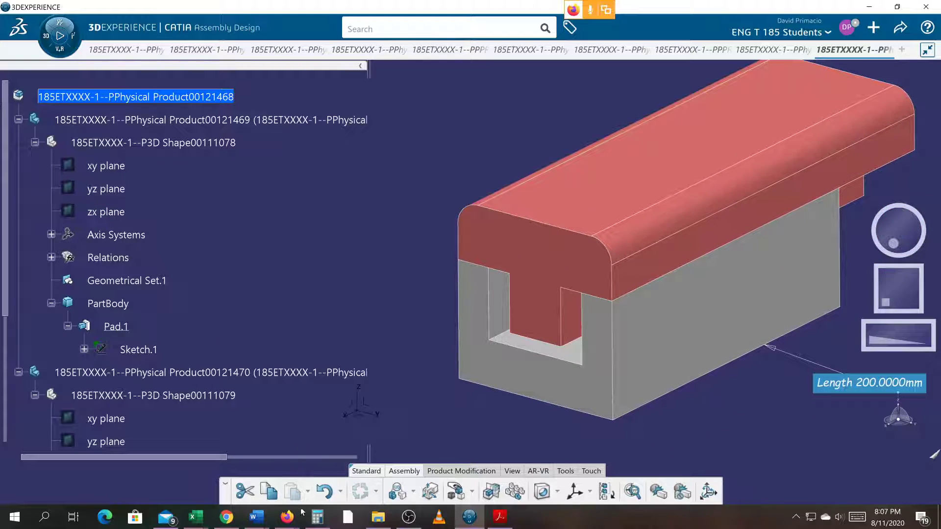
mouse_move(287, 516)
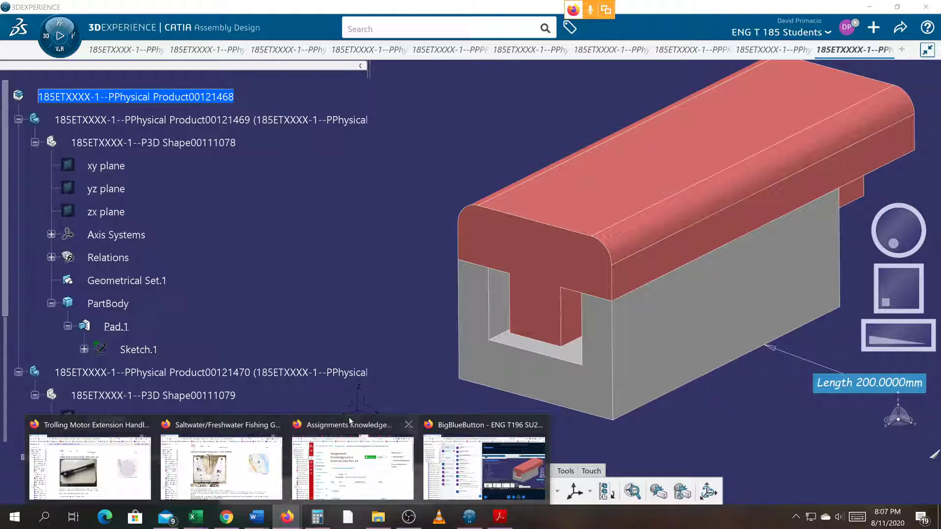
Step: Bring the Canvas assignment page forward and go to the next assignment in the module
left_click(341, 462)
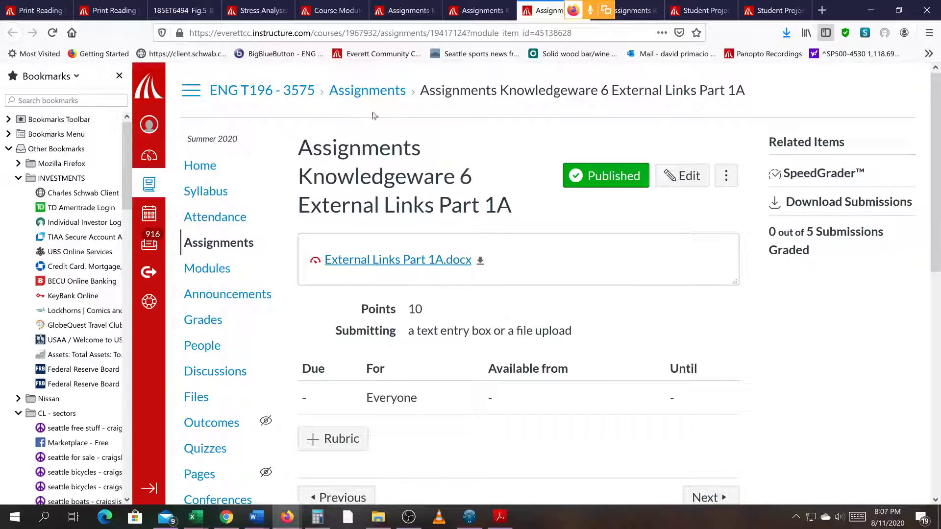
scroll(557, 307, "down", 1)
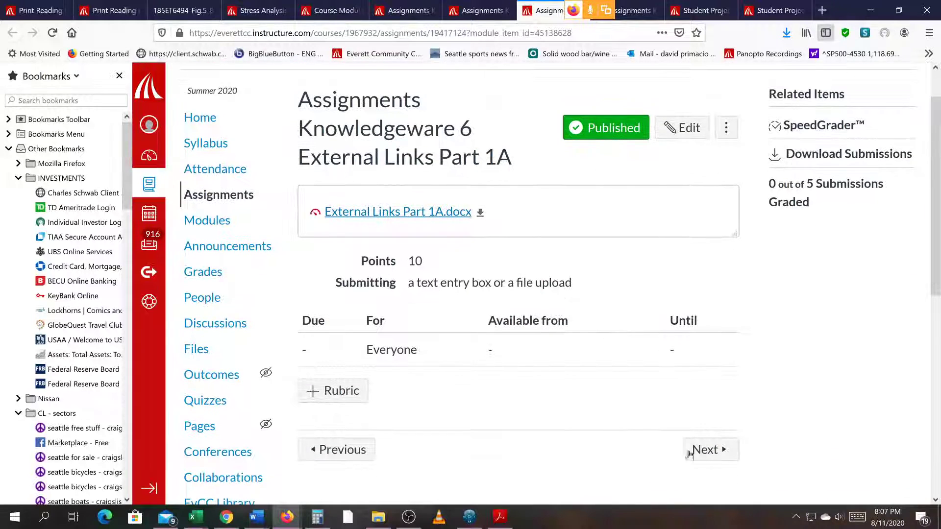
left_click(696, 449)
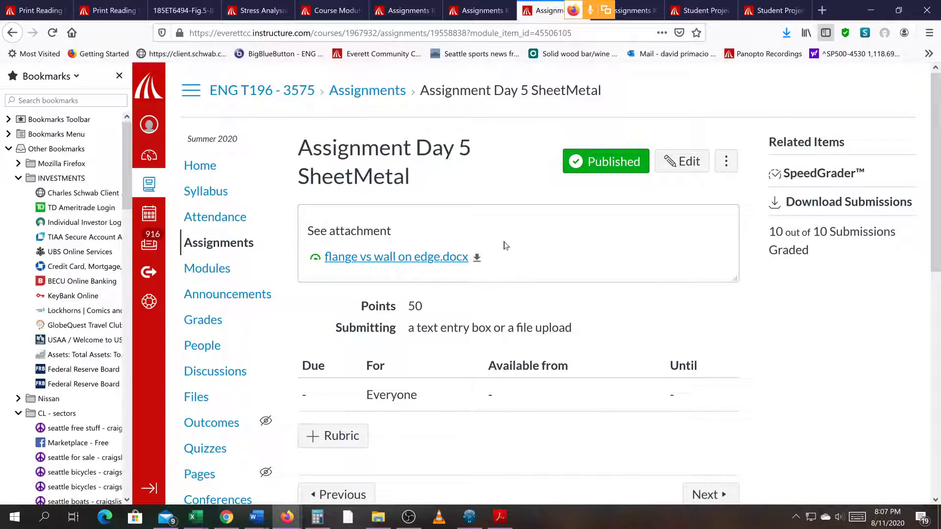
Step: From Modules, open Knowledgeware 7 External Links Part 1B under Day 6 and download External_Links_Part_1B.docx
left_click(214, 268)
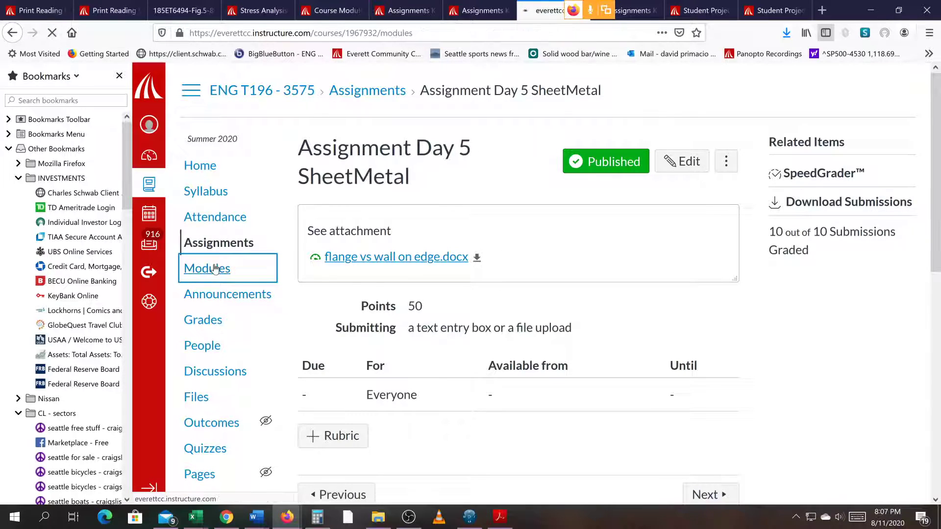
scroll(338, 325, "down", 5)
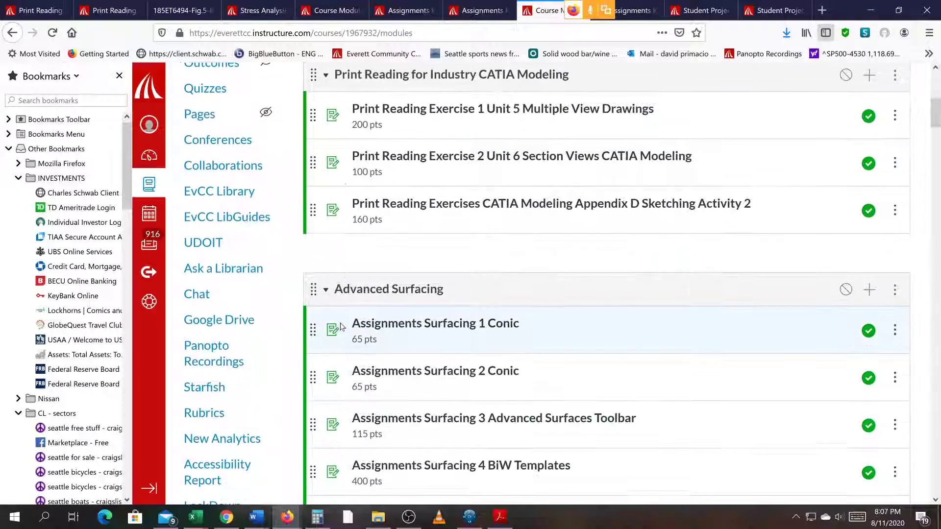
scroll(342, 327, "down", 12)
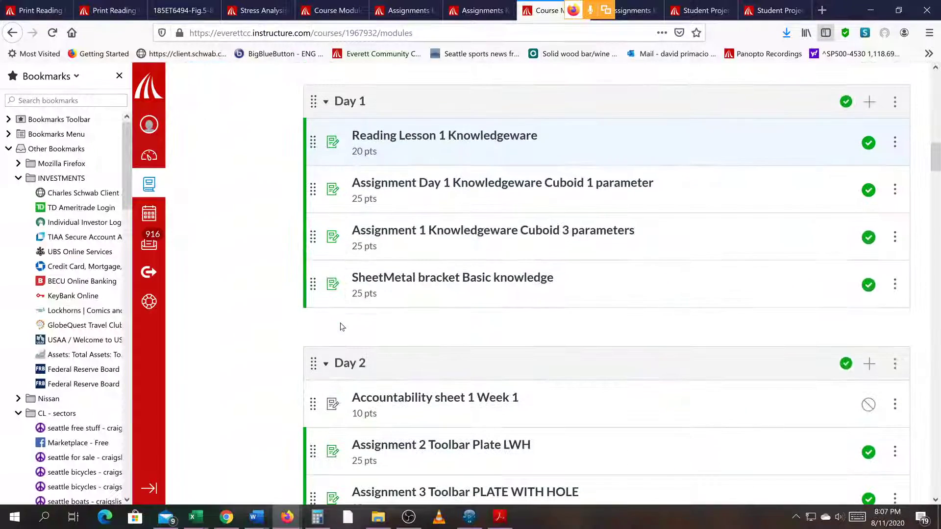
scroll(342, 327, "down", 10)
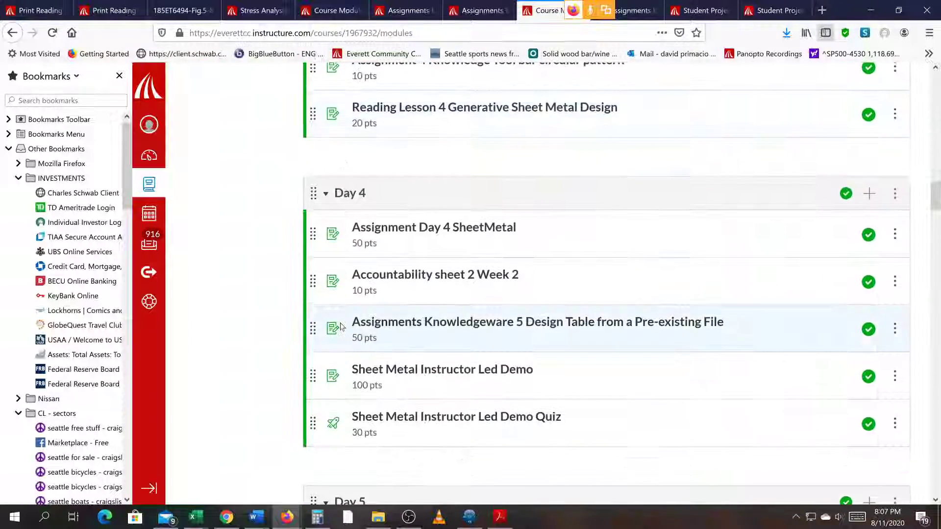
scroll(341, 327, "down", 6)
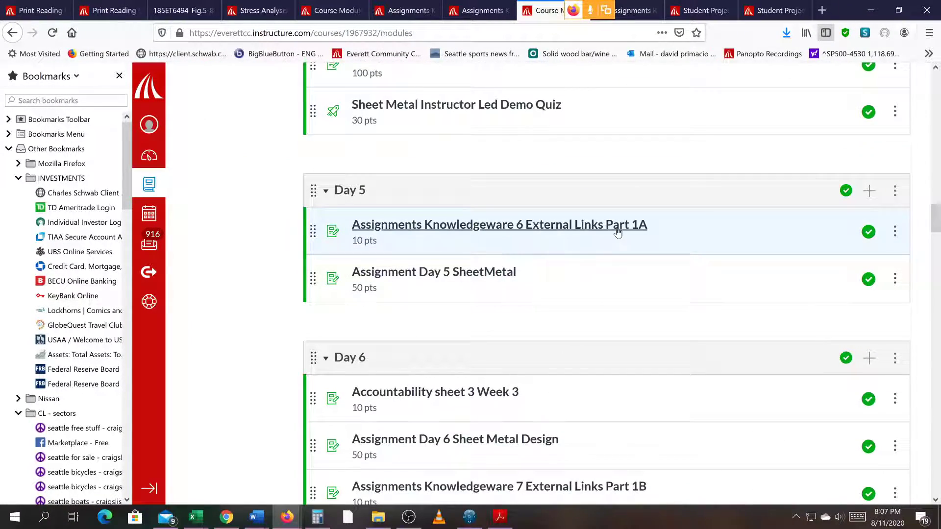
scroll(618, 232, "down", 3)
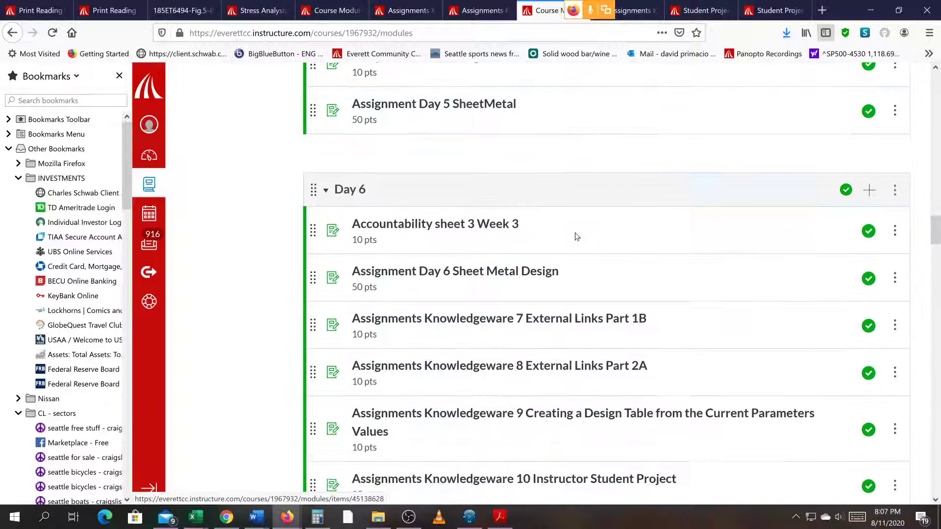
left_click(601, 324)
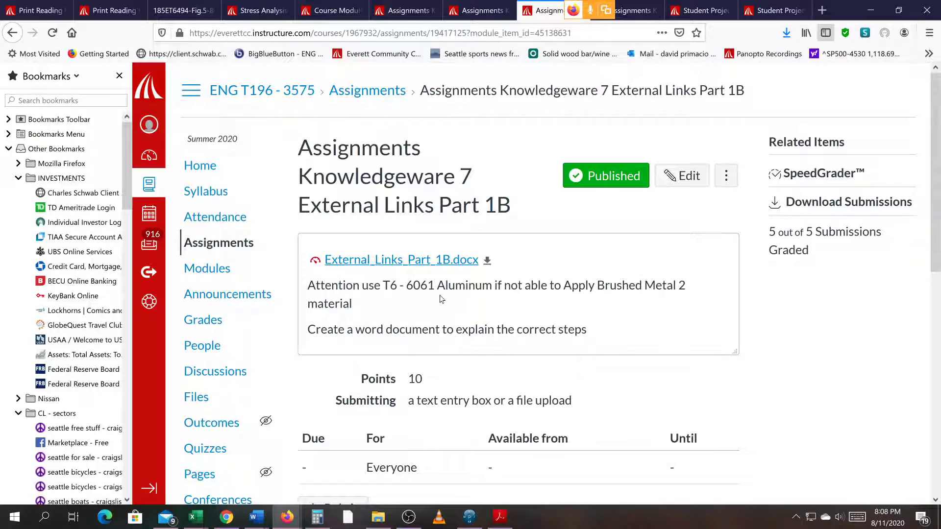
left_click(452, 265)
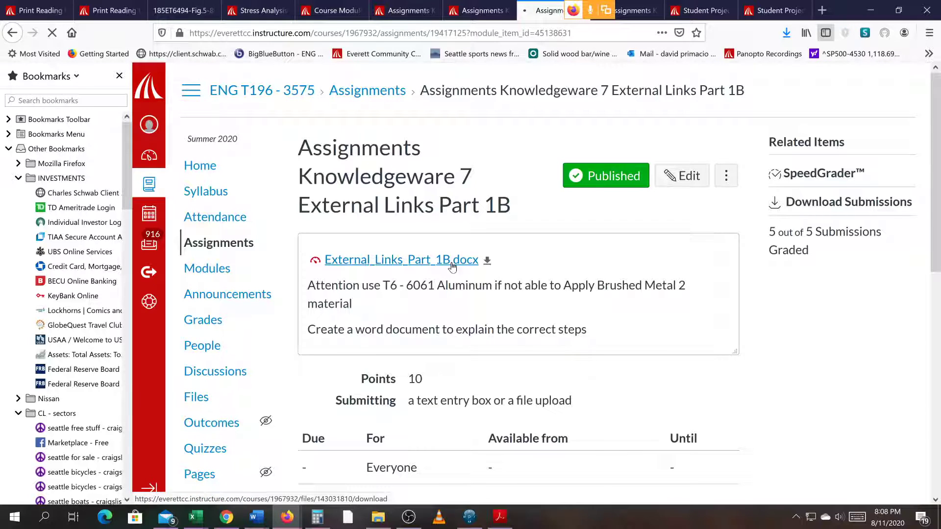
Step: Open External_Links_Part_1B.docx in Word, scroll through its steps, then switch to External Links Part 1A
left_click(752, 358)
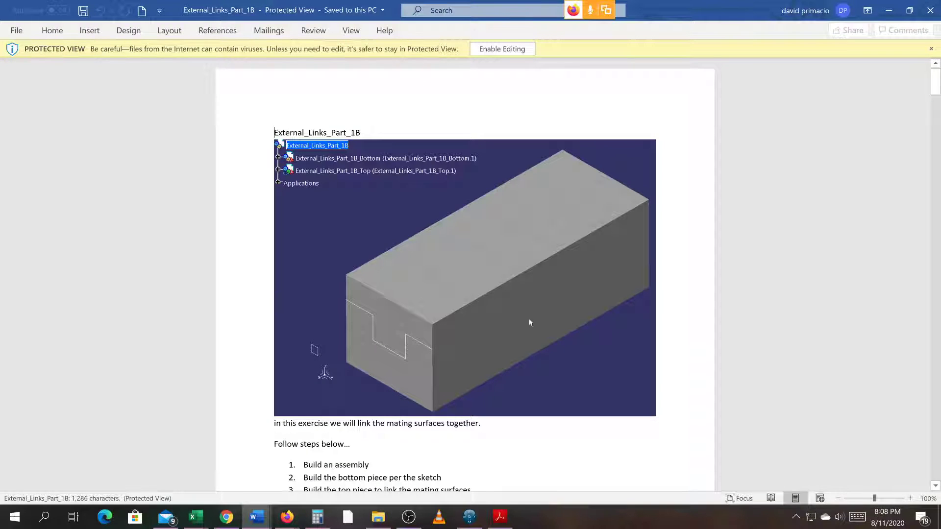
scroll(530, 323, "down", 20)
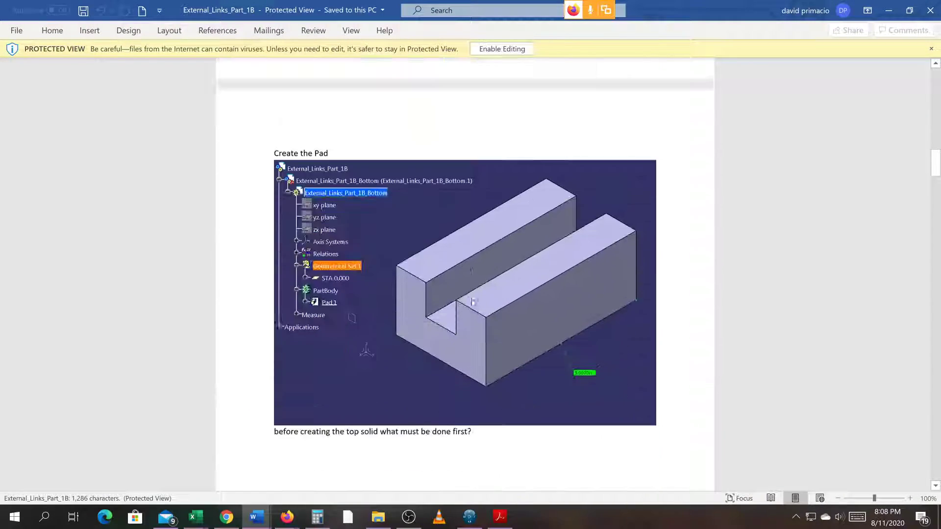
scroll(471, 300, "down", 15)
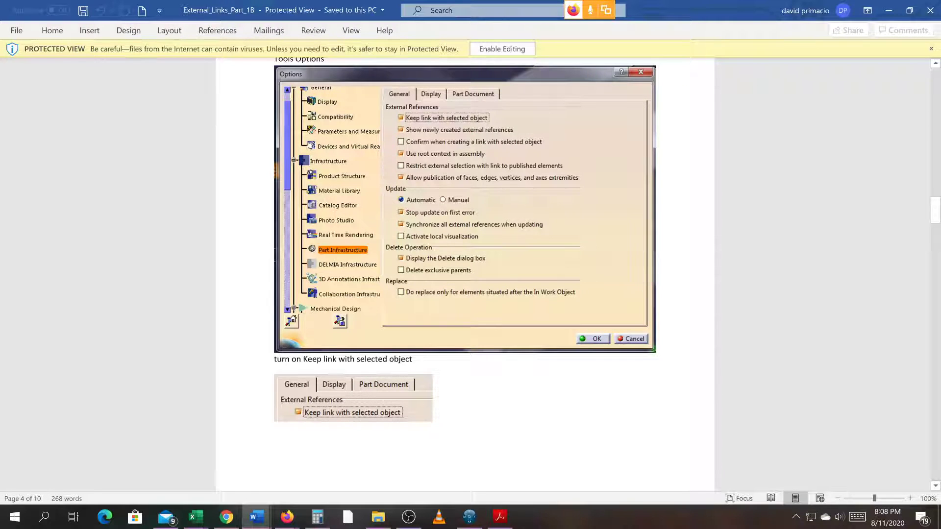
scroll(529, 397, "down", 15)
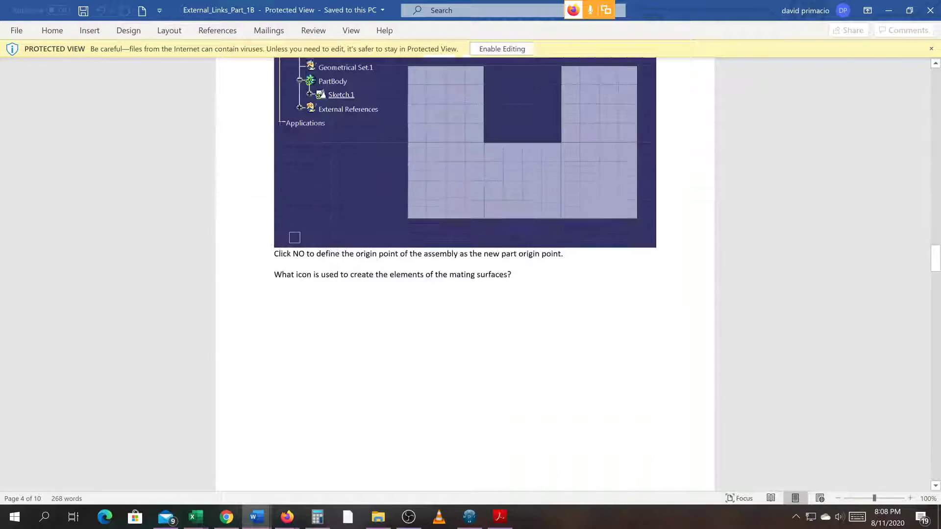
left_click_drag(935, 274, 939, 490)
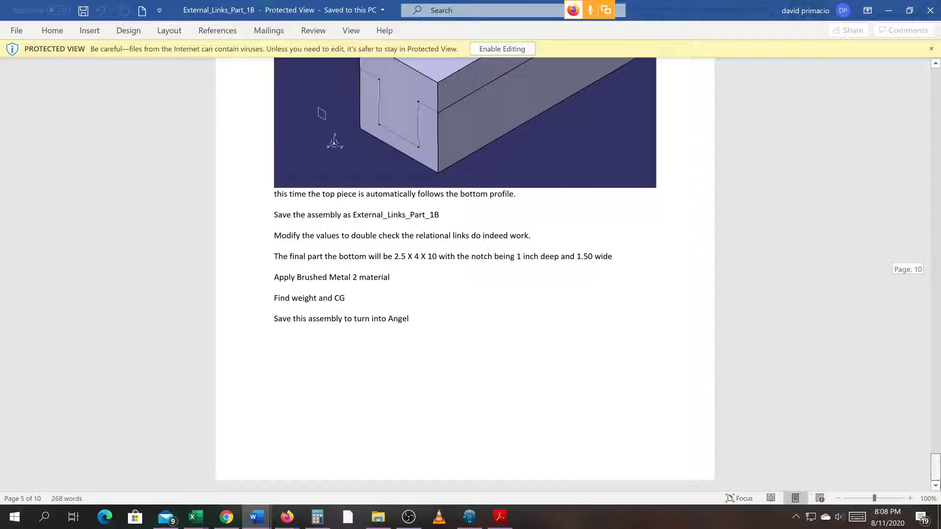
scroll(634, 375, "up", 8)
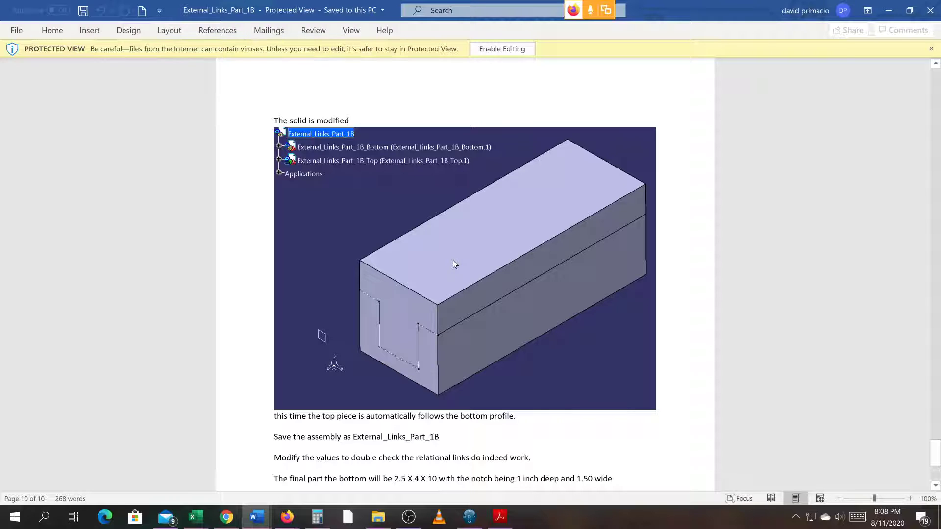
key("alt+Tab")
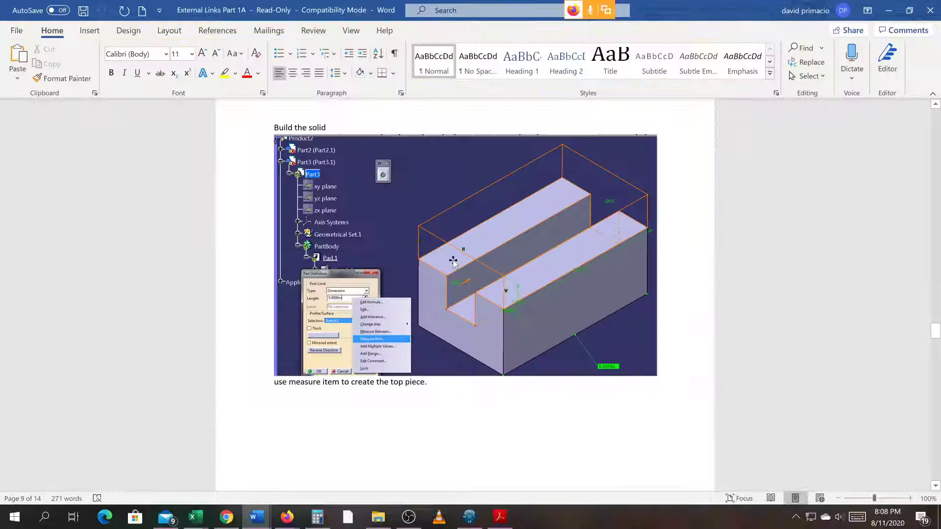
key("alt+Tab")
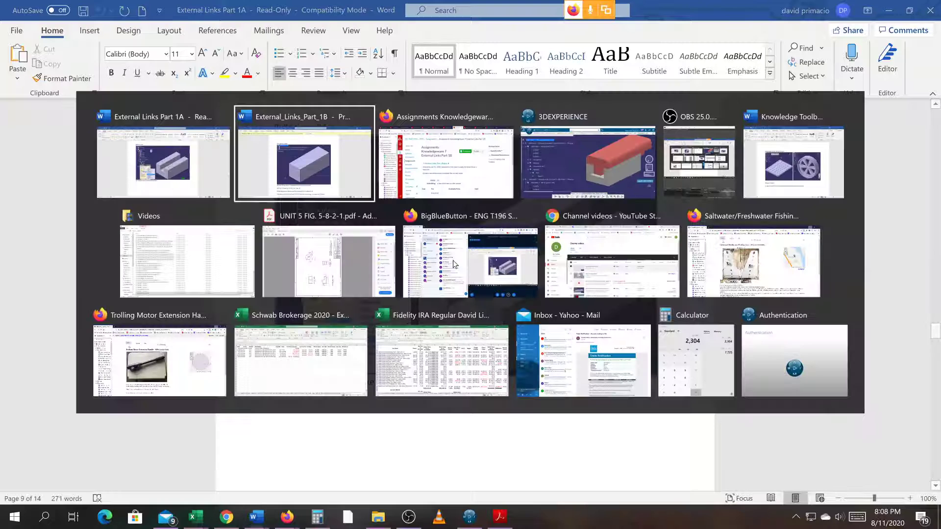